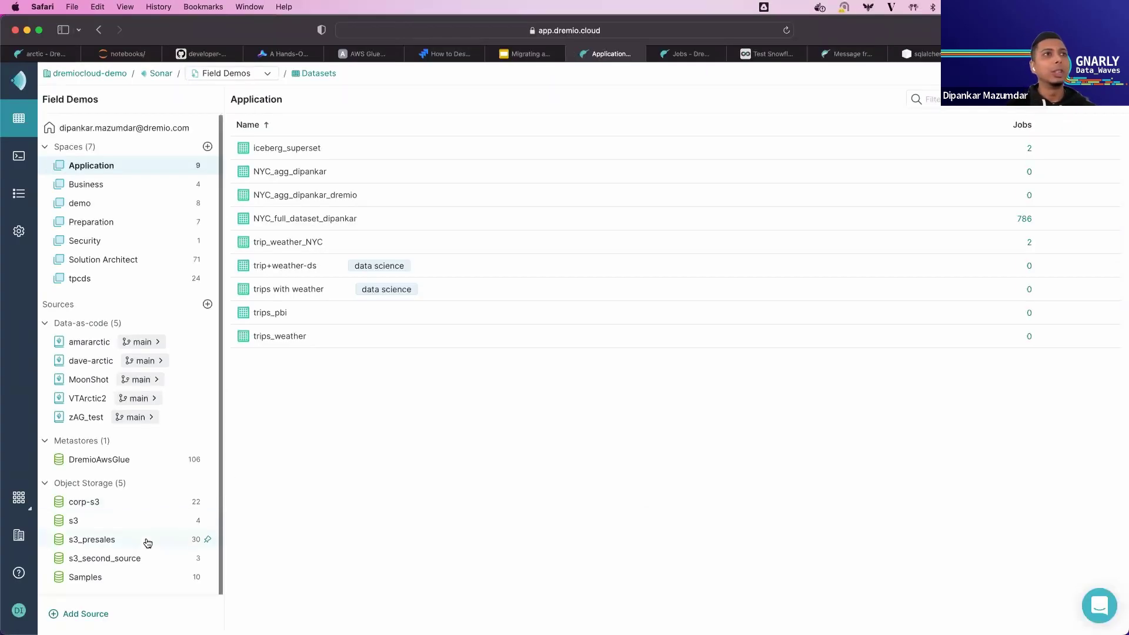
Step: Scroll the Dremio Cloud console to show the Field Demos Application datasets and object storage sources
scroll(145, 541, down, 2)
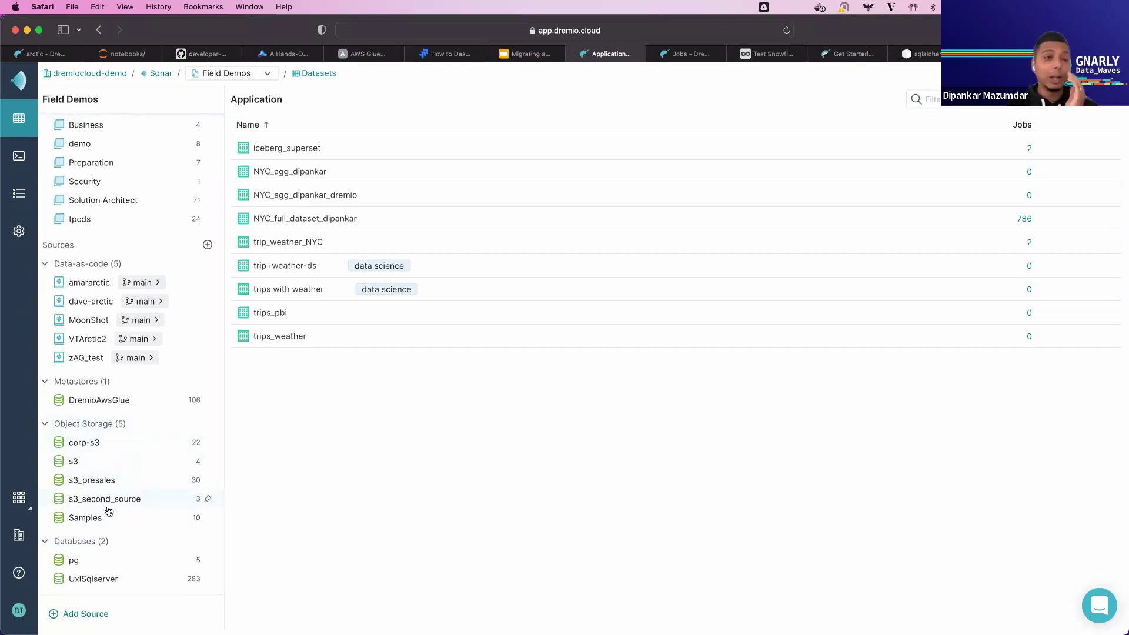
Step: Browse the Samples source's samples.dremio.com folder to view NYC-taxi-trips, weather and tpcds_sf1000 datasets
click(94, 522)
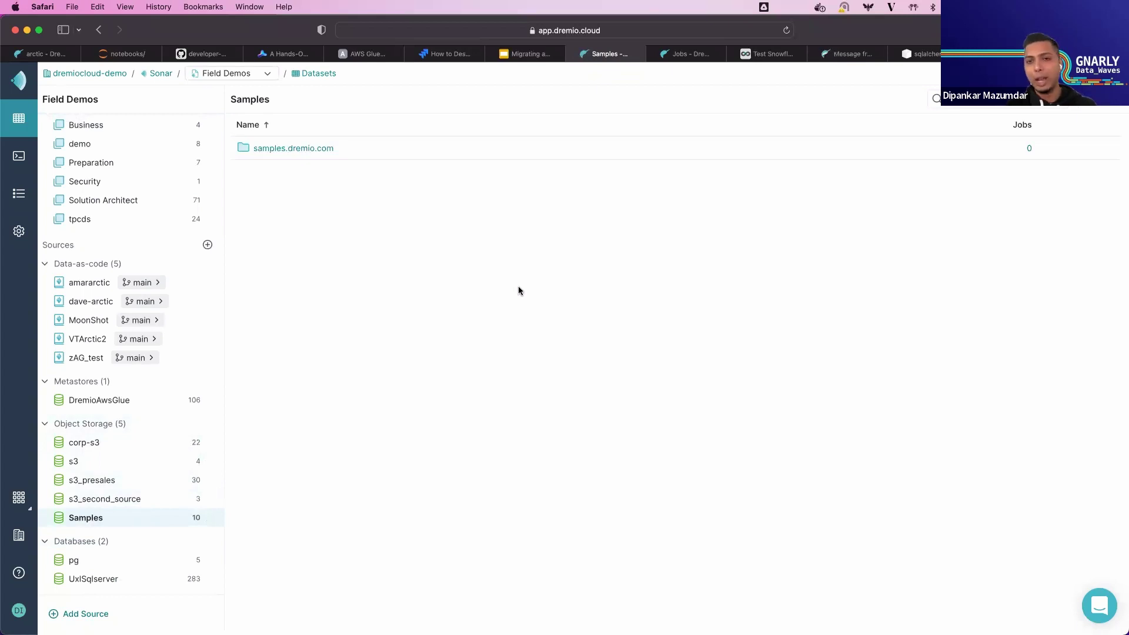
click(277, 147)
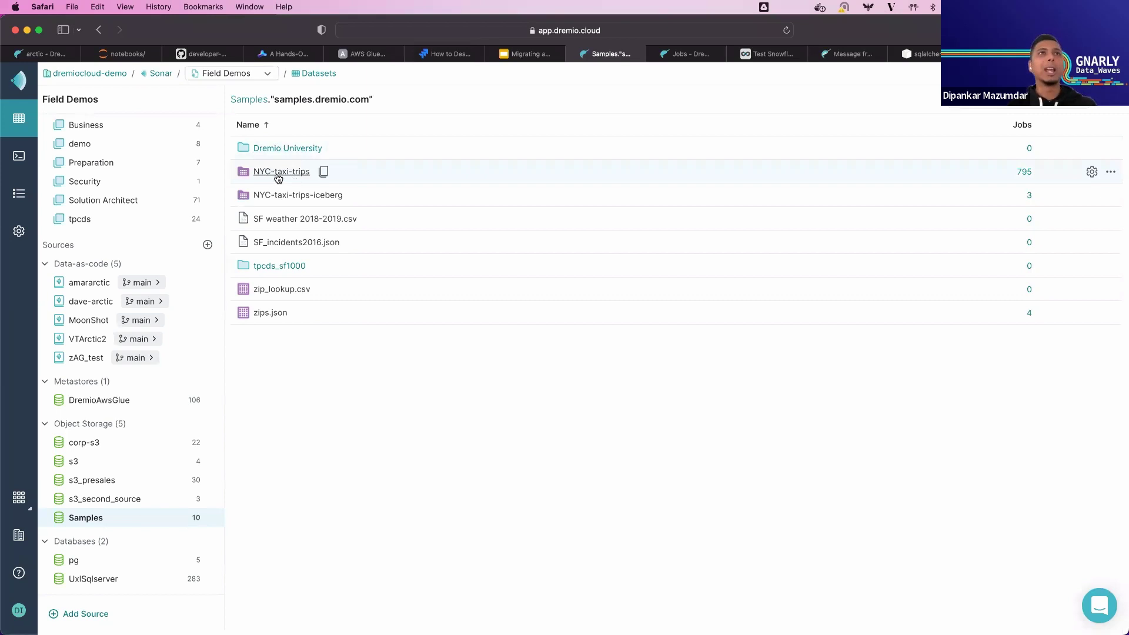
mouse_move(290, 175)
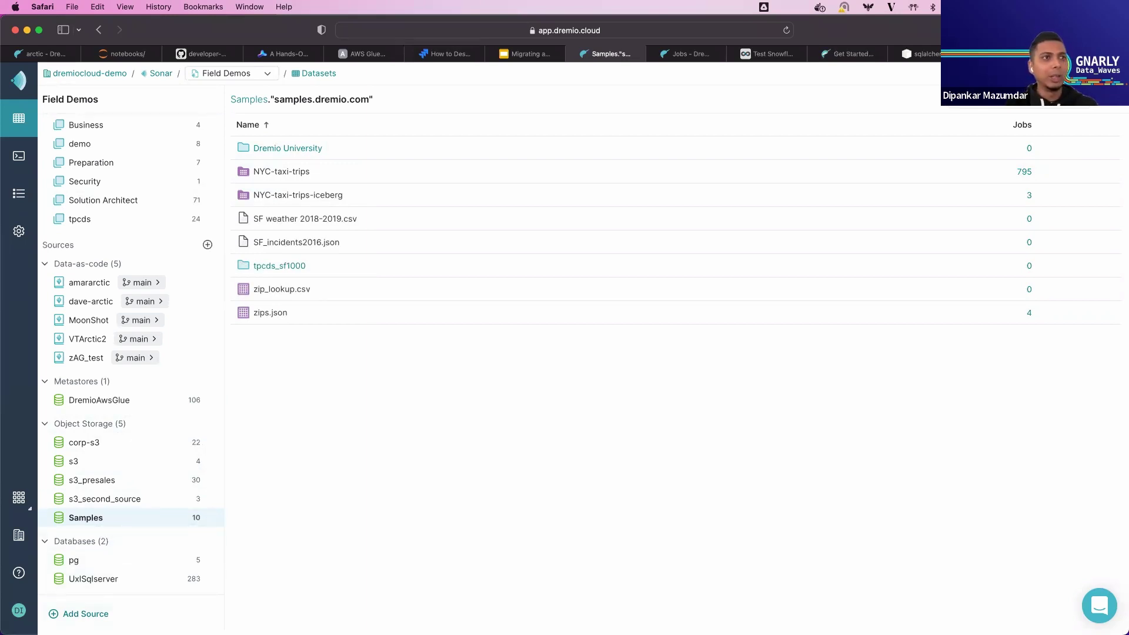
click(86, 613)
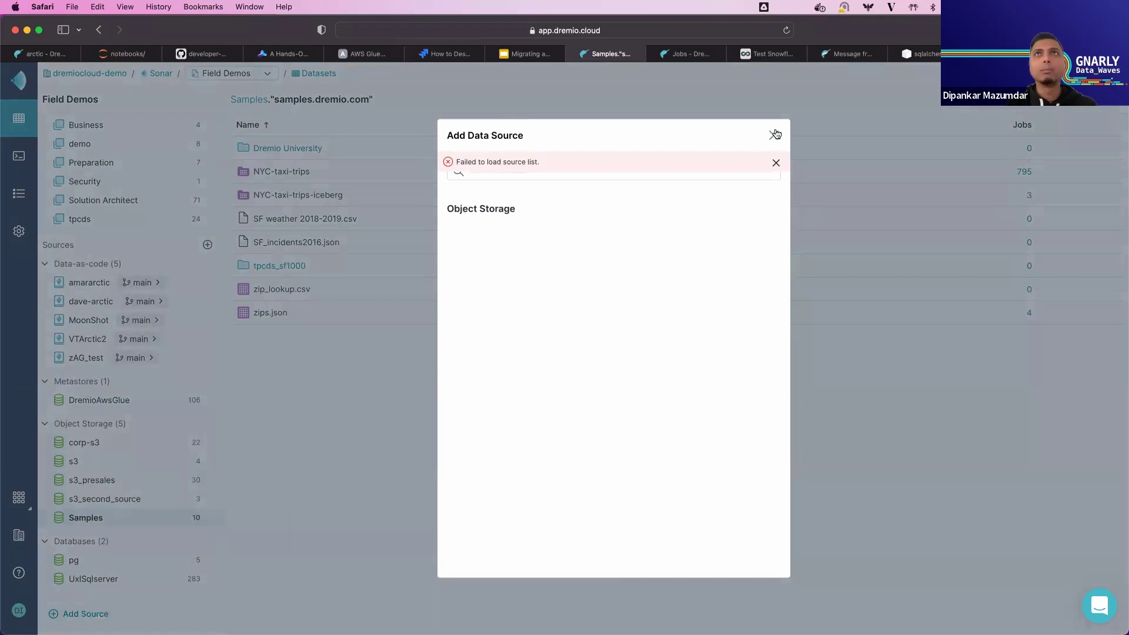
click(773, 135)
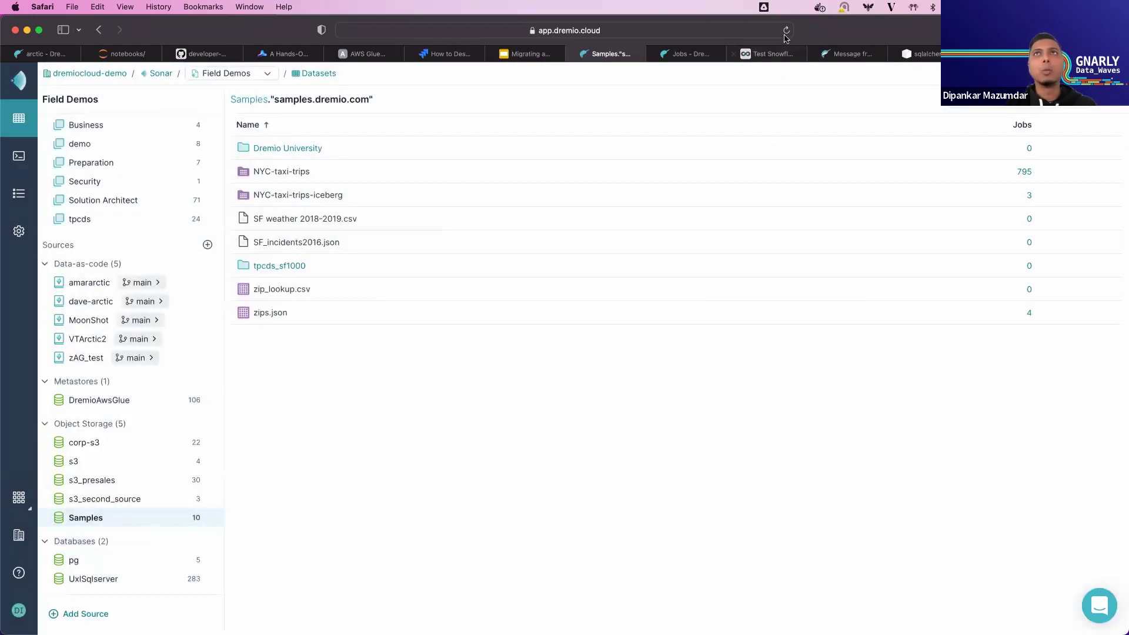
click(88, 614)
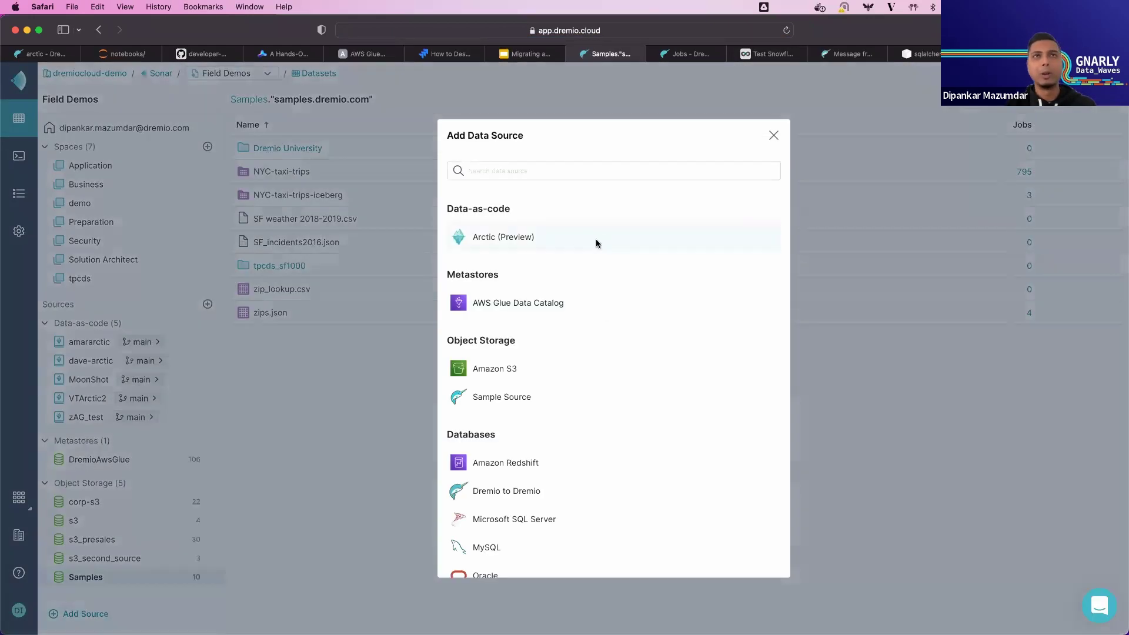
scroll(582, 327, down, 2)
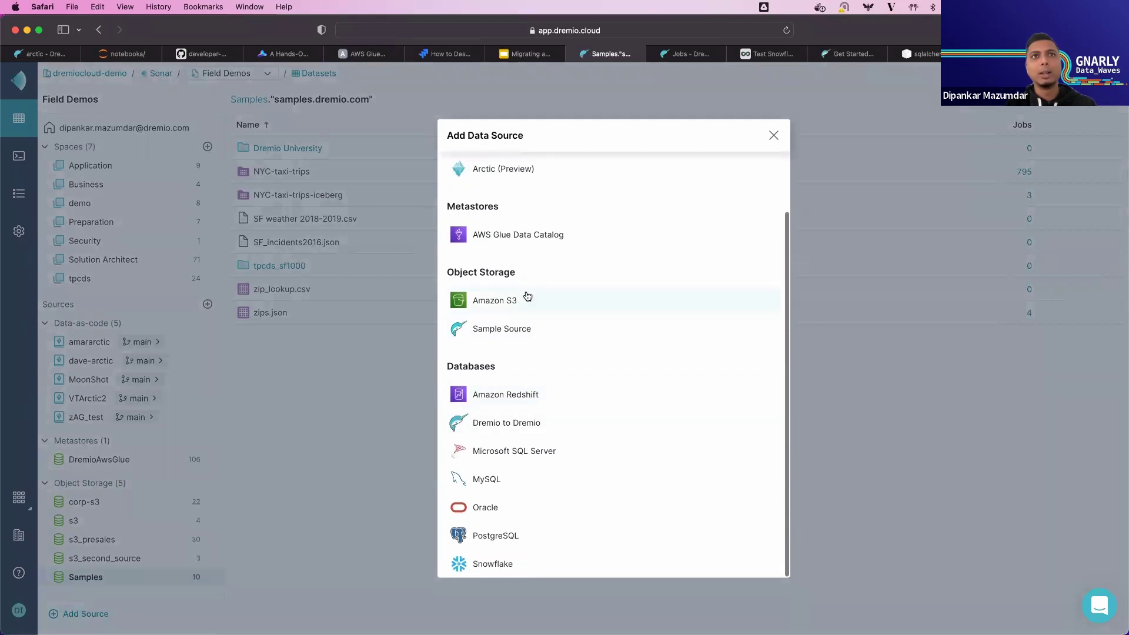
click(516, 309)
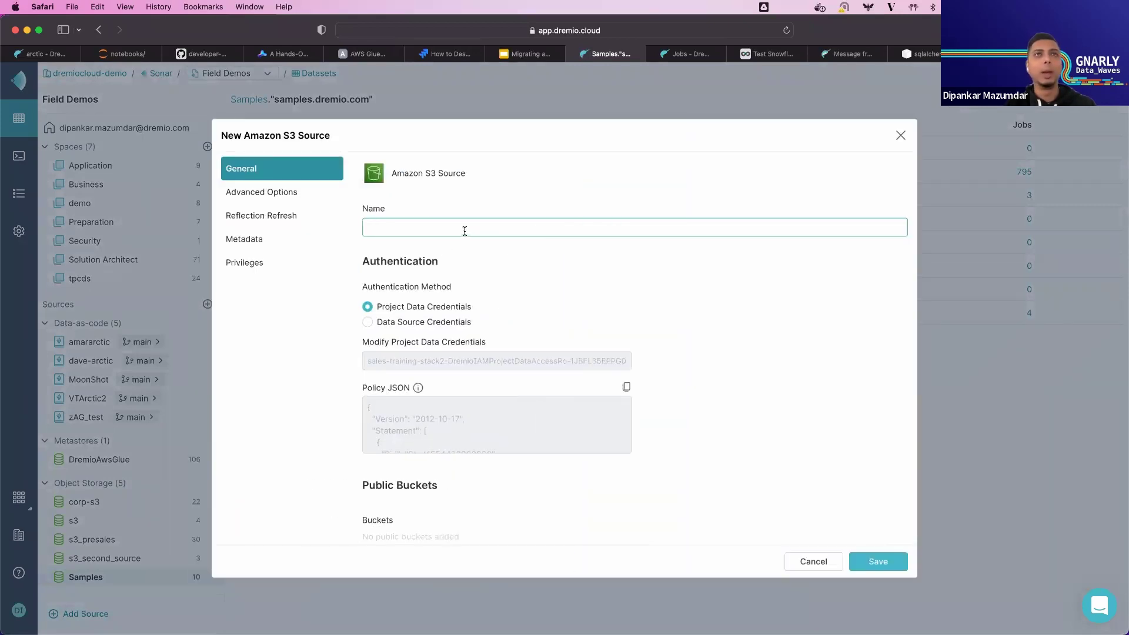
scroll(474, 425, down, 3)
scroll(563, 468, down, 2)
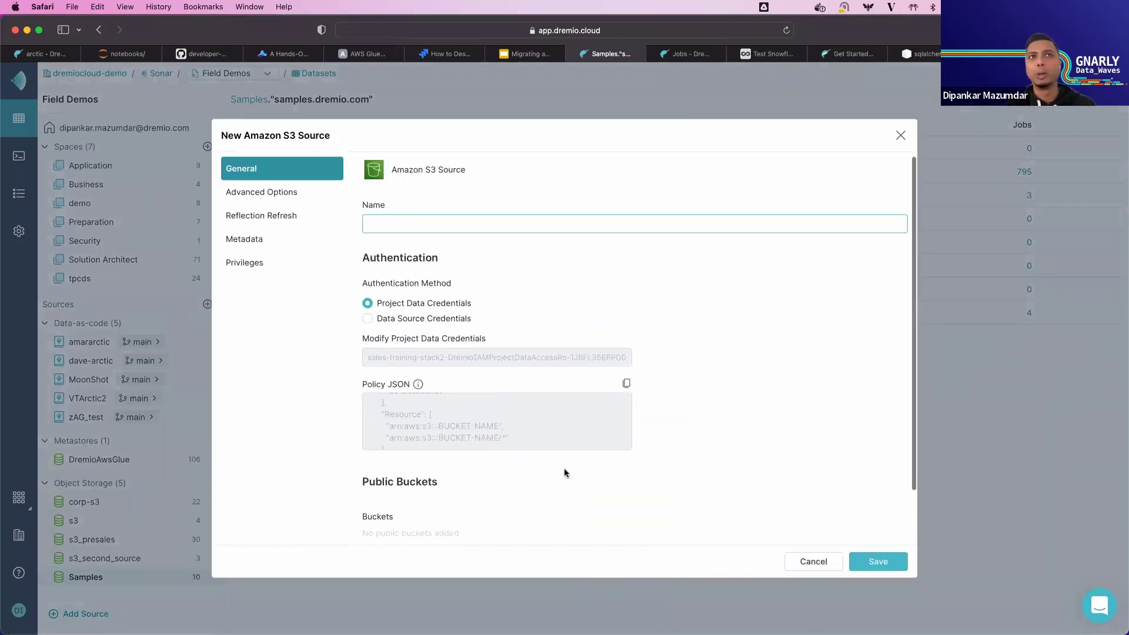
scroll(789, 429, down, 2)
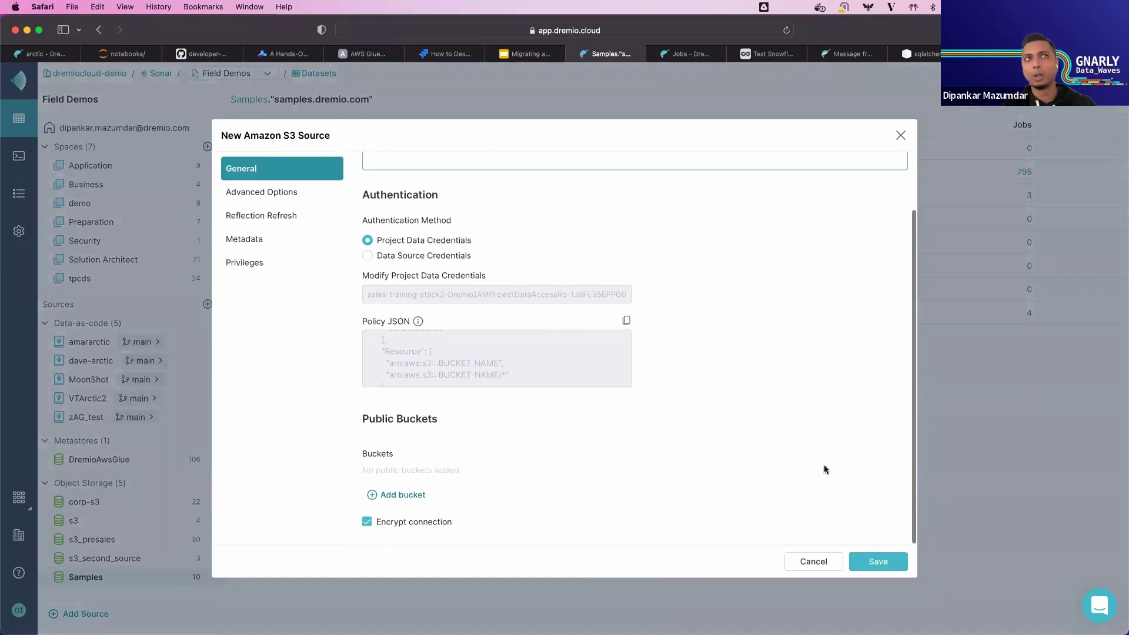
click(811, 565)
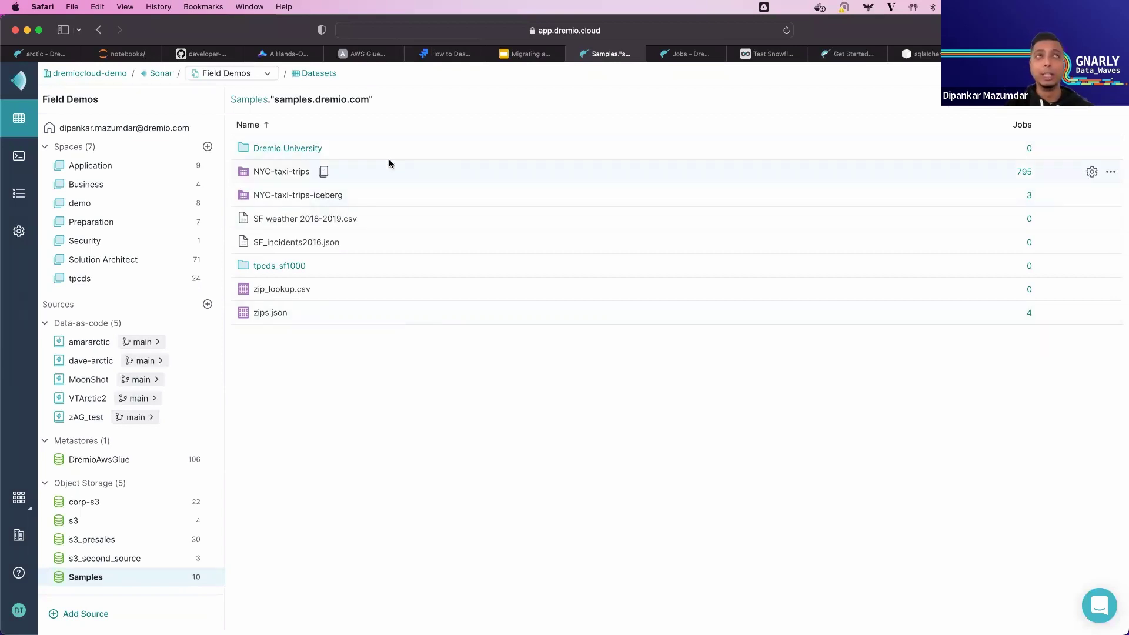
Step: Open NYC-taxi-trips as SELECT * FROM "NYC-taxi-trips" and choose 'Save View as...'
click(286, 172)
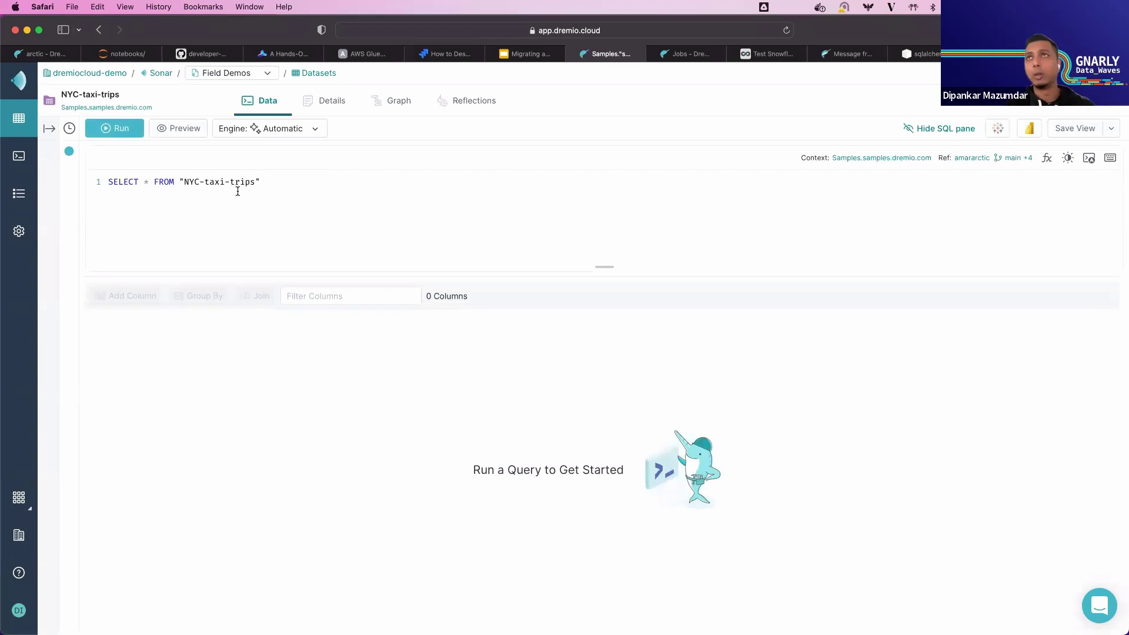
click(1111, 136)
click(1098, 174)
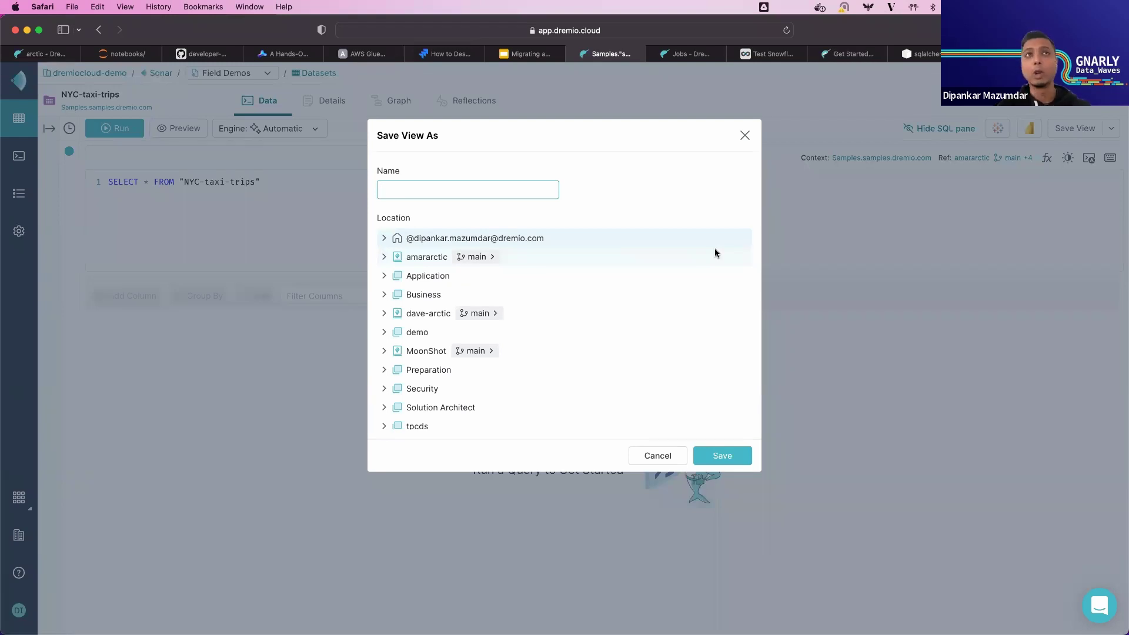
Step: Save the NYC-taxi-trips query as view 'webinar-demo' in the Application space
click(497, 284)
click(448, 193)
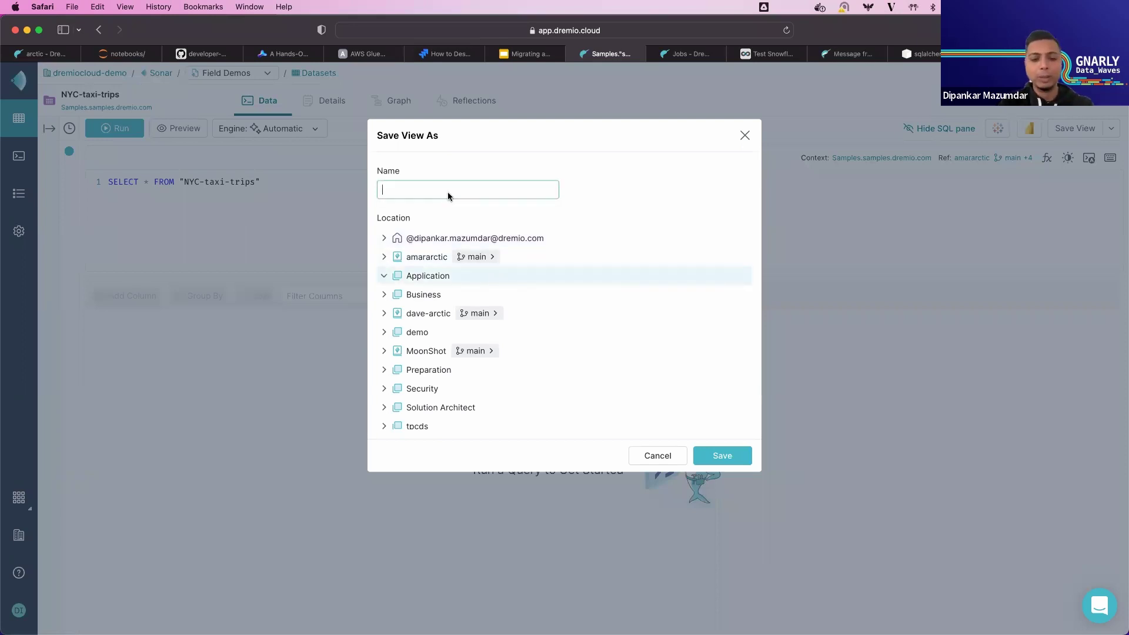
text(webinar)
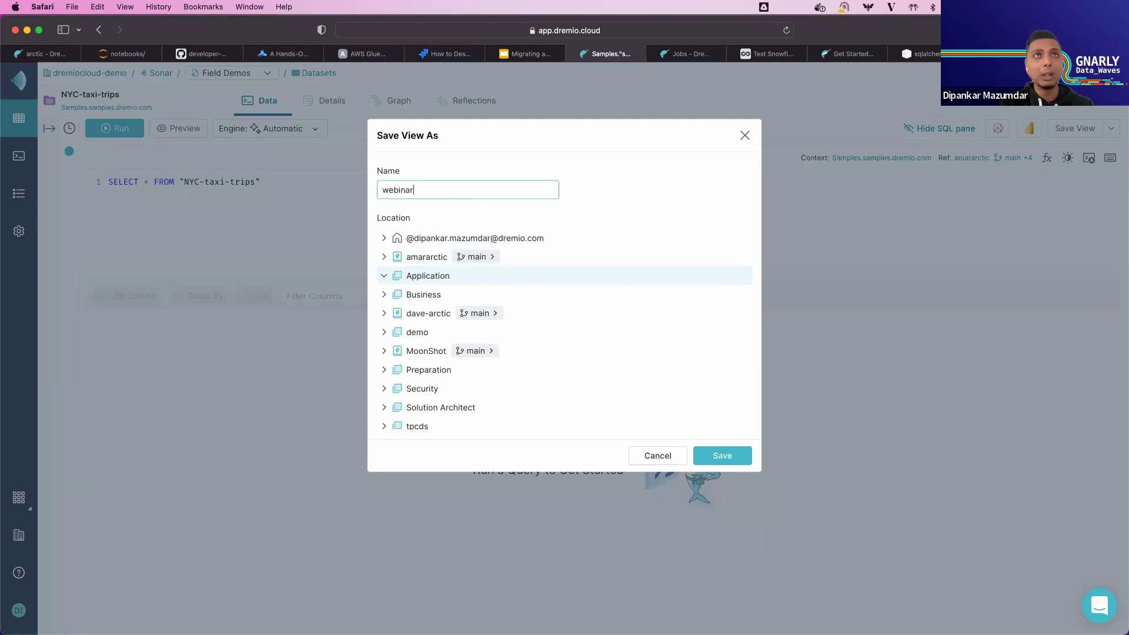
text(-demo)
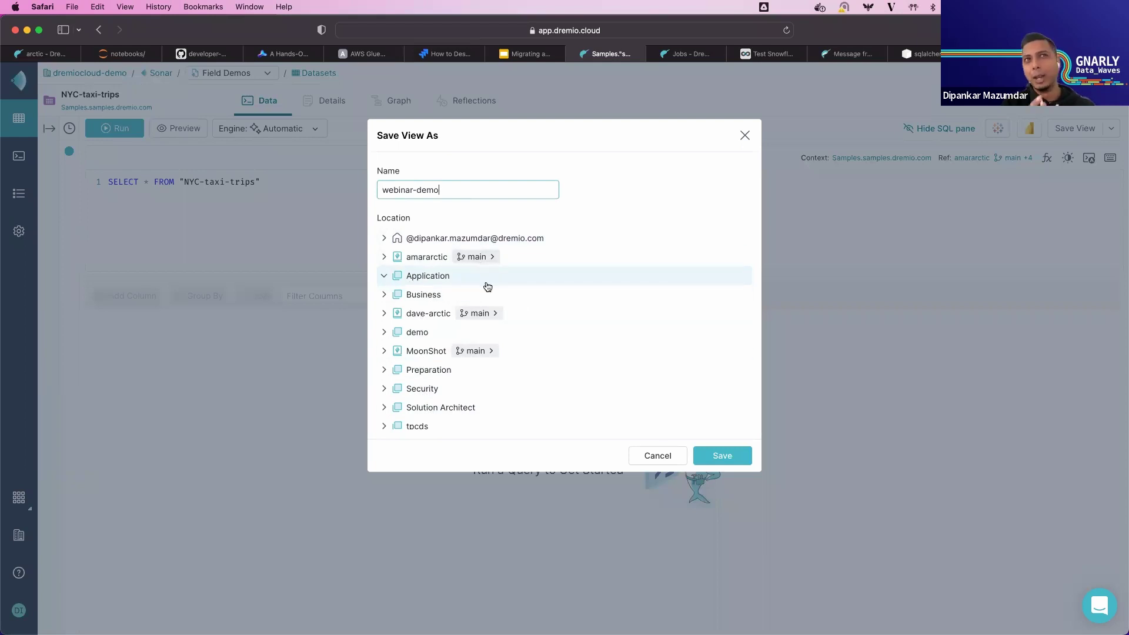
click(736, 456)
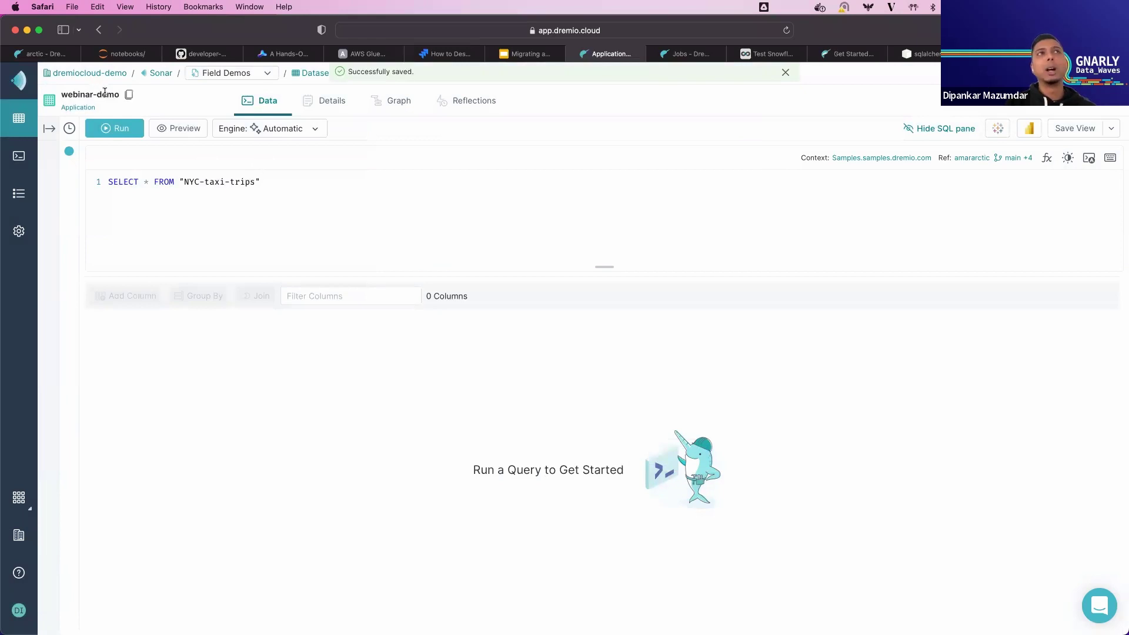
drag(120, 94, 62, 95)
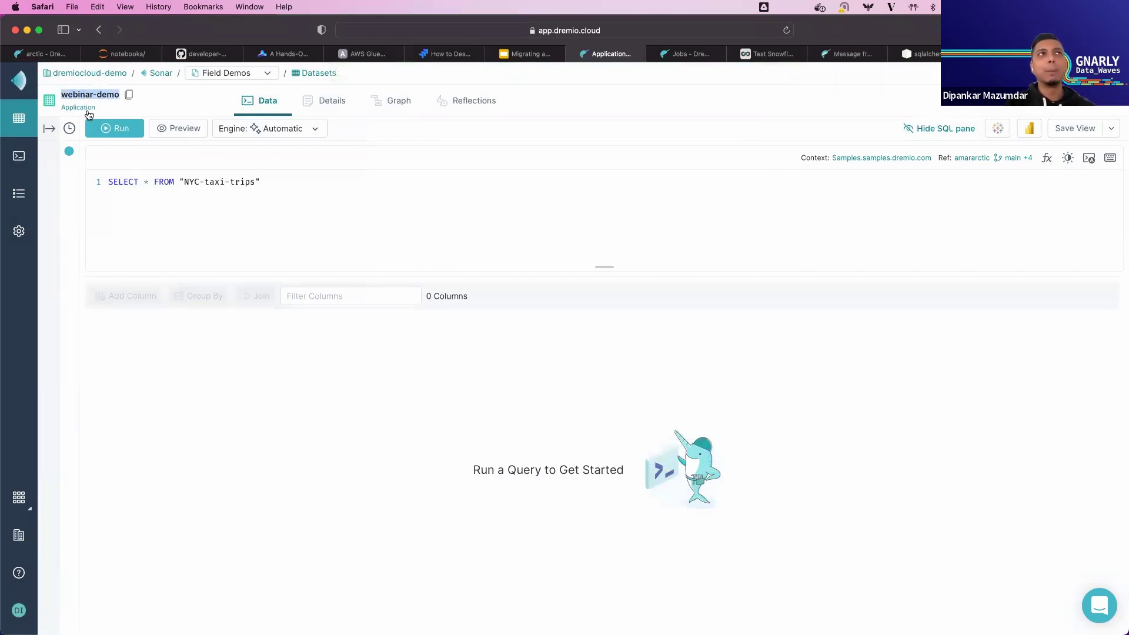
Step: Run webinar-demo, then open and run NYC_full_dataset_dipankar, highlighting its NYC-taxi-trips source table
click(132, 131)
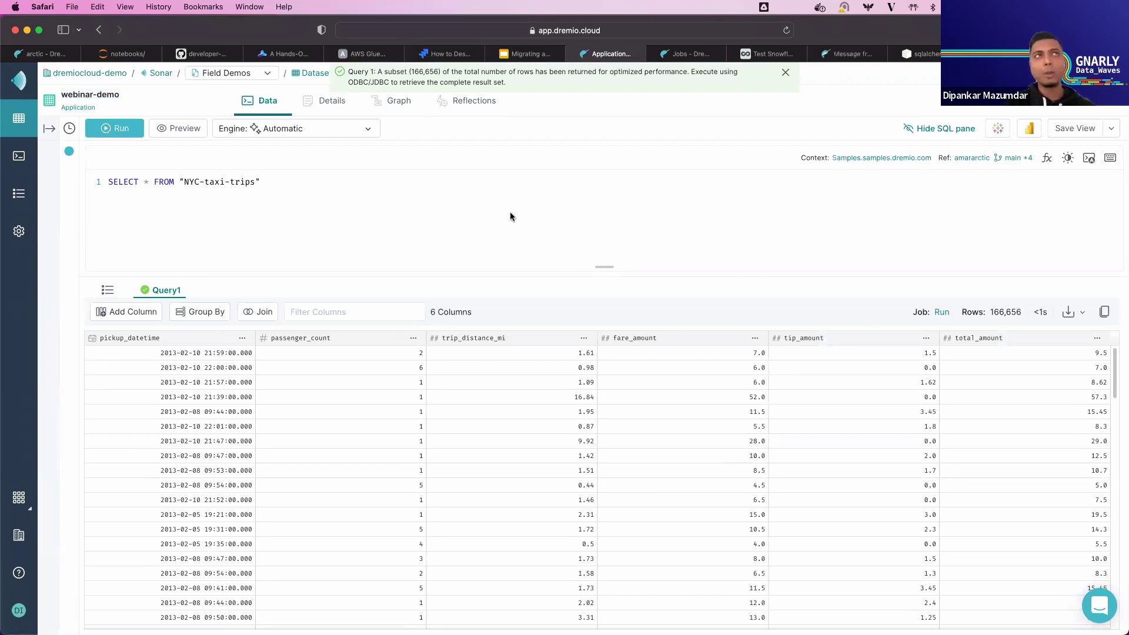
click(82, 108)
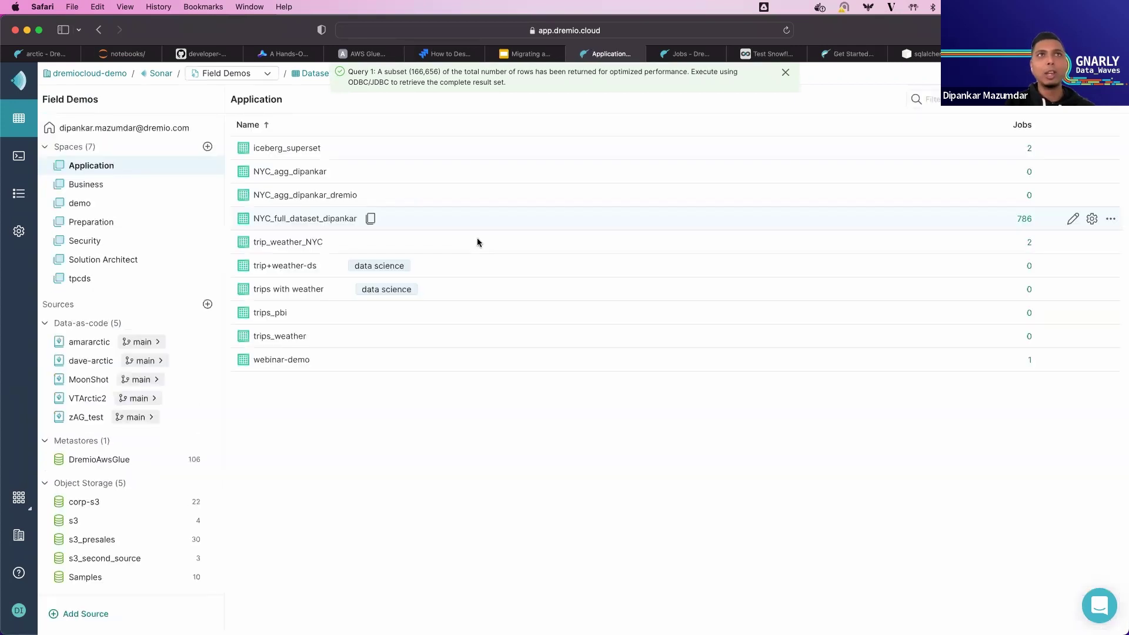
click(314, 220)
click(134, 134)
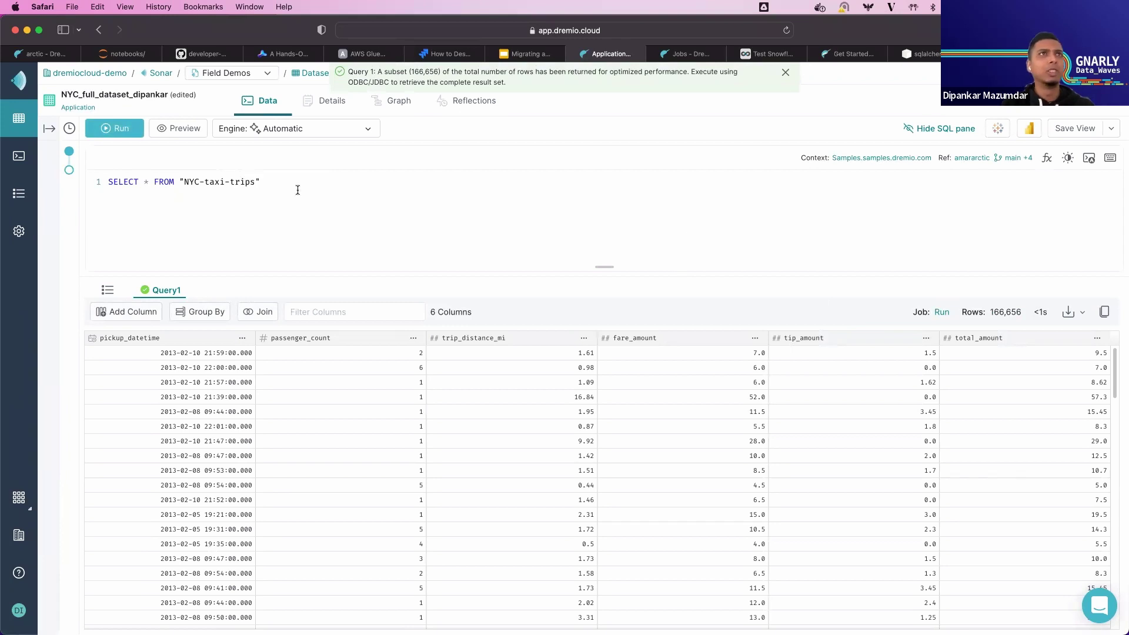
drag(297, 186, 200, 183)
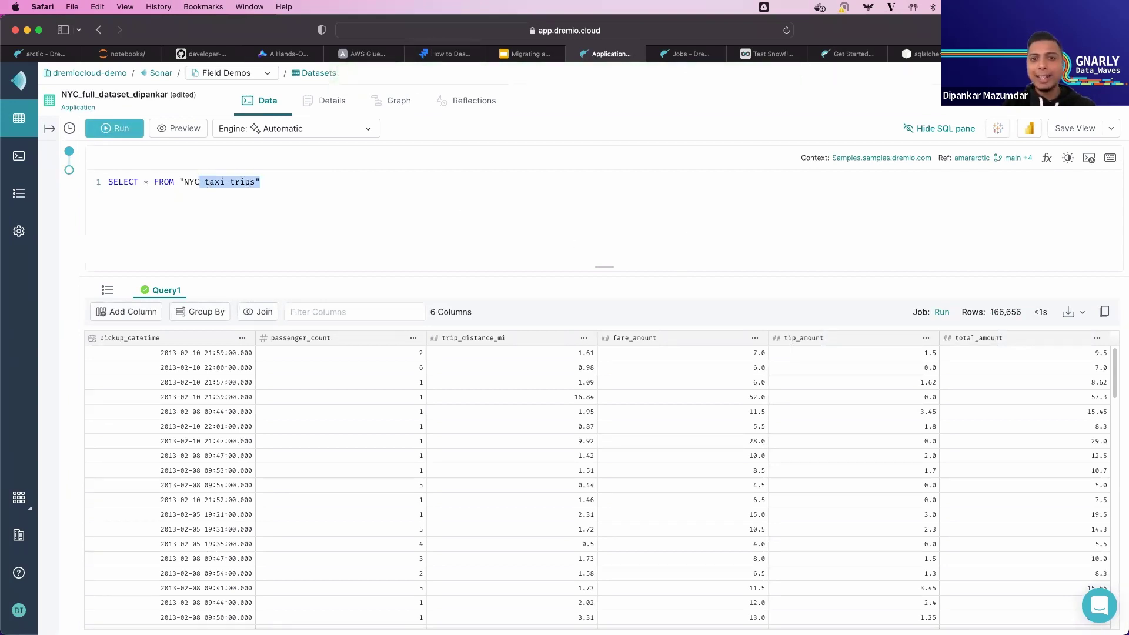
click(525, 54)
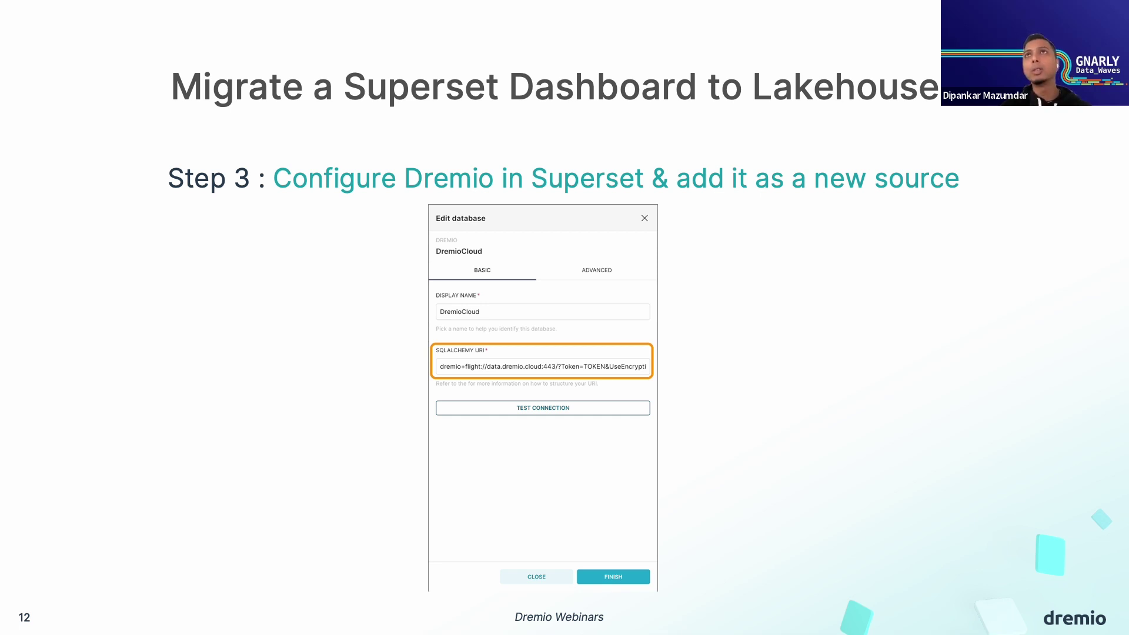
Step: Leave the Step 3 slide for Superset's Install Database Drivers docs in the browser
key(super+Tab)
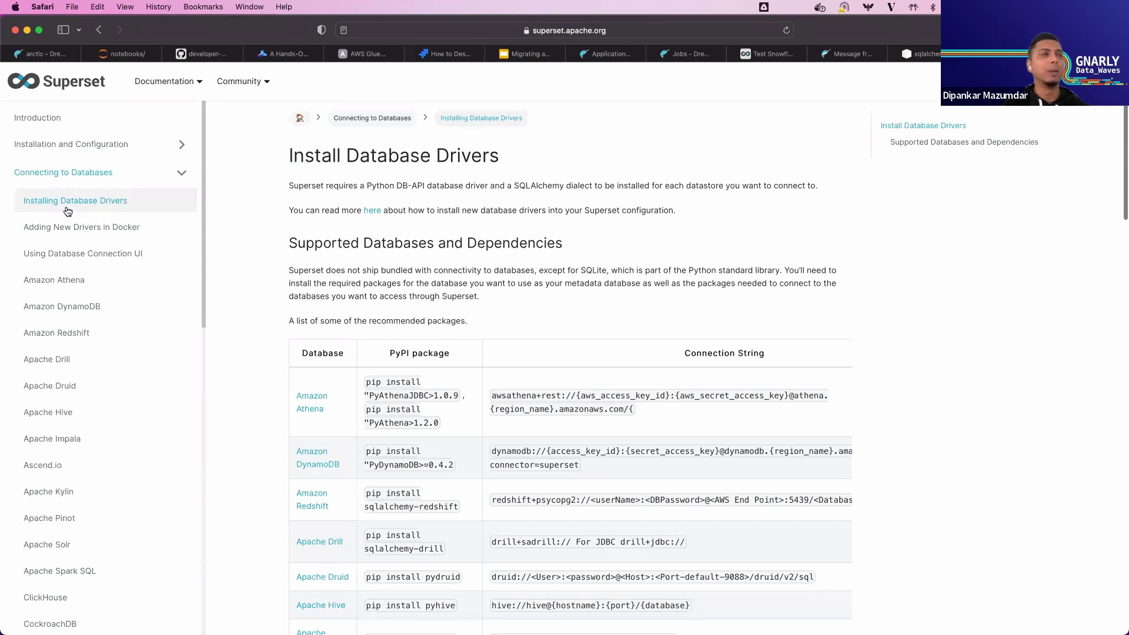
Step: Scroll to the Dremio row of the drivers table and select the sqlalchemy_dremio package name
scroll(411, 300, down, 5)
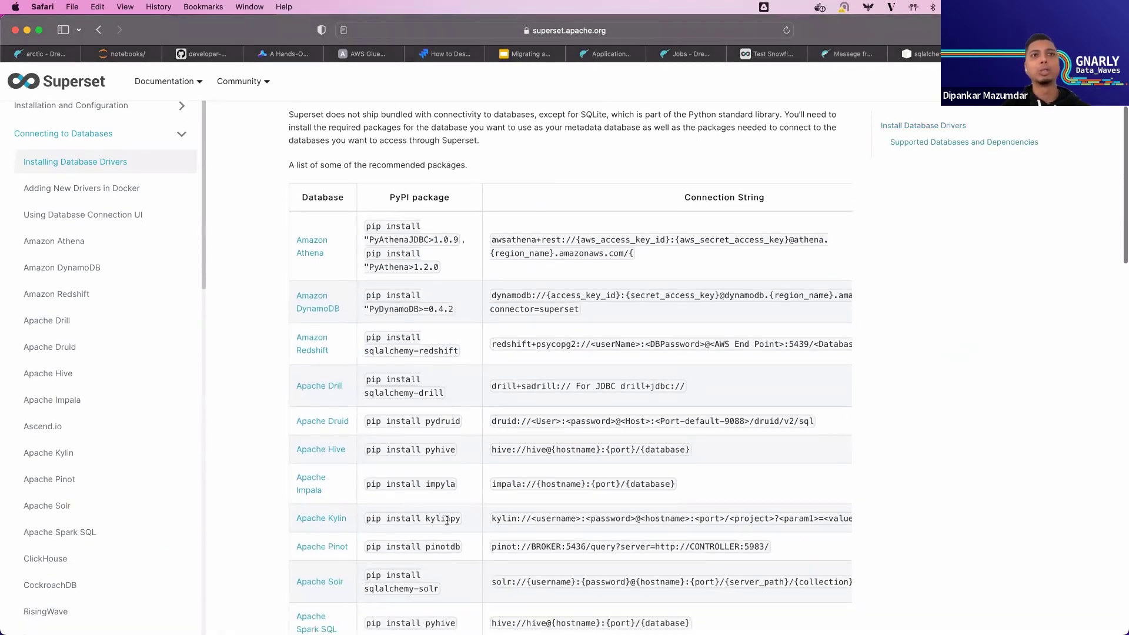
scroll(447, 520, down, 15)
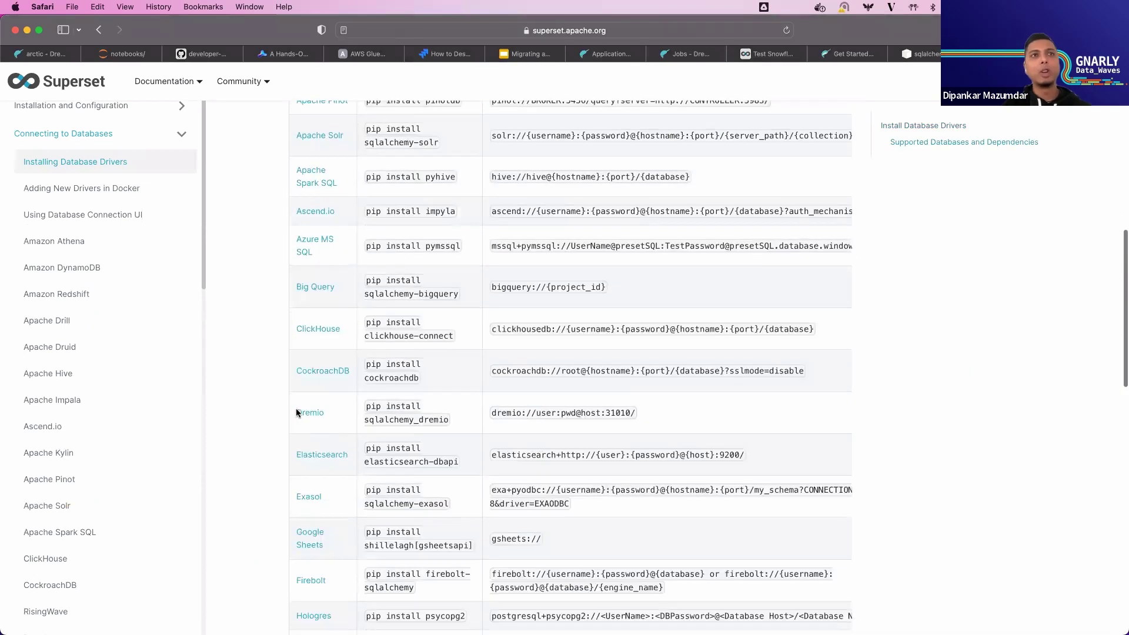
drag(447, 420, 365, 421)
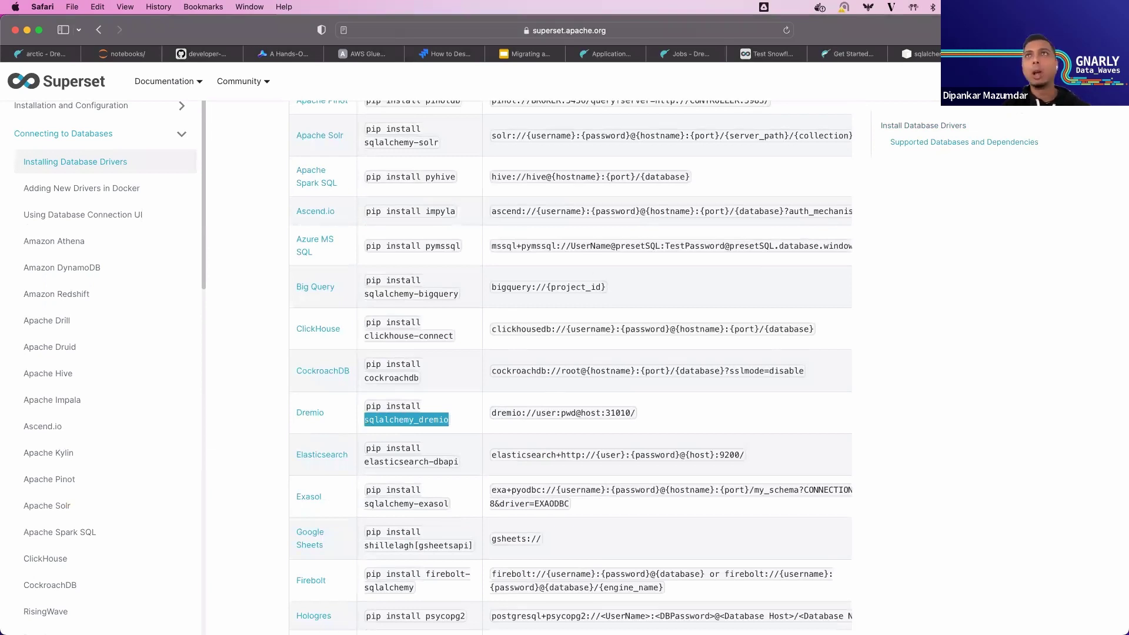
click(923, 55)
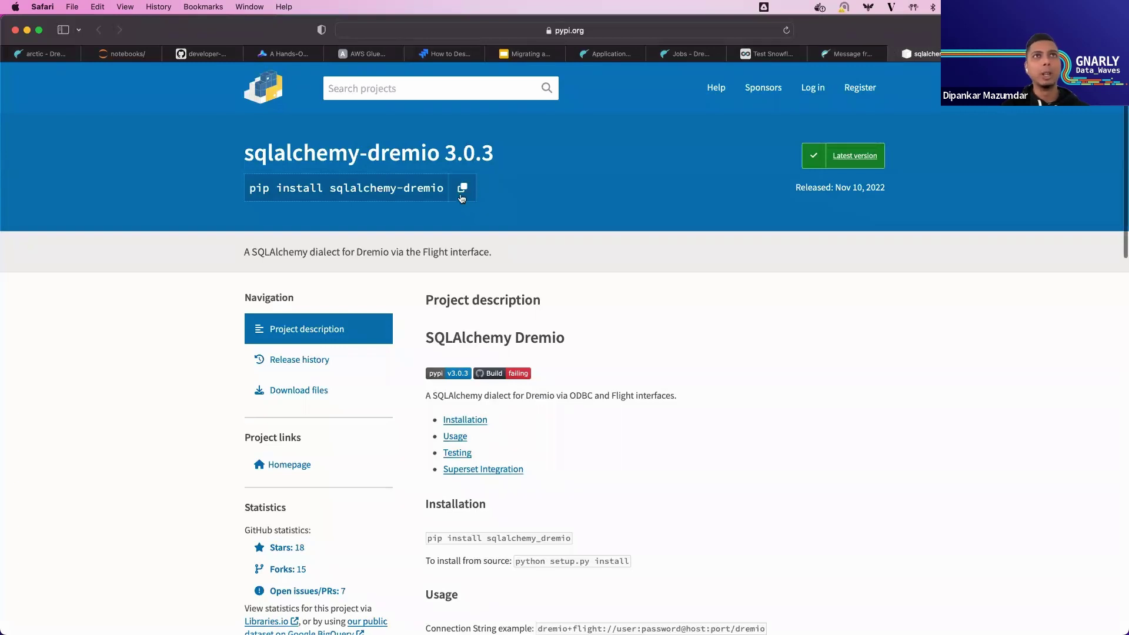
drag(441, 187, 247, 187)
click(325, 187)
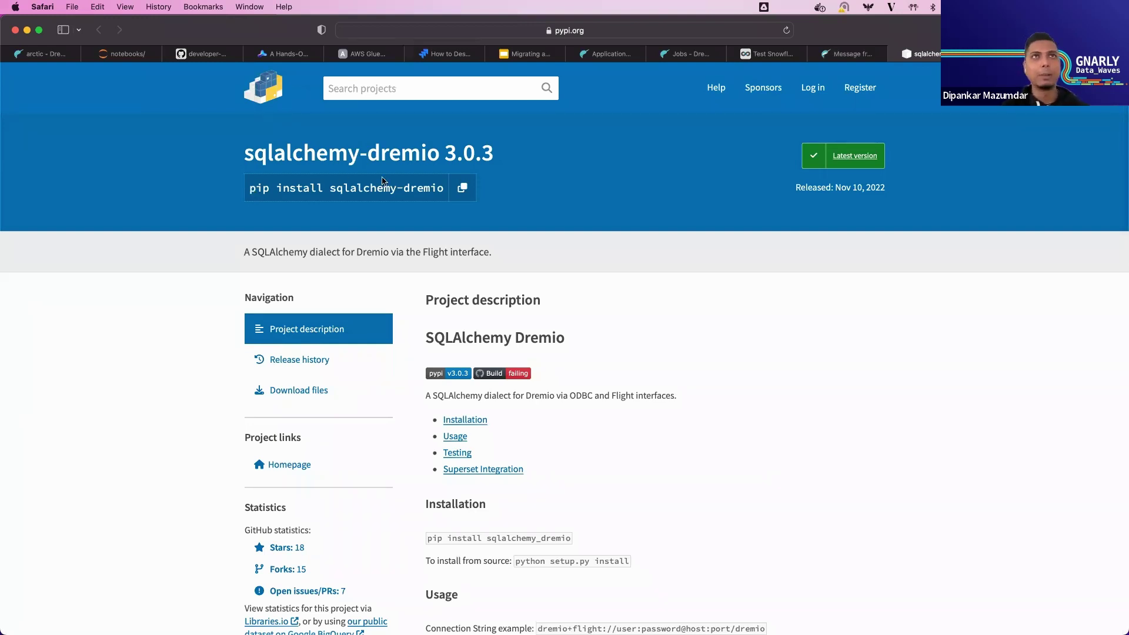
drag(442, 188, 245, 184)
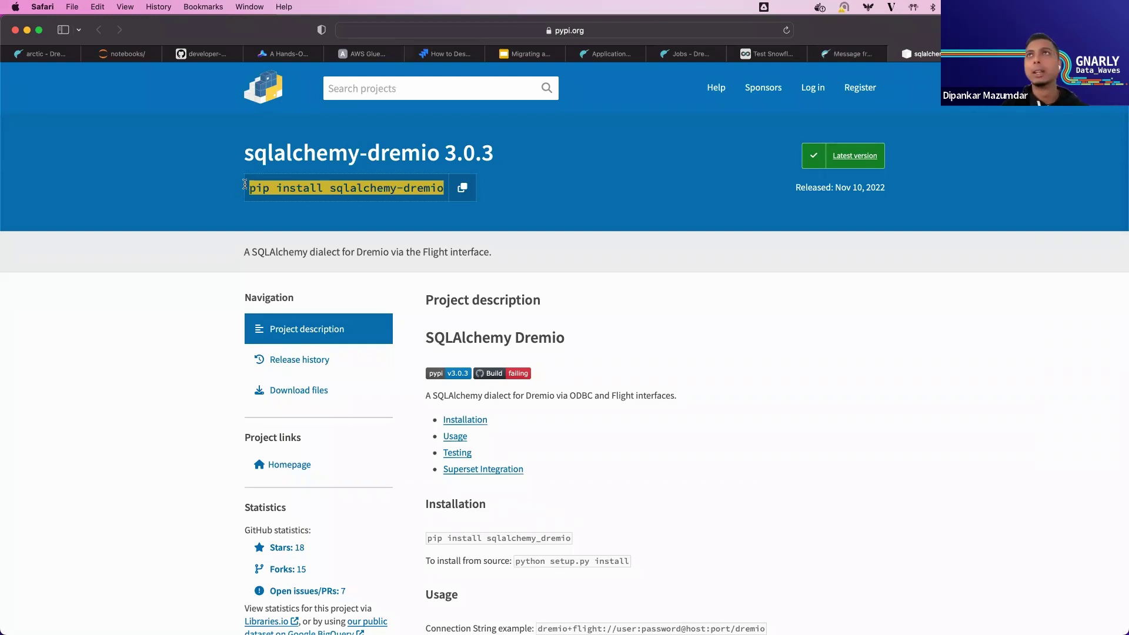
click(847, 53)
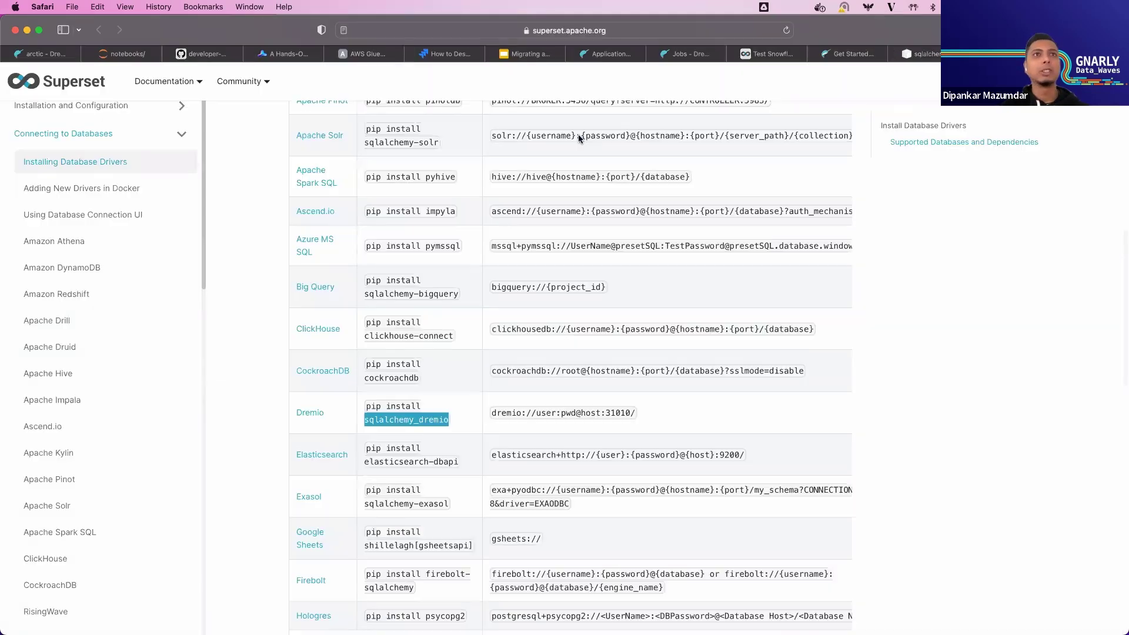
Step: Open Superset's Dremio connection docs page and expand Installation and Configuration
scroll(588, 219, up, 3)
scroll(565, 219, up, 5)
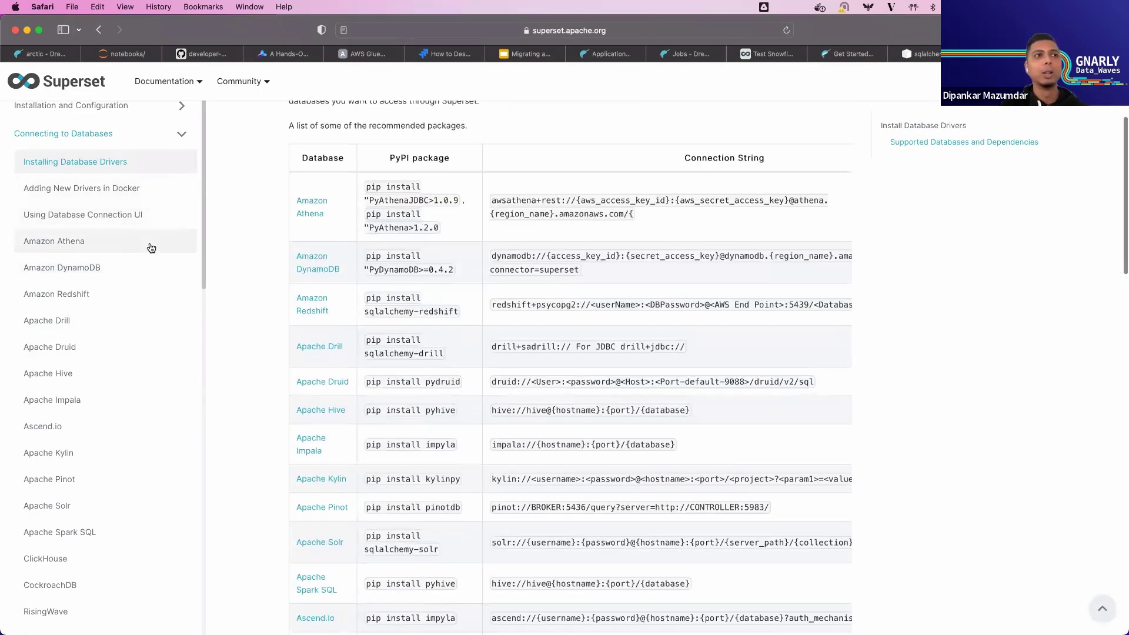
scroll(117, 411, down, 5)
click(100, 360)
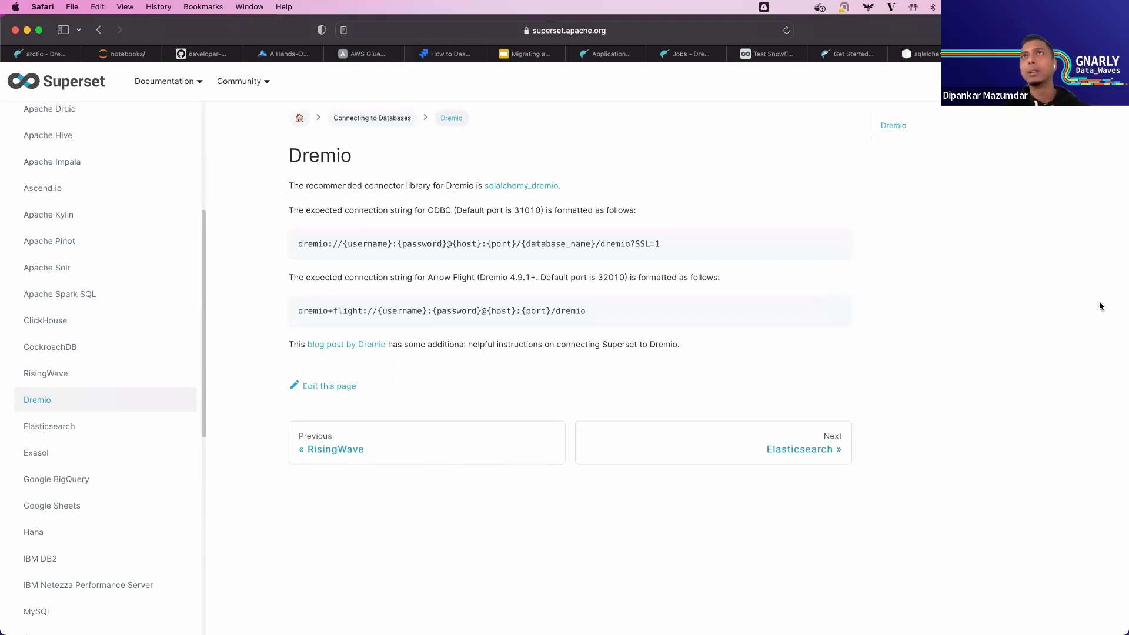
scroll(154, 275, up, 5)
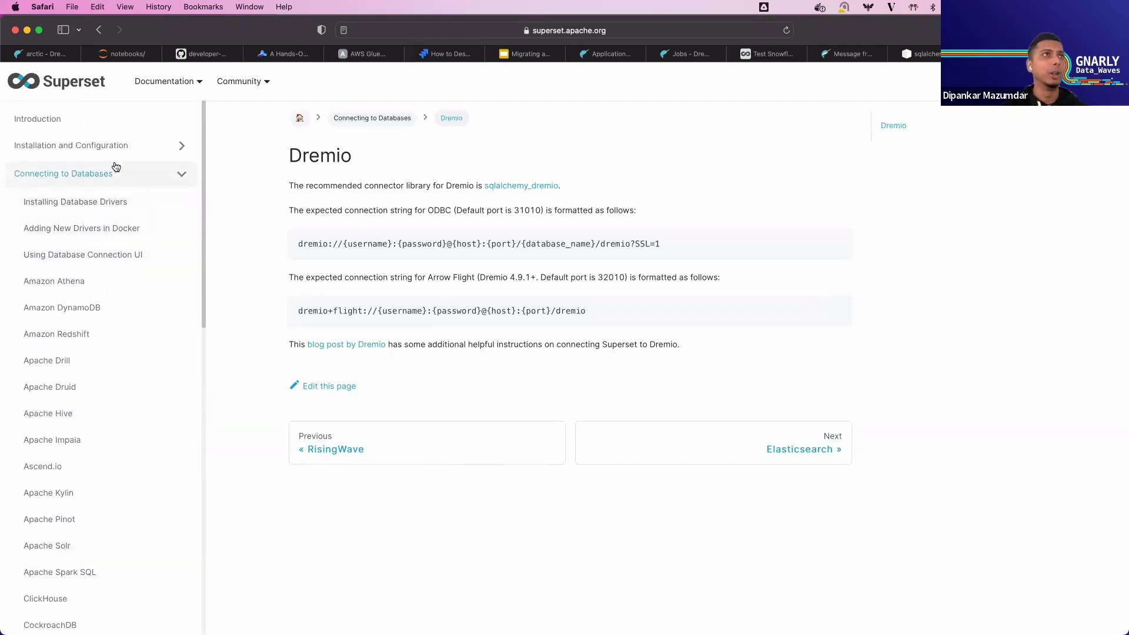
click(171, 144)
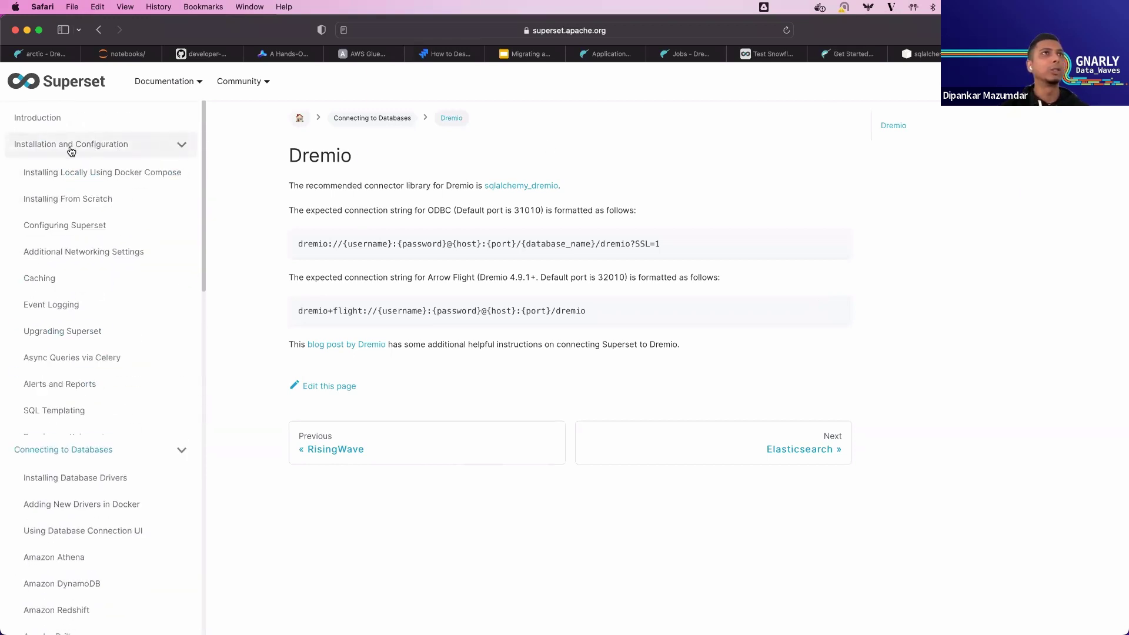
Step: Browse the Installing Locally Using Docker Compose guide, then return to the sqlalchemy-dremio PyPI page
click(103, 173)
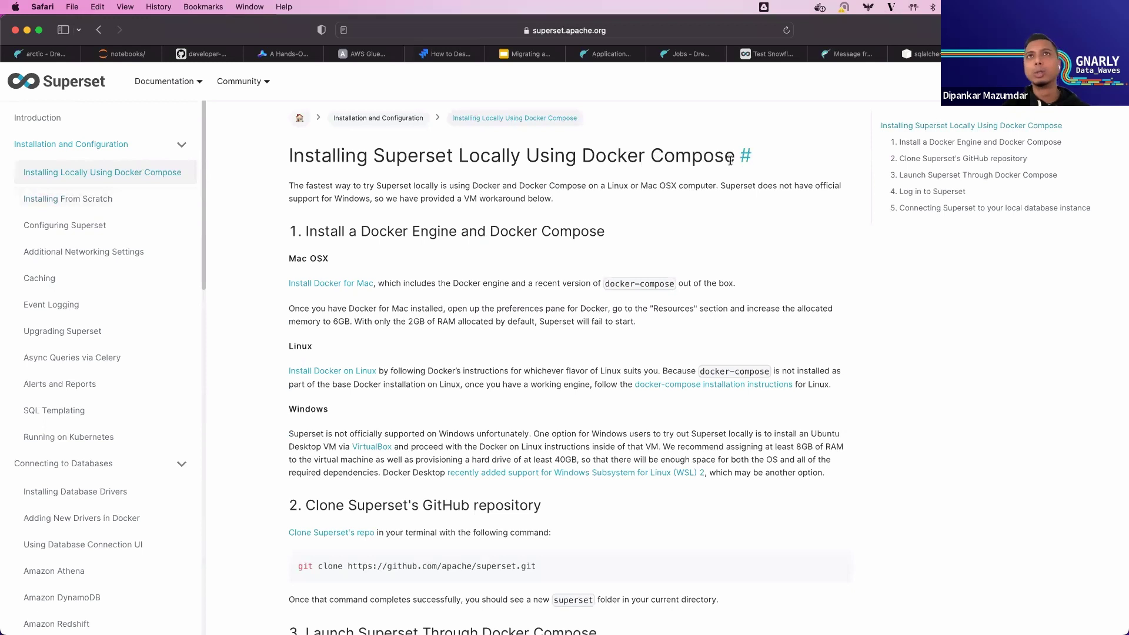
drag(729, 159, 578, 159)
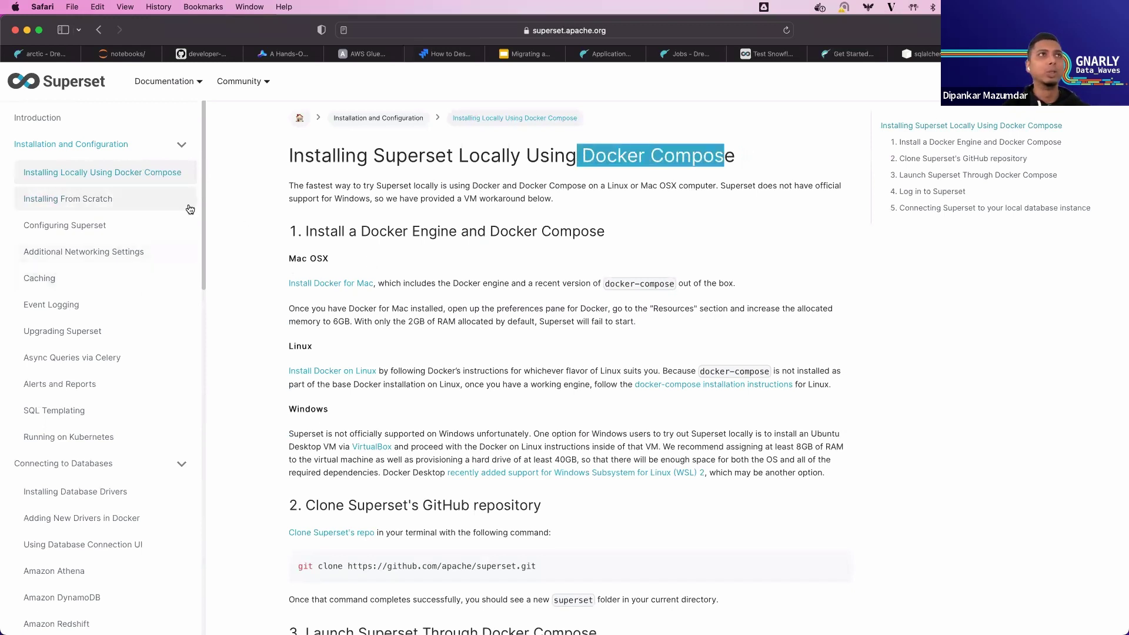
click(167, 206)
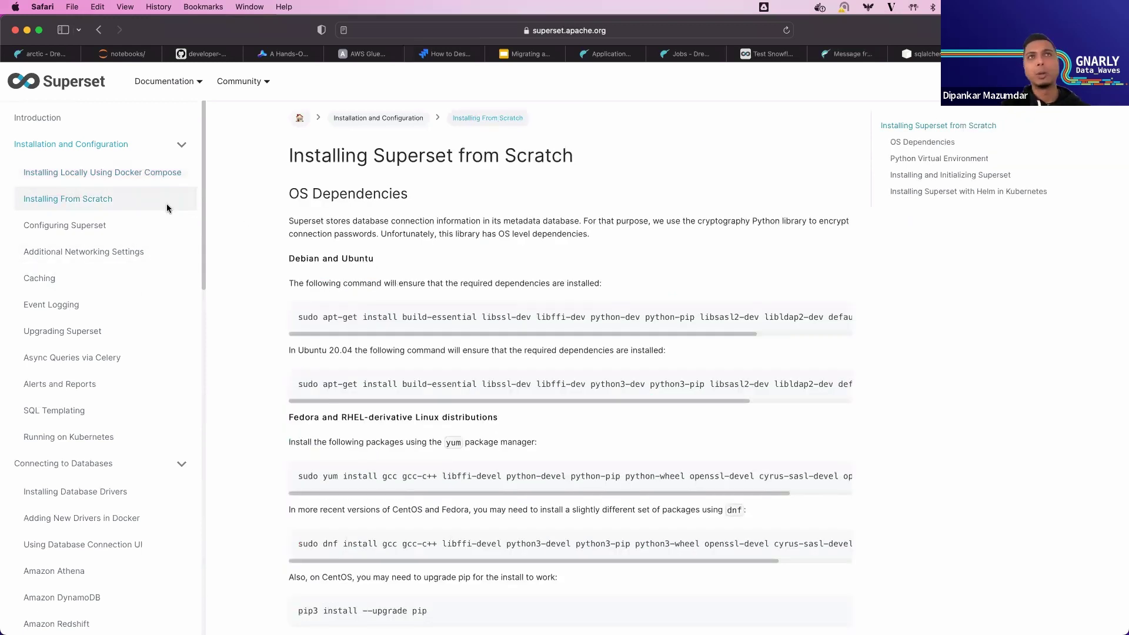
click(143, 181)
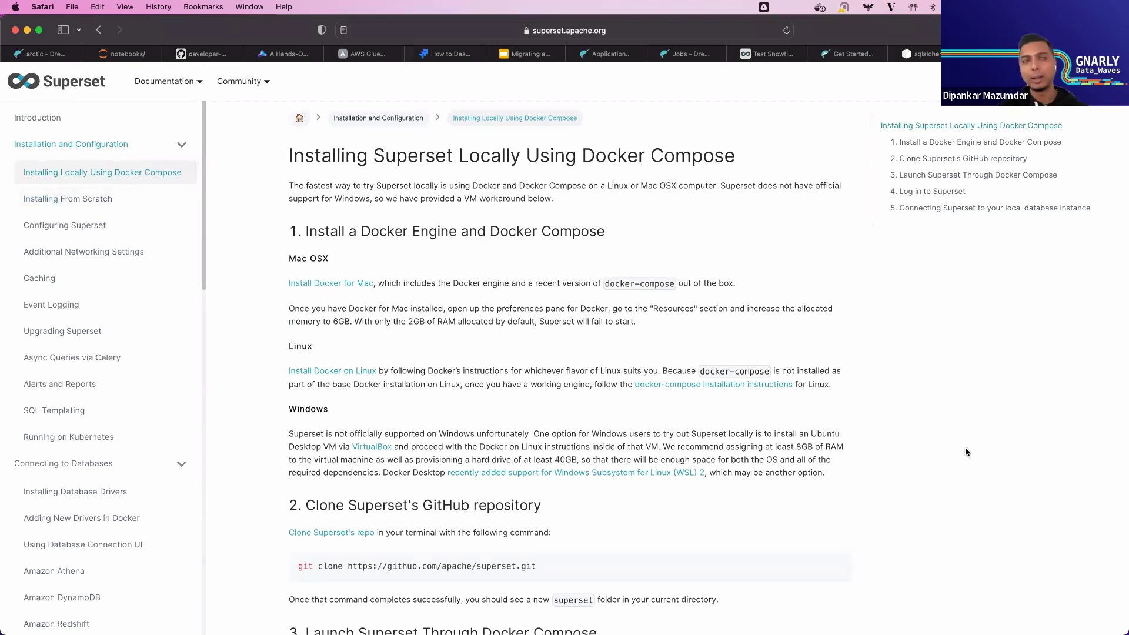
scroll(965, 447, down, 10)
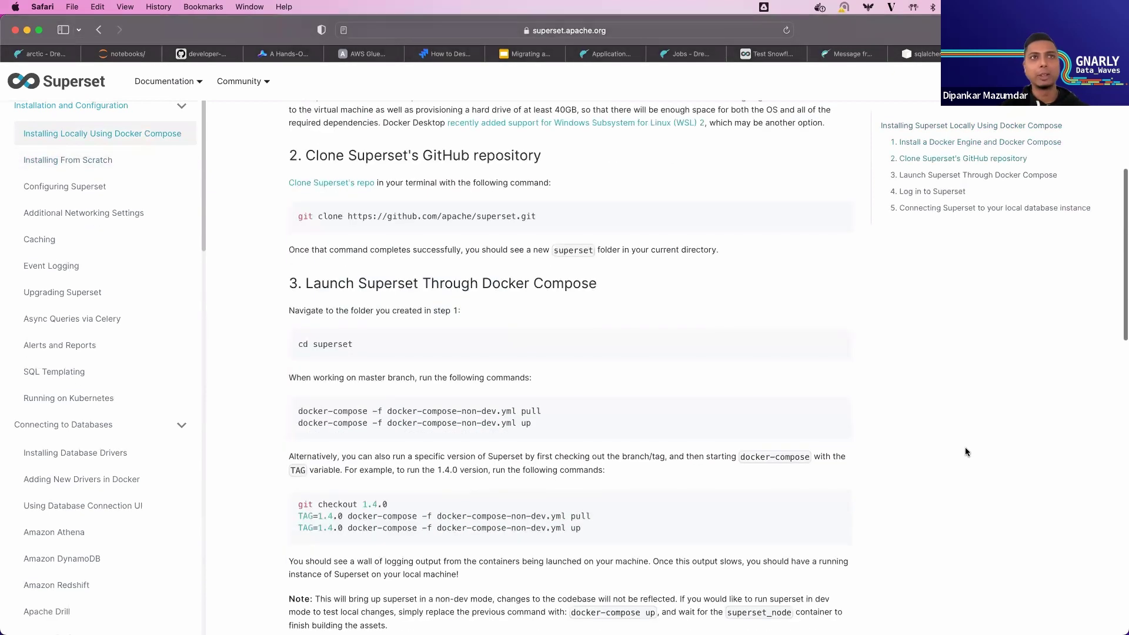
scroll(607, 418, down, 10)
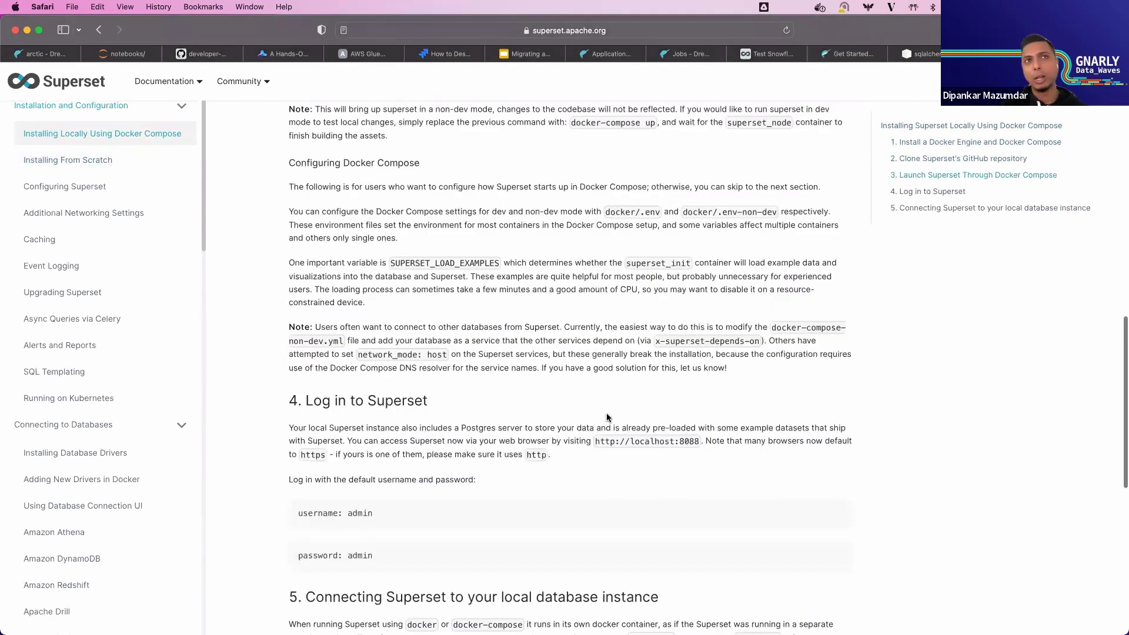
scroll(607, 417, up, 10)
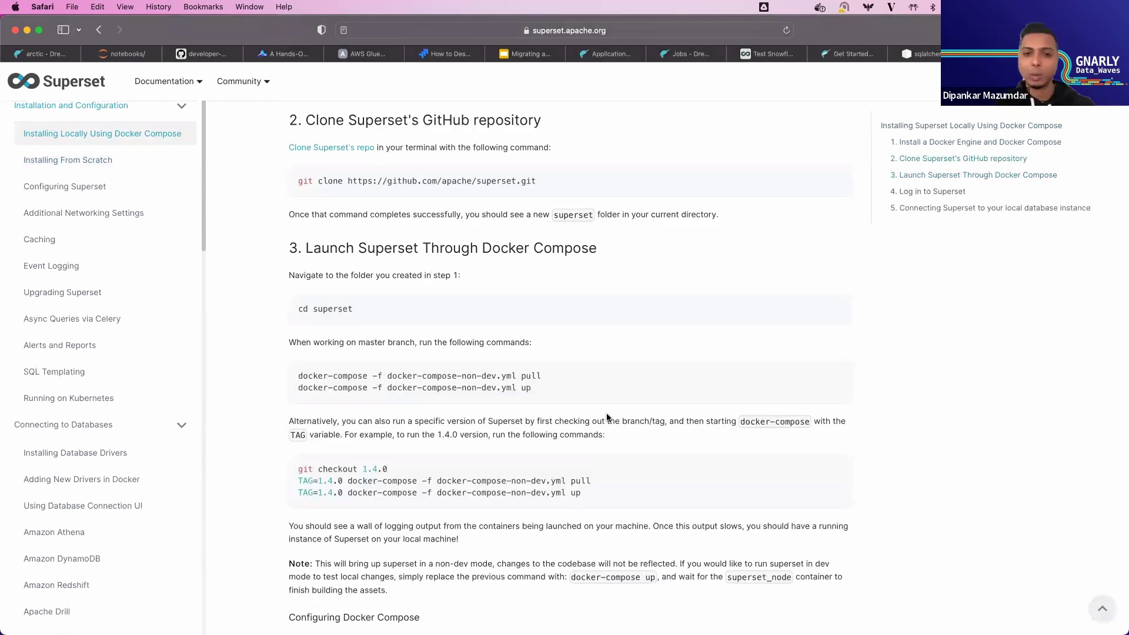
click(923, 54)
Step: Highlight 'pip install sqlalchemy-dremio' on PyPI, then return to the Superset Charts list
click(433, 202)
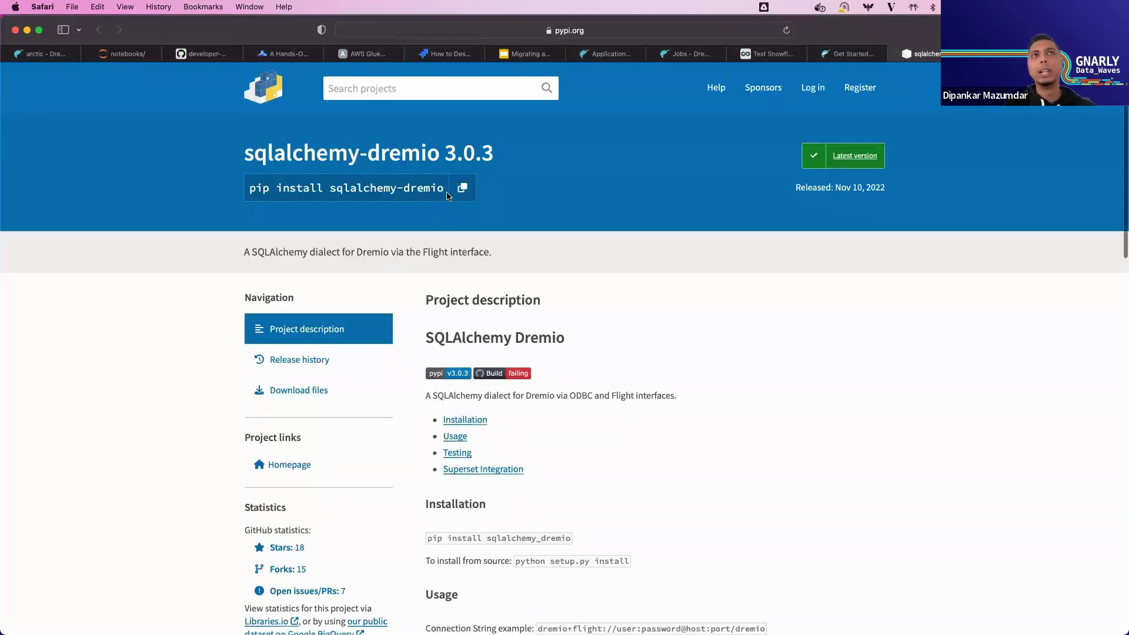
drag(447, 188, 250, 196)
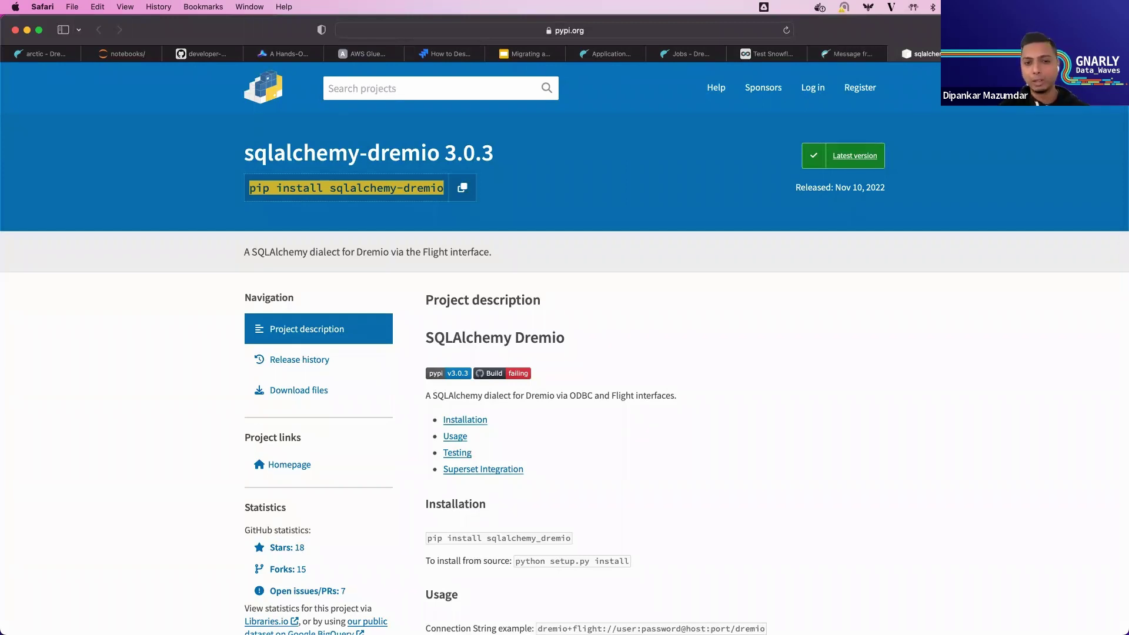
click(802, 314)
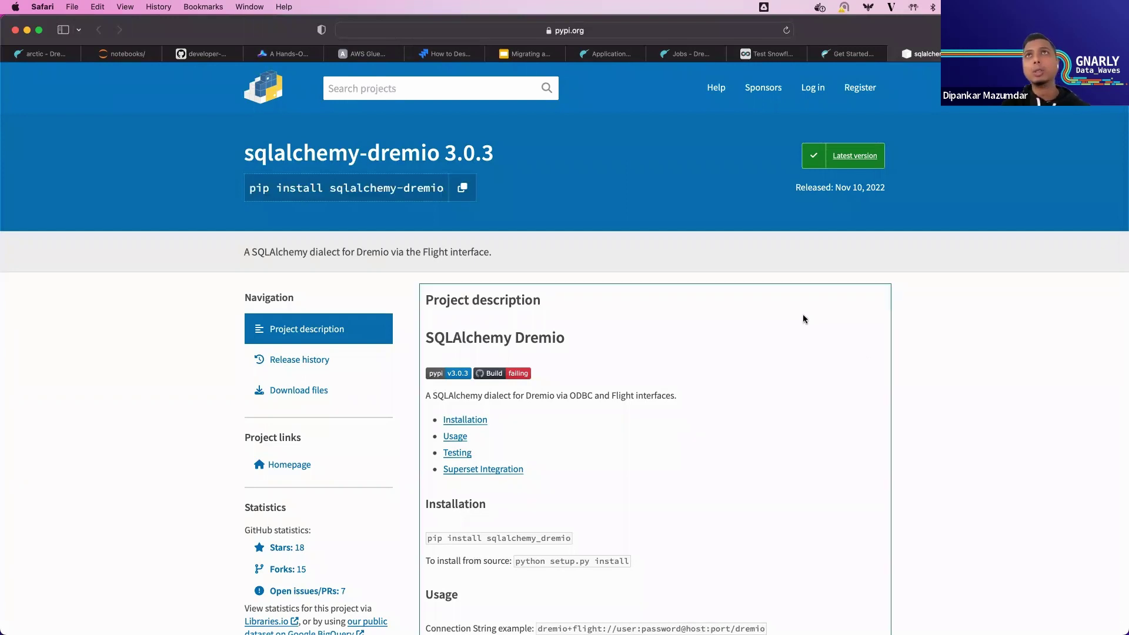
click(746, 54)
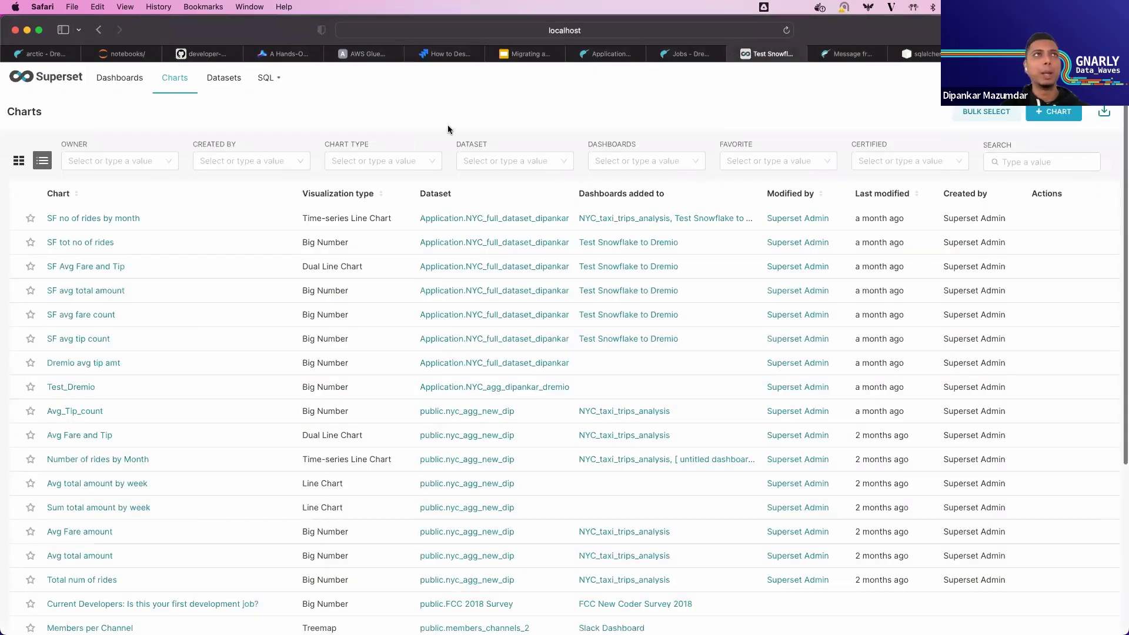
Step: From the Superset home page, go to Database Connections and start adding a new database
click(65, 82)
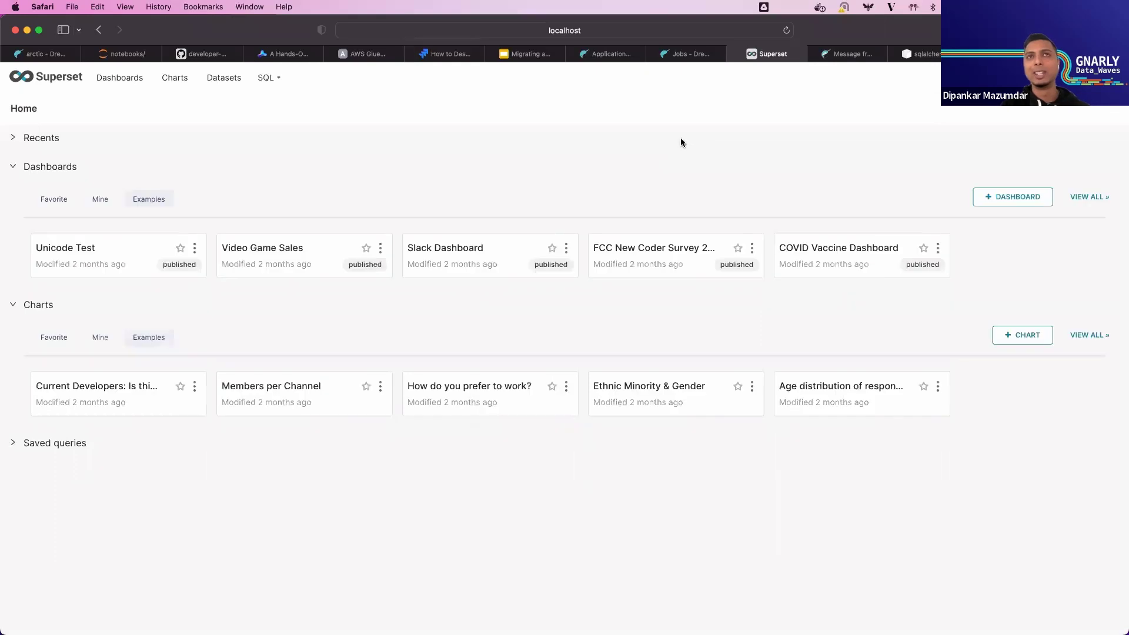
mouse_move(1100, 78)
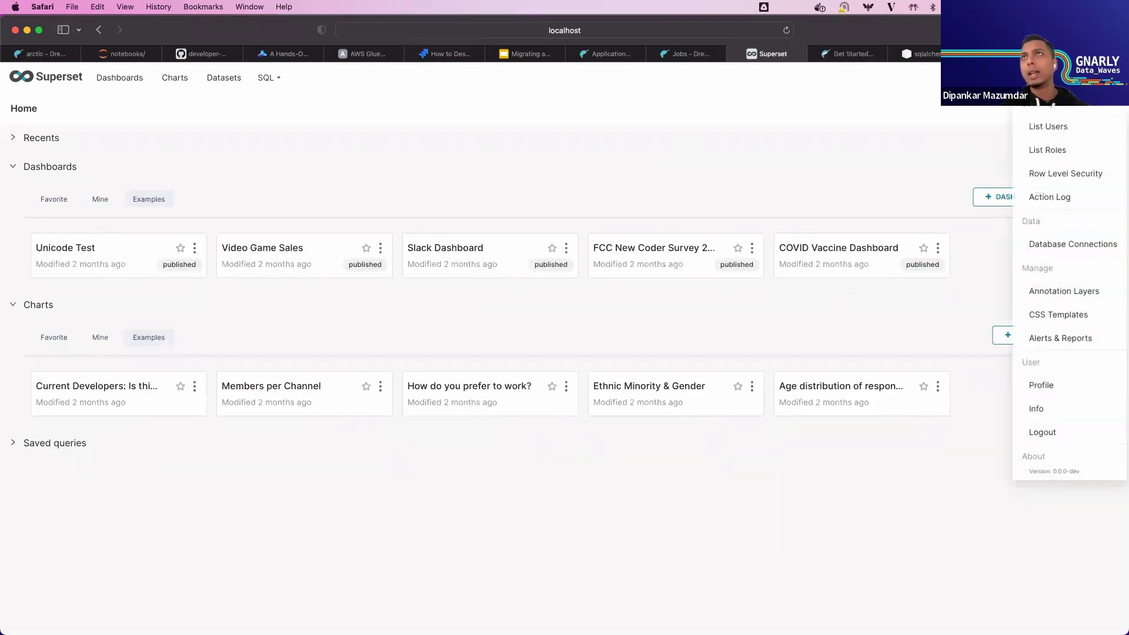
click(1083, 244)
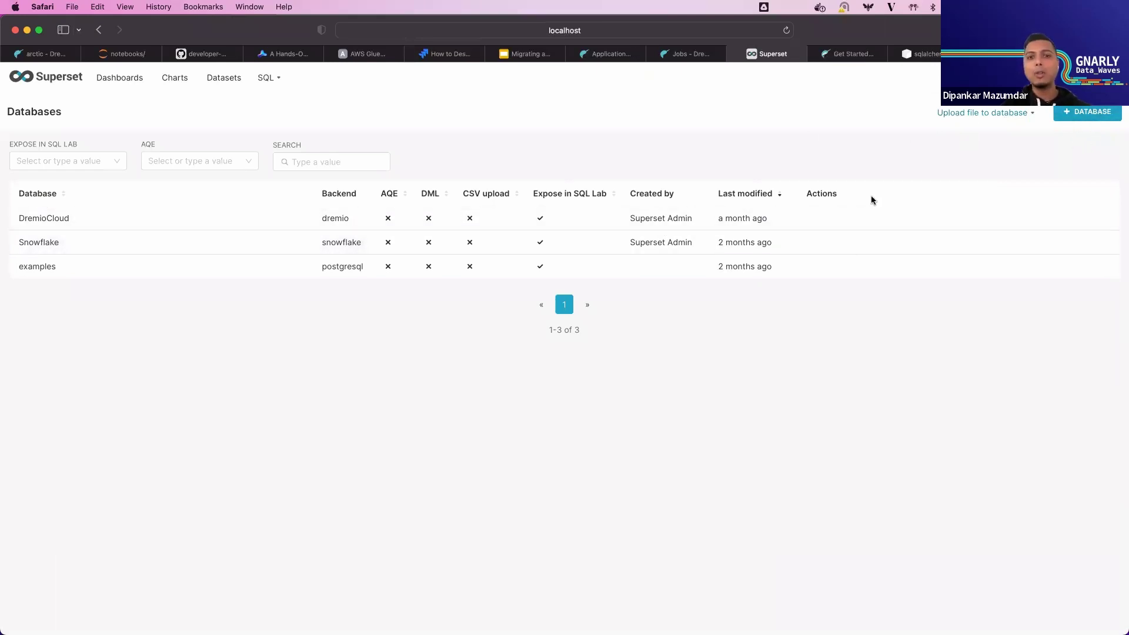
click(1086, 116)
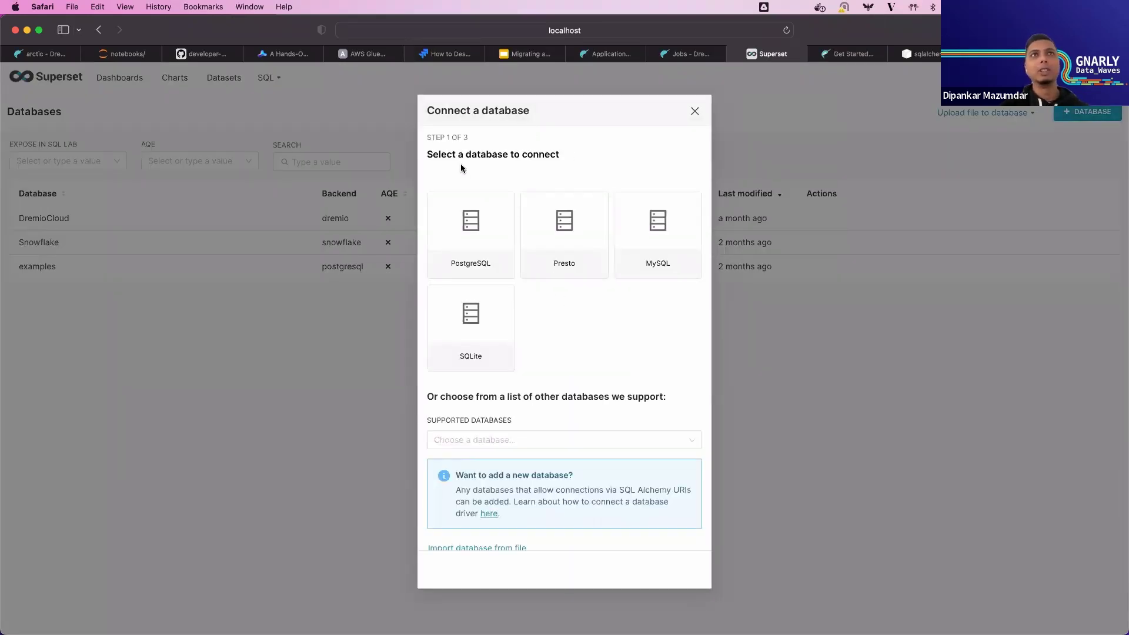
Step: Review the Connect a database dialog's headings and supported-databases list, briefly visiting the Preset homepage
drag(457, 154, 564, 156)
click(565, 157)
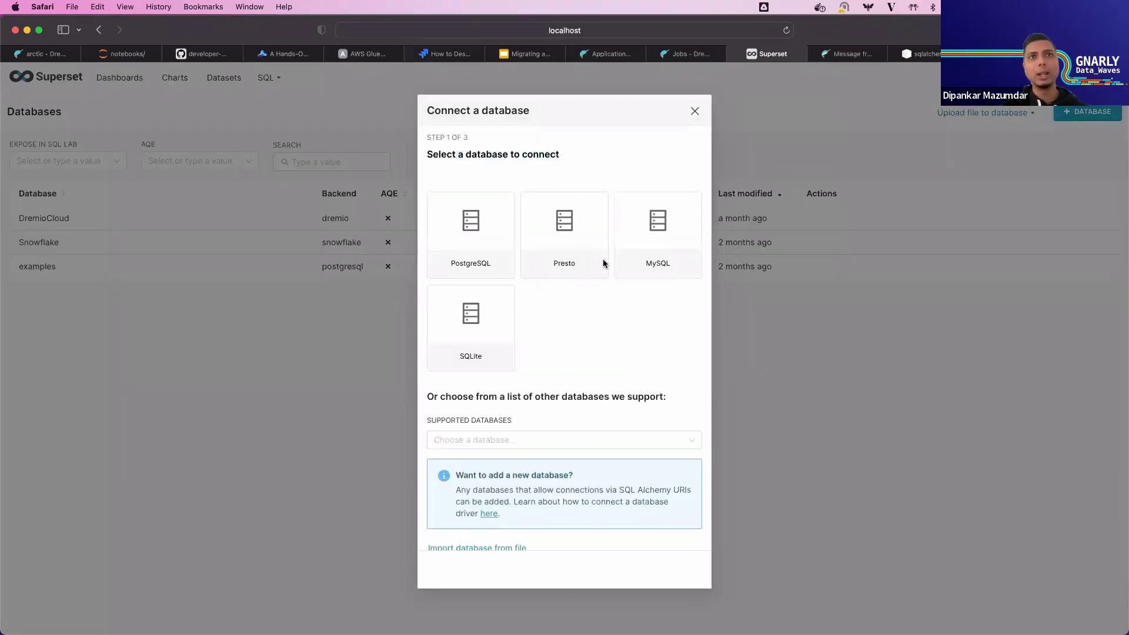
scroll(598, 289, down, 1)
drag(517, 380, 660, 380)
click(591, 421)
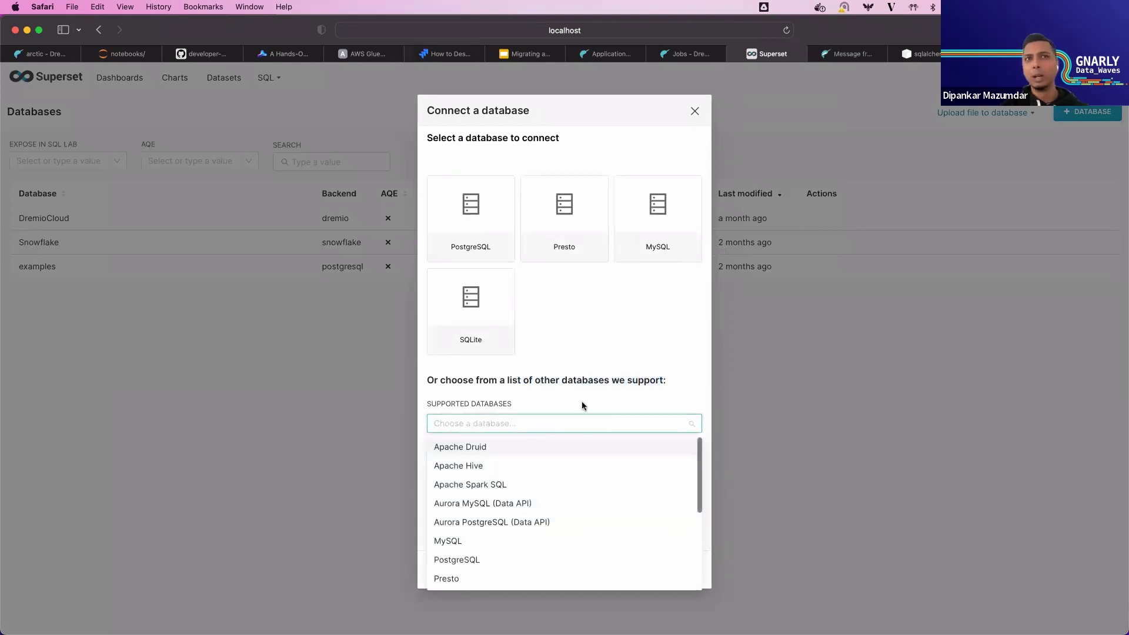
click(583, 400)
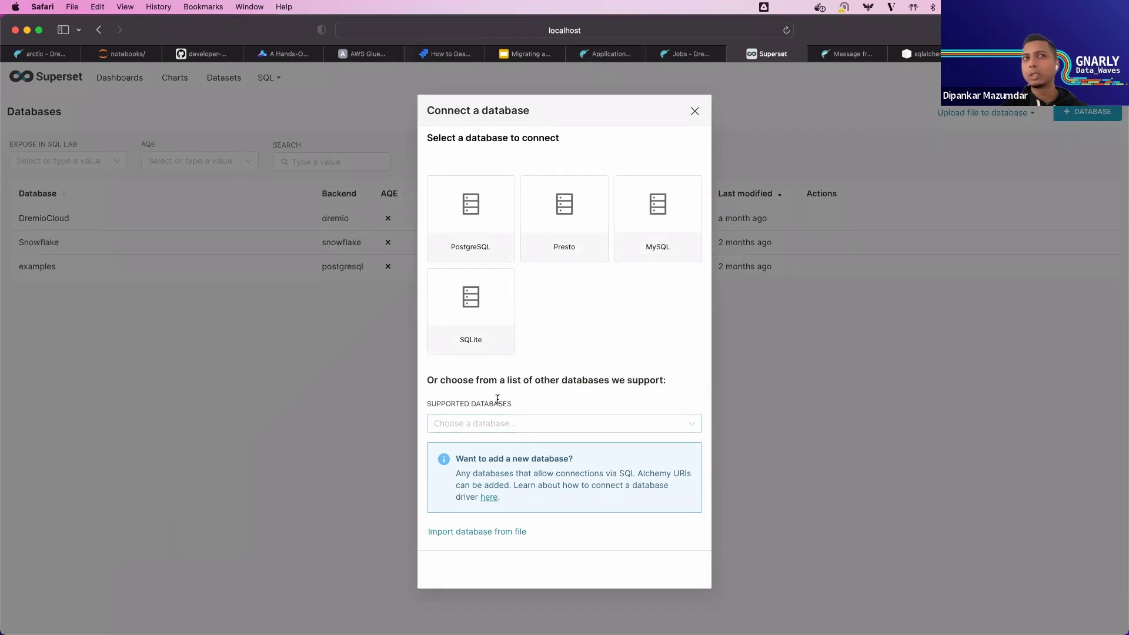
drag(512, 400, 494, 404)
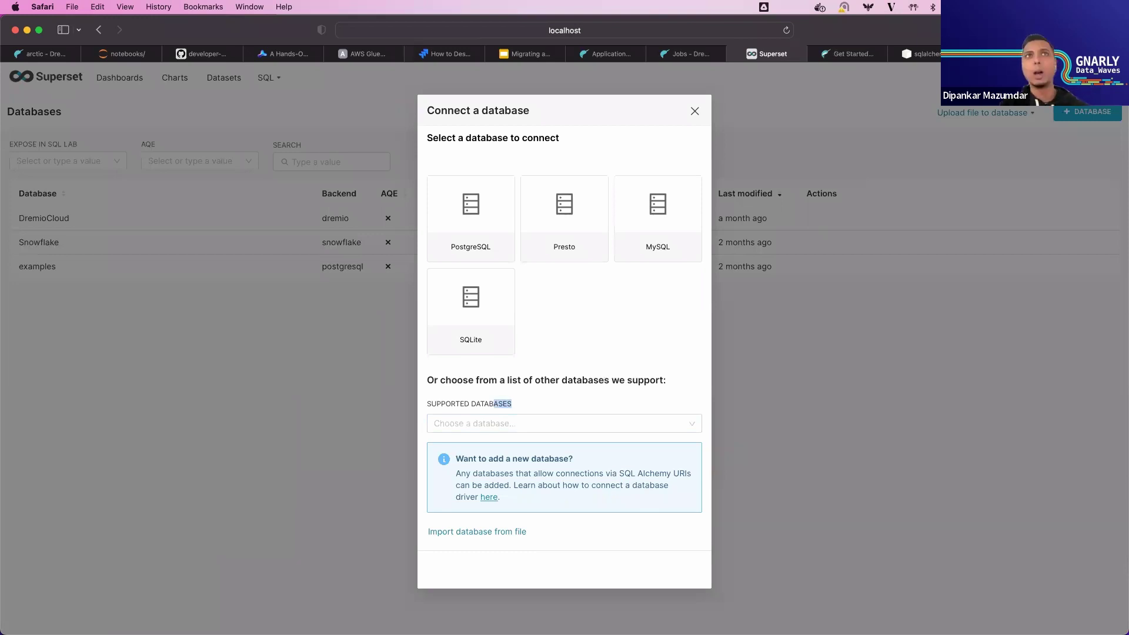
key(ctrl+Tab)
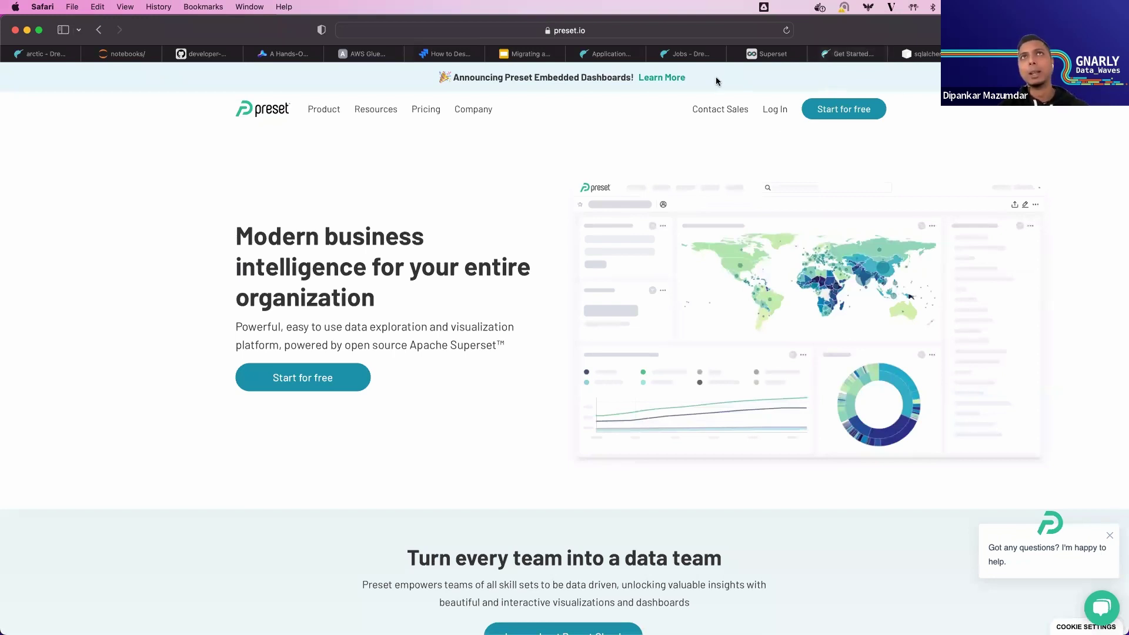
click(771, 59)
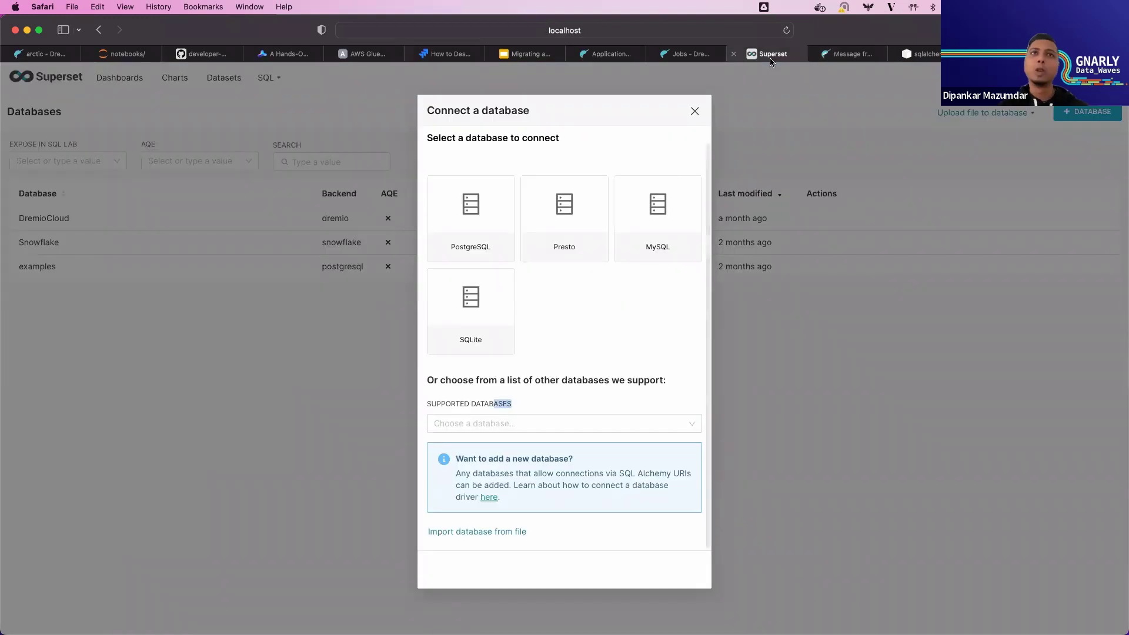
Step: Search the supported databases for 'o' and choose Other as the database type
click(602, 419)
text(o)
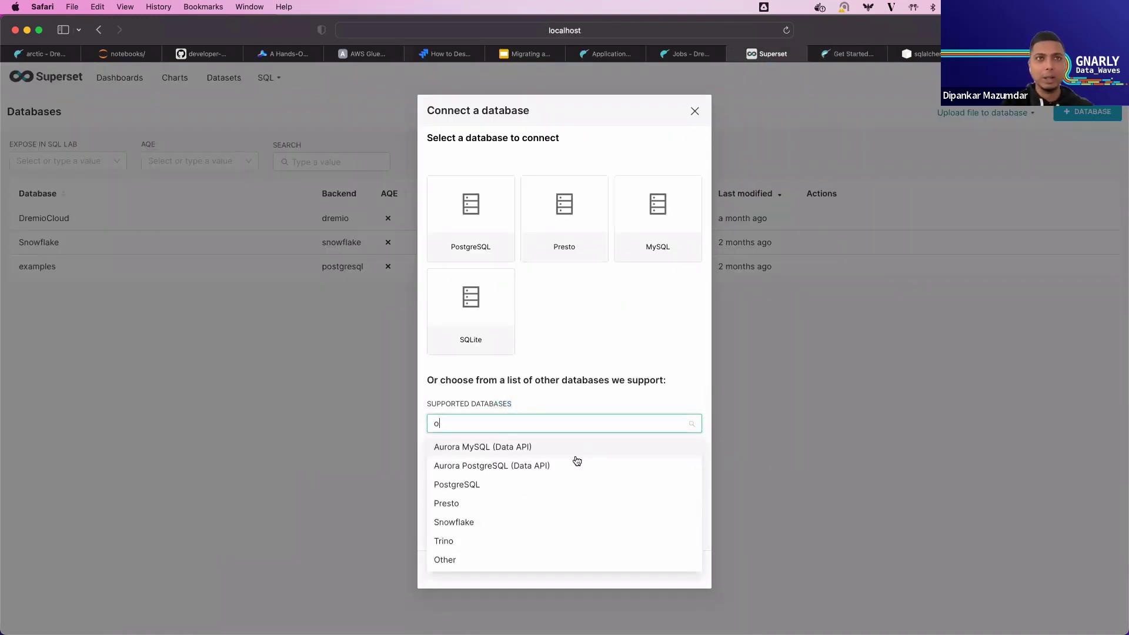
click(484, 563)
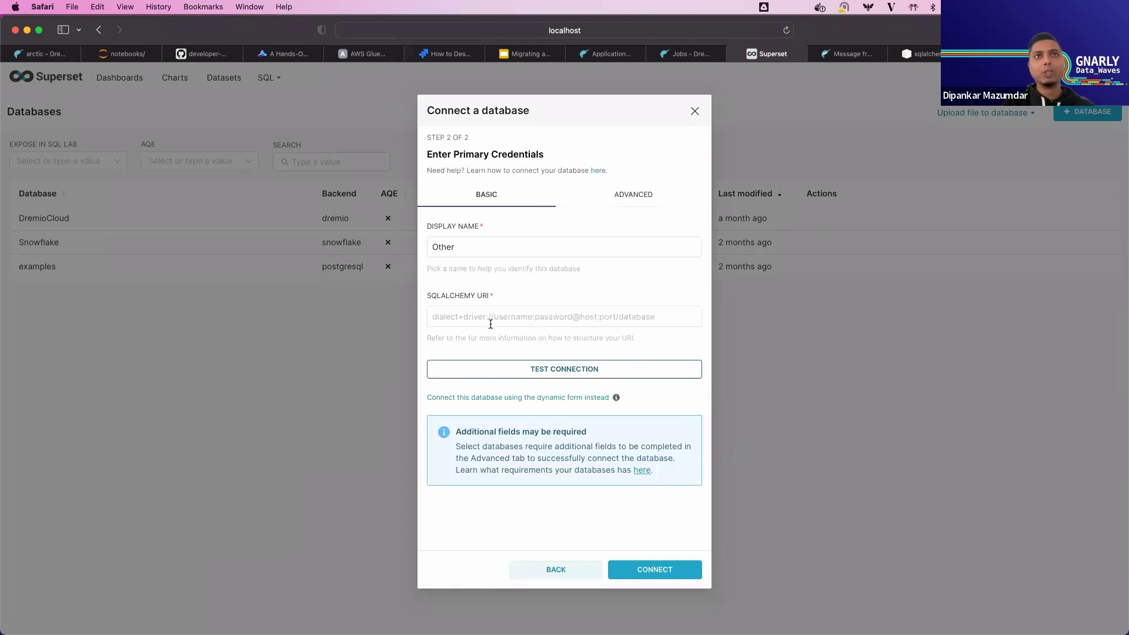
Step: Paste the dremio+flight connection string template into the empty SQLAlchemy URI field
click(482, 246)
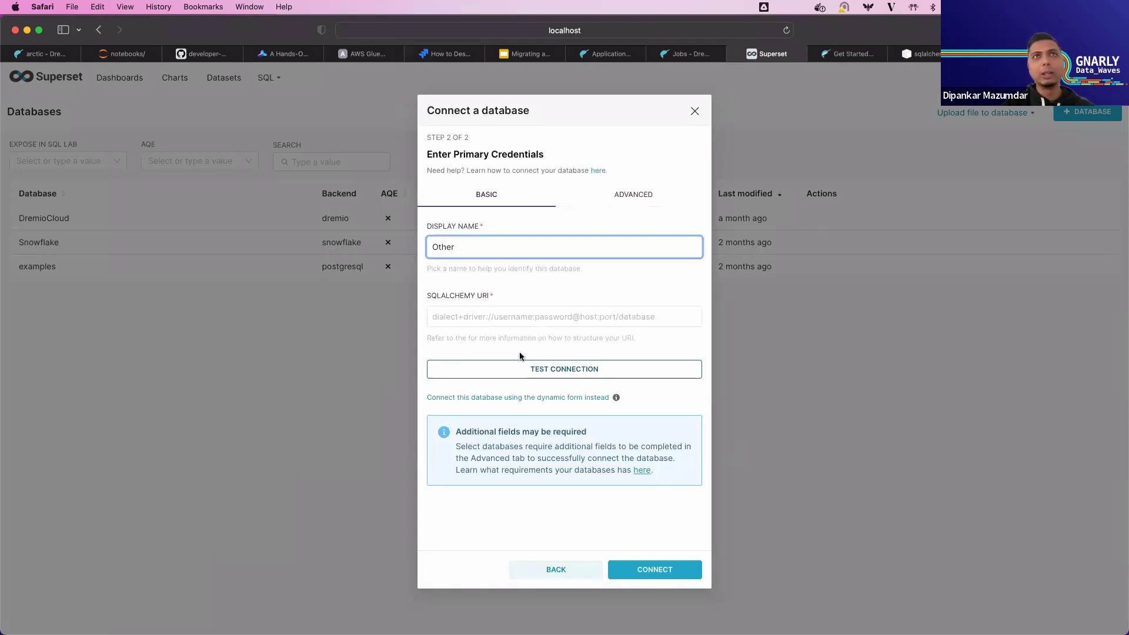
click(654, 317)
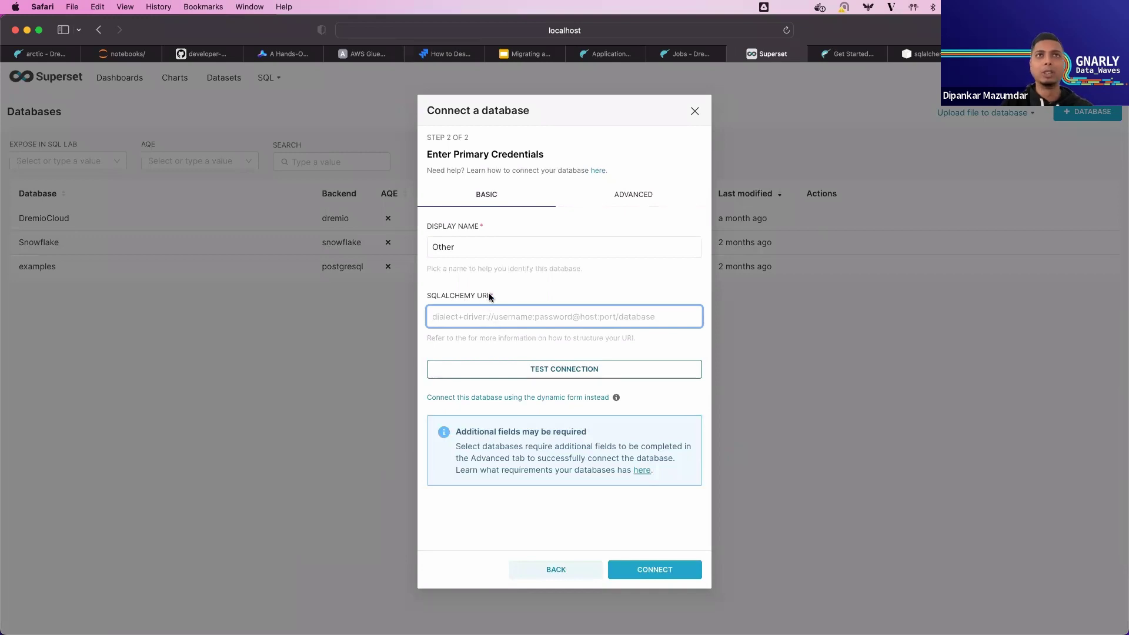
mouse_move(489, 297)
mouse_down()
mouse_move(447, 295)
mouse_move(482, 318)
mouse_up()
click(482, 318)
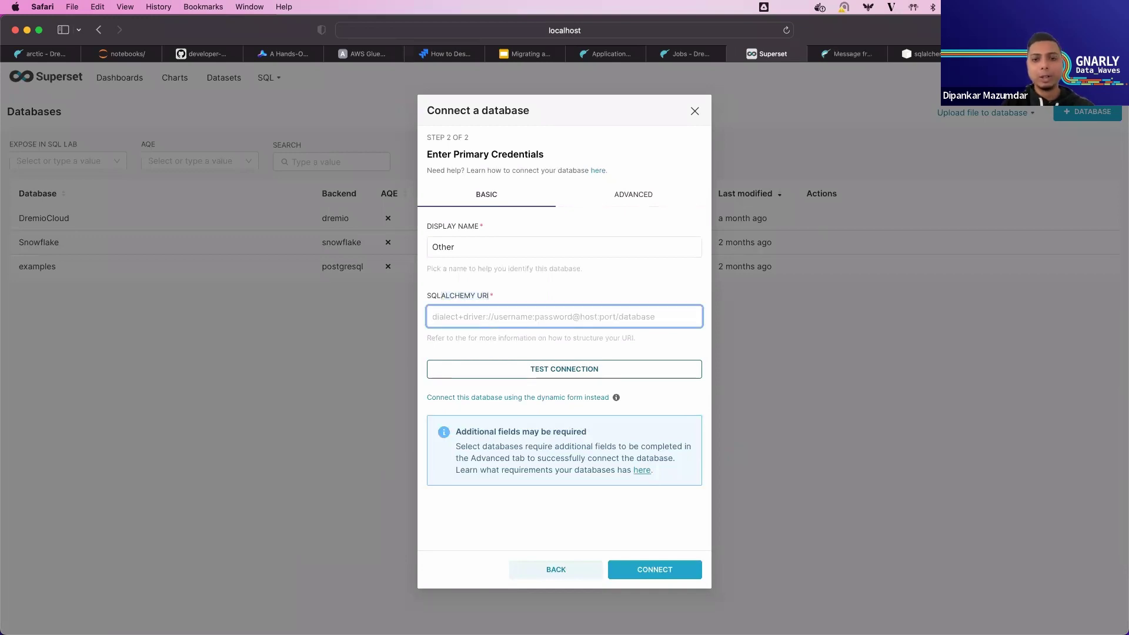
key(super+Tab)
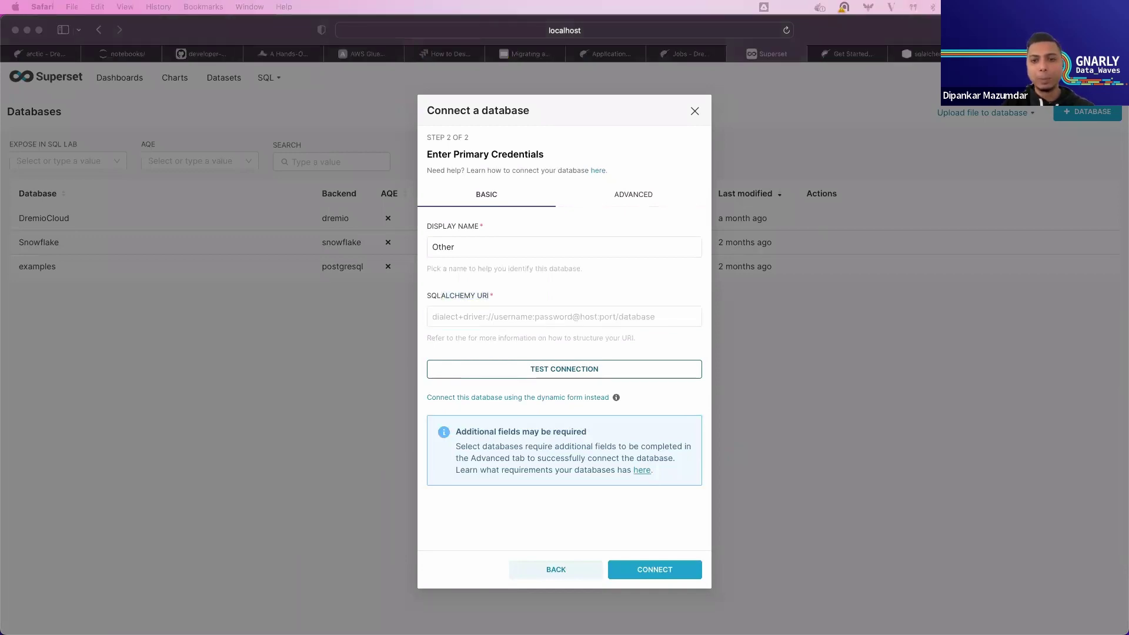
click(638, 319)
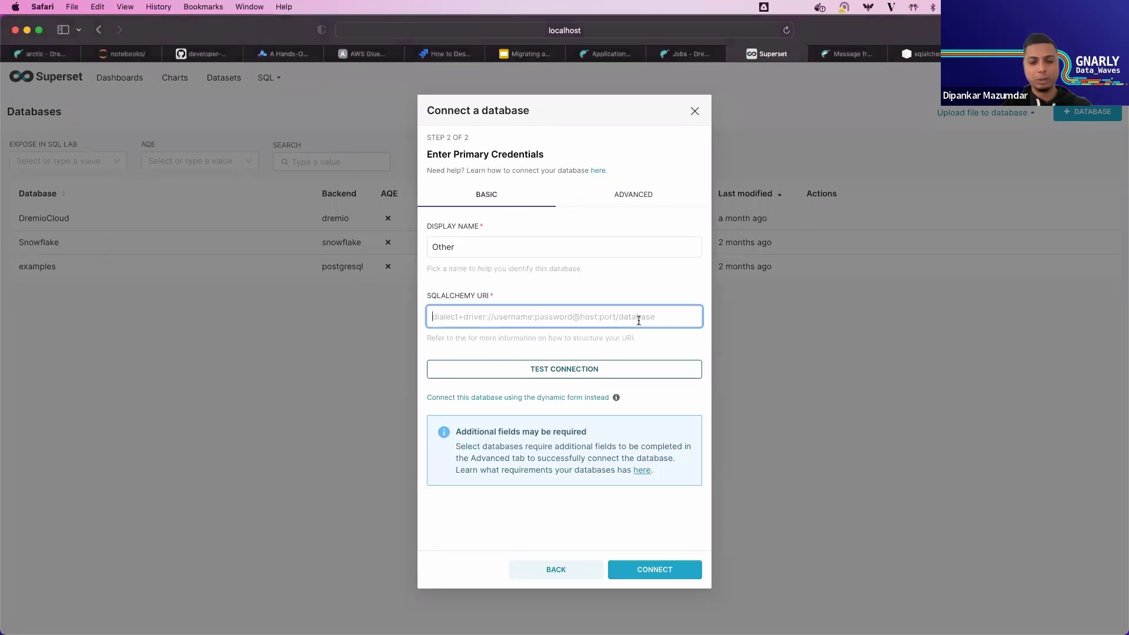
key(super+v)
key(super+Left)
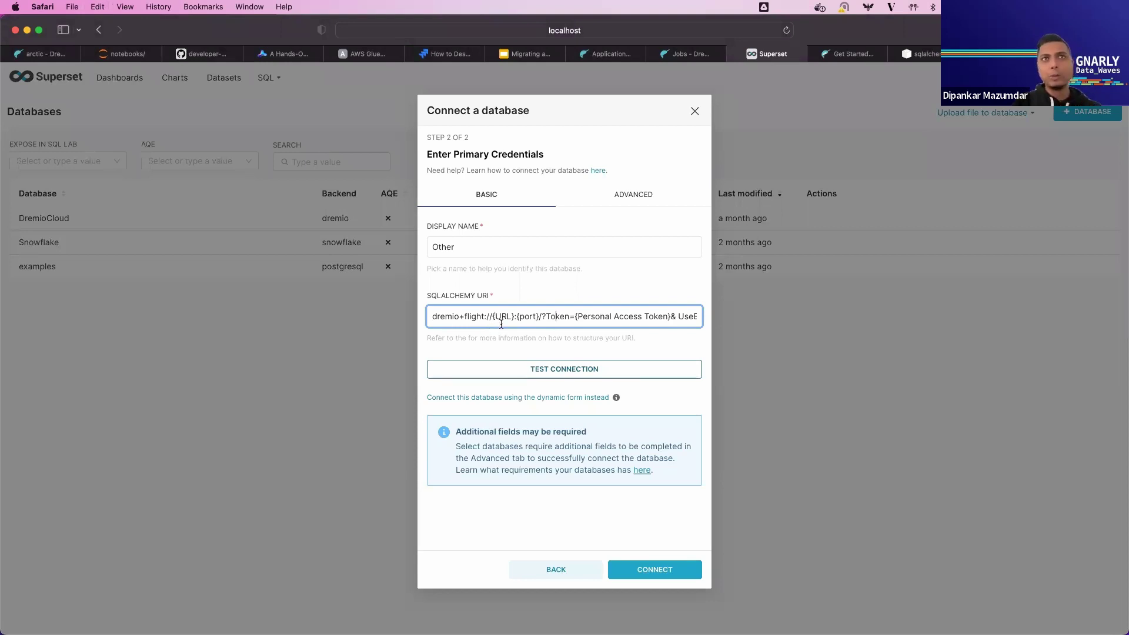
drag(433, 316, 489, 317)
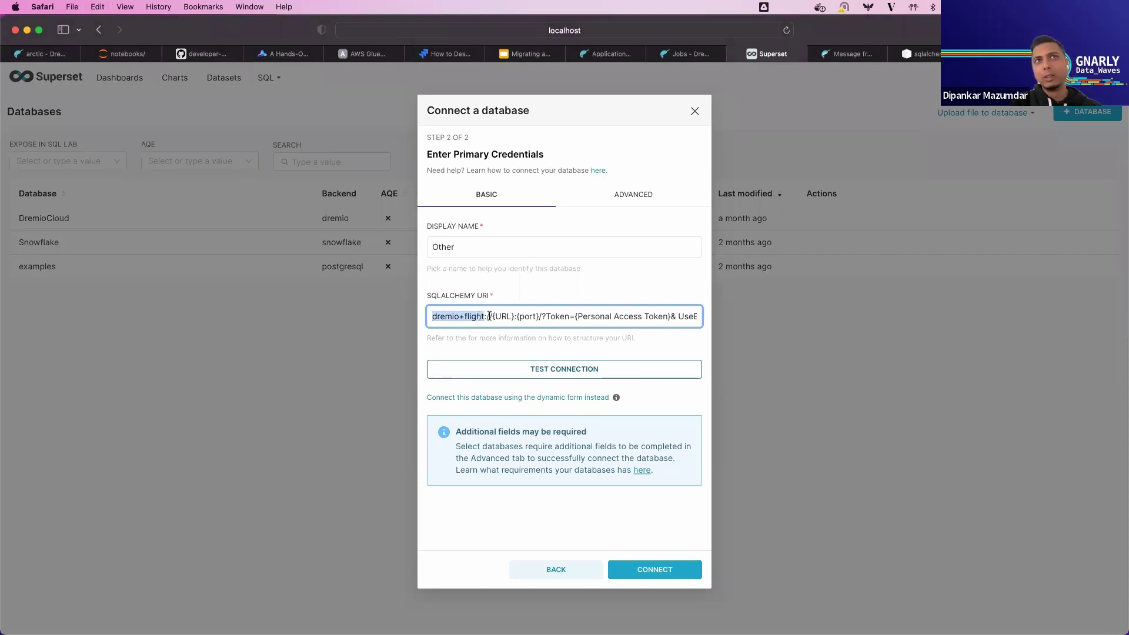
click(509, 316)
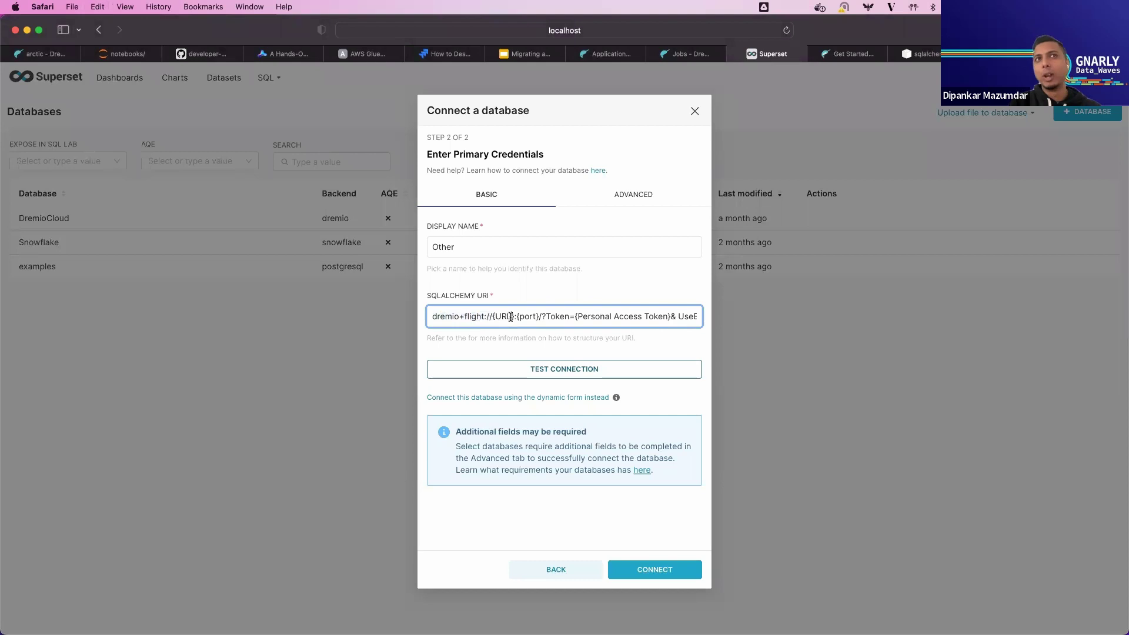
click(560, 317)
drag(492, 317, 516, 317)
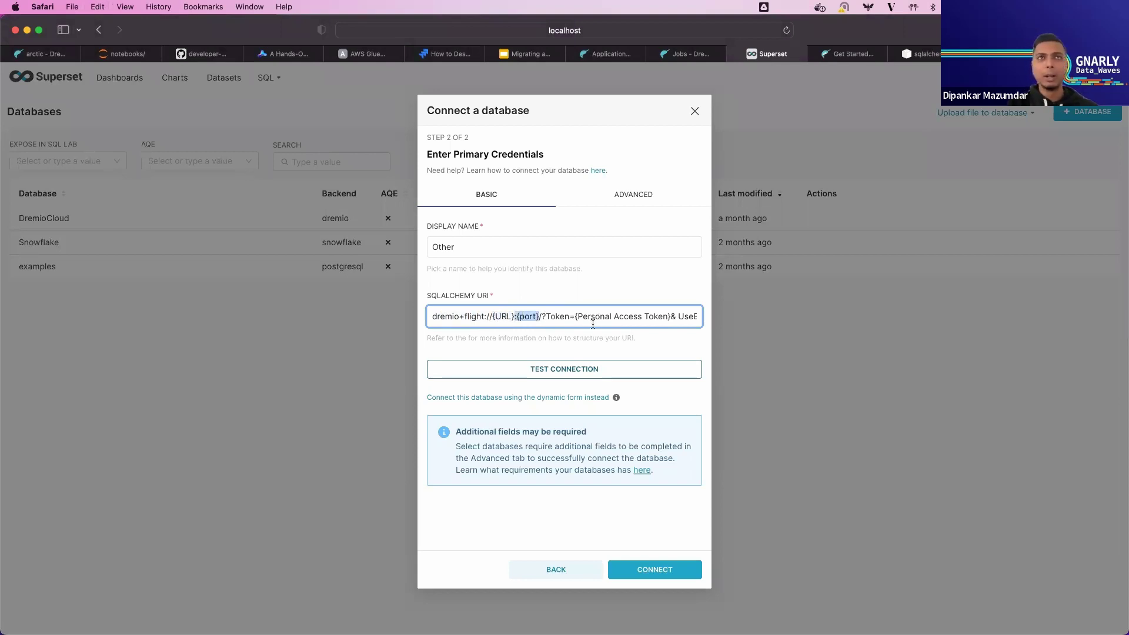
drag(575, 316, 667, 316)
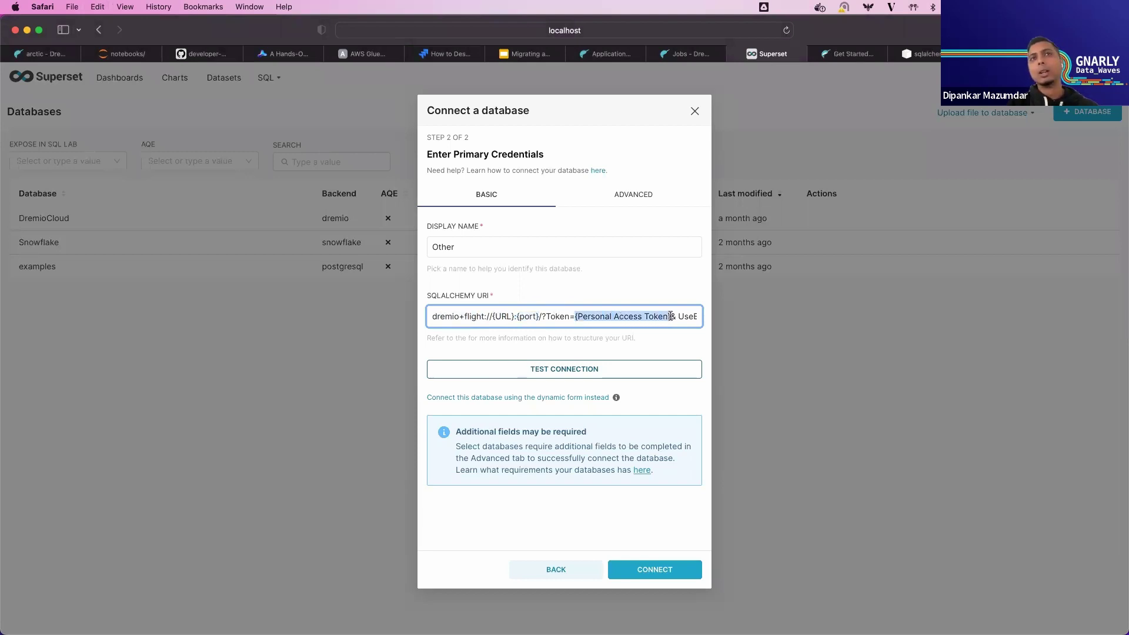
click(626, 55)
click(18, 610)
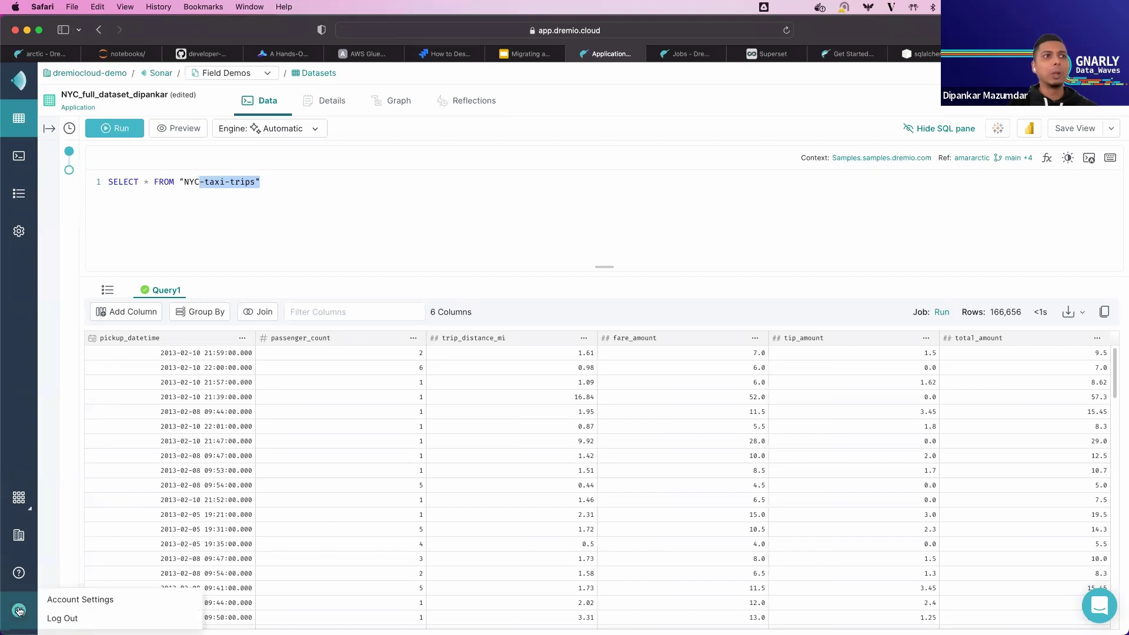
click(75, 600)
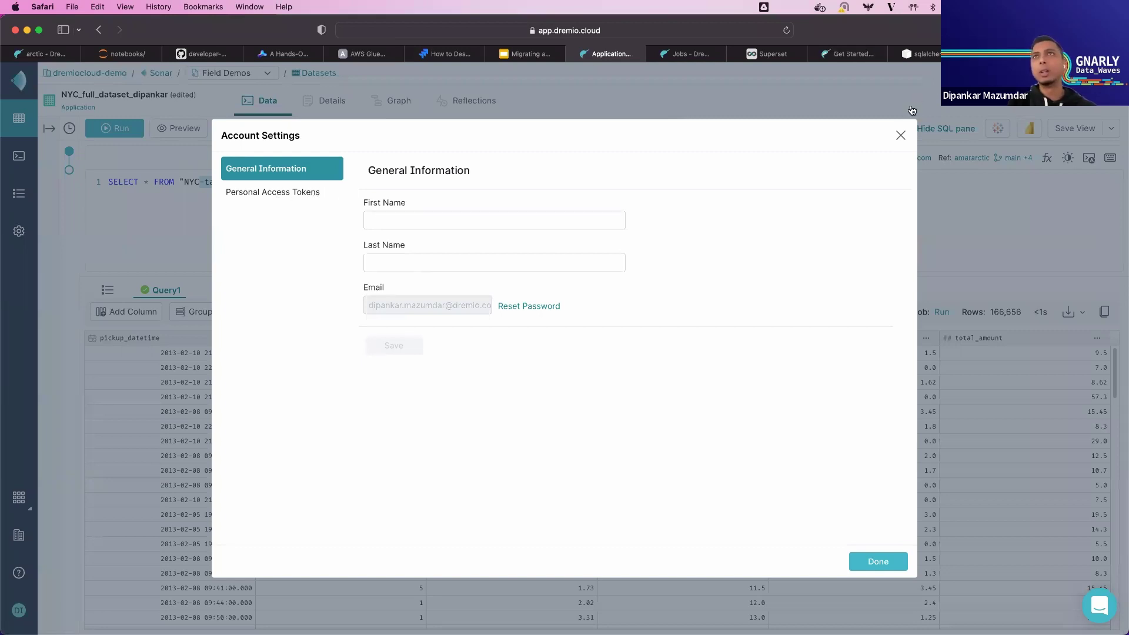
click(901, 137)
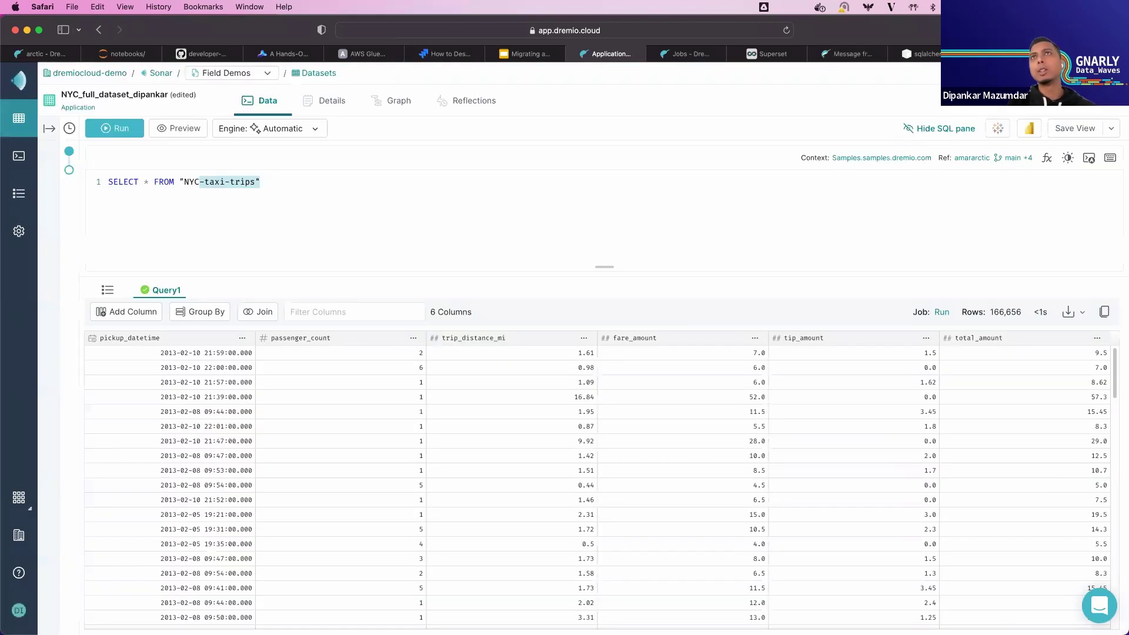
click(774, 59)
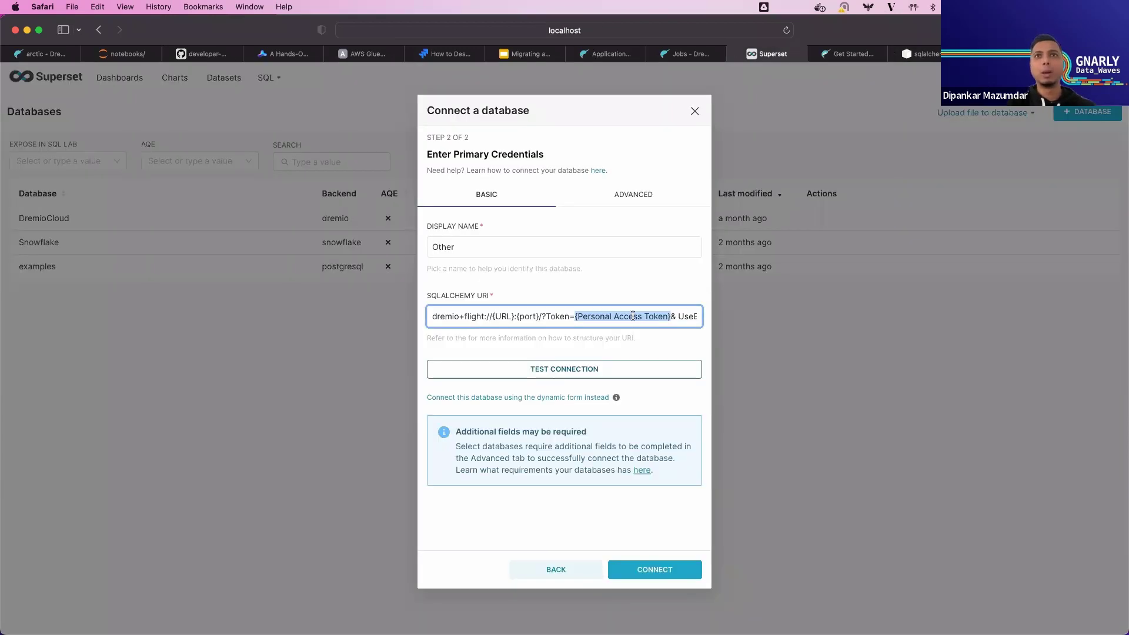
Step: Review the URI's access token placeholder and its encryption and certificate options
drag(668, 317, 610, 317)
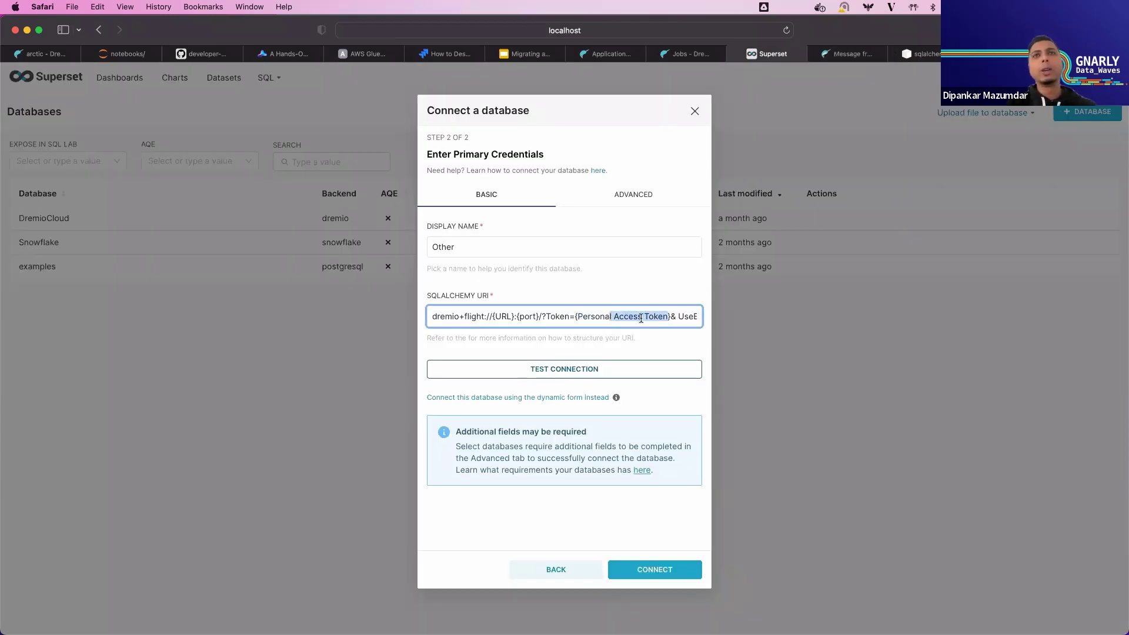
key(super+Right)
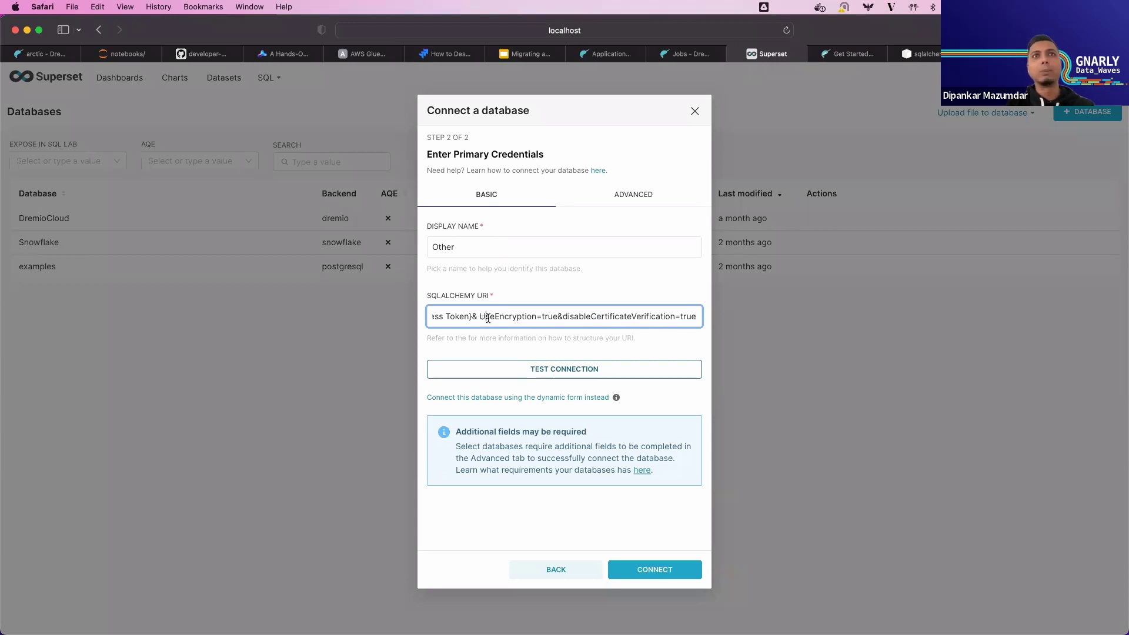
drag(486, 316, 701, 324)
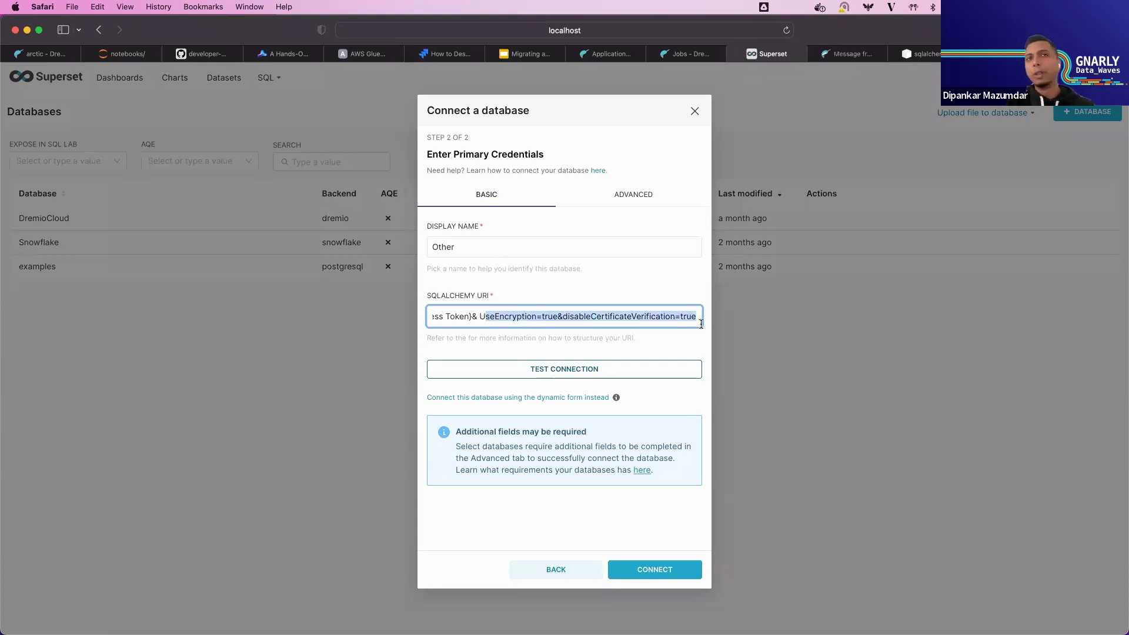
click(579, 314)
key(super+Left)
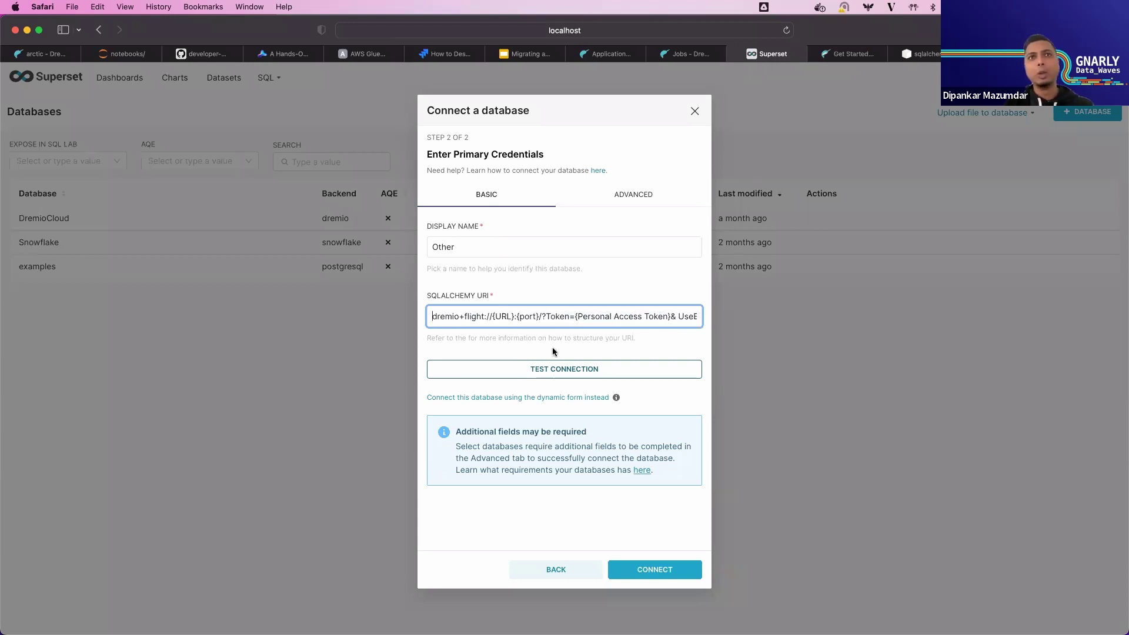
Step: Test the templated connection, see it rejected as invalid, and close the dialog unsaved
click(555, 370)
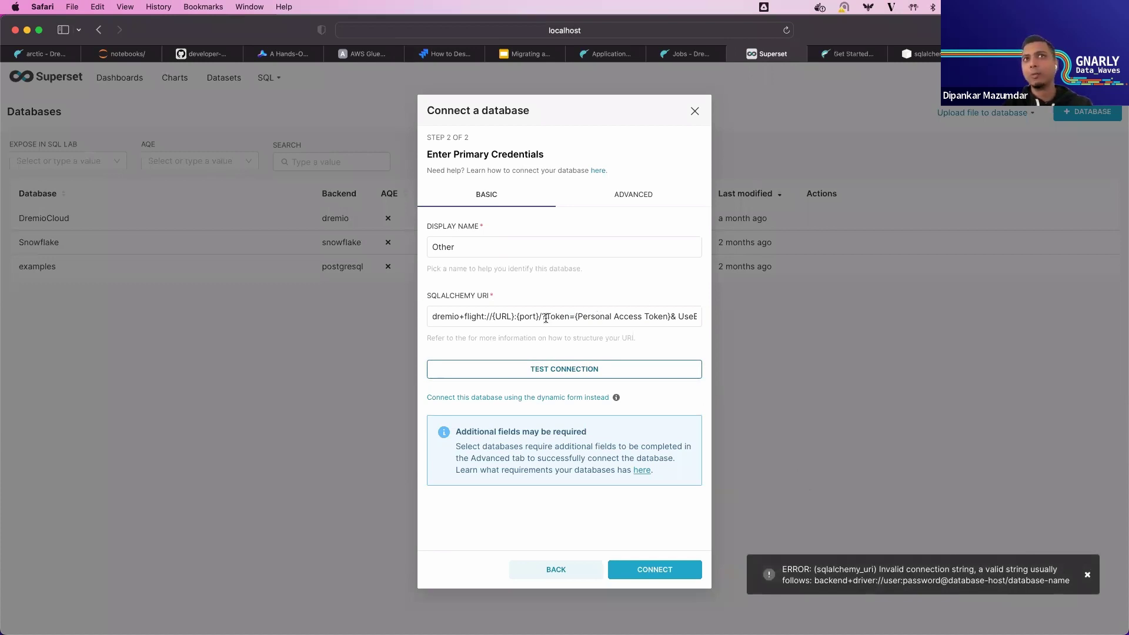
drag(546, 319, 664, 318)
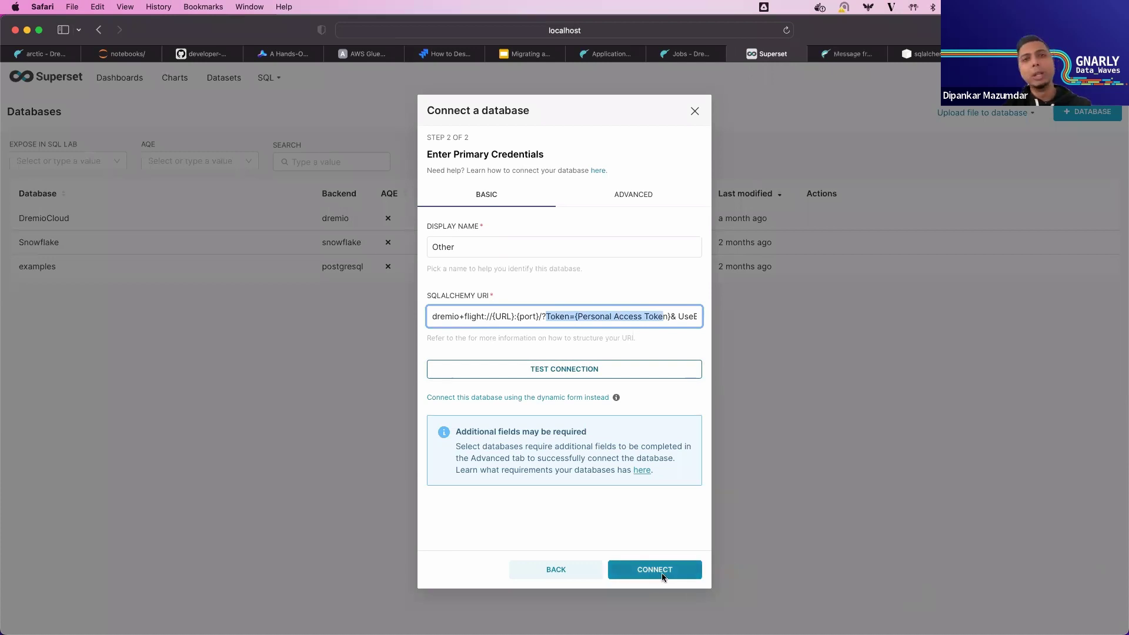
click(694, 113)
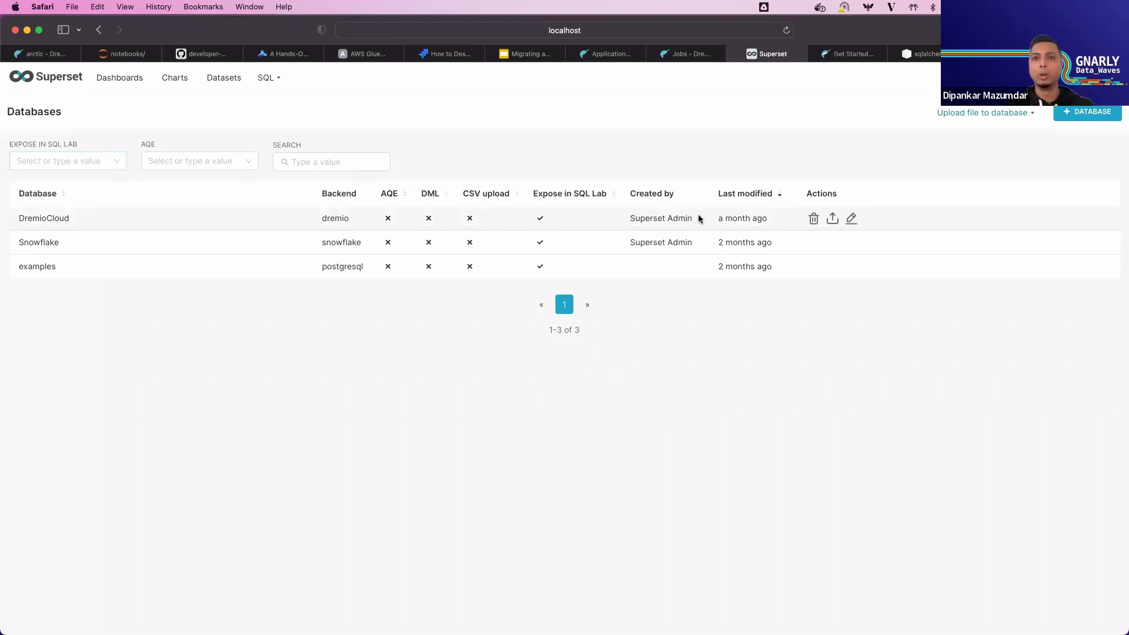
Step: Switch to the Dremio Cloud tab showing the NYC_full_dataset_dipankar view
click(609, 53)
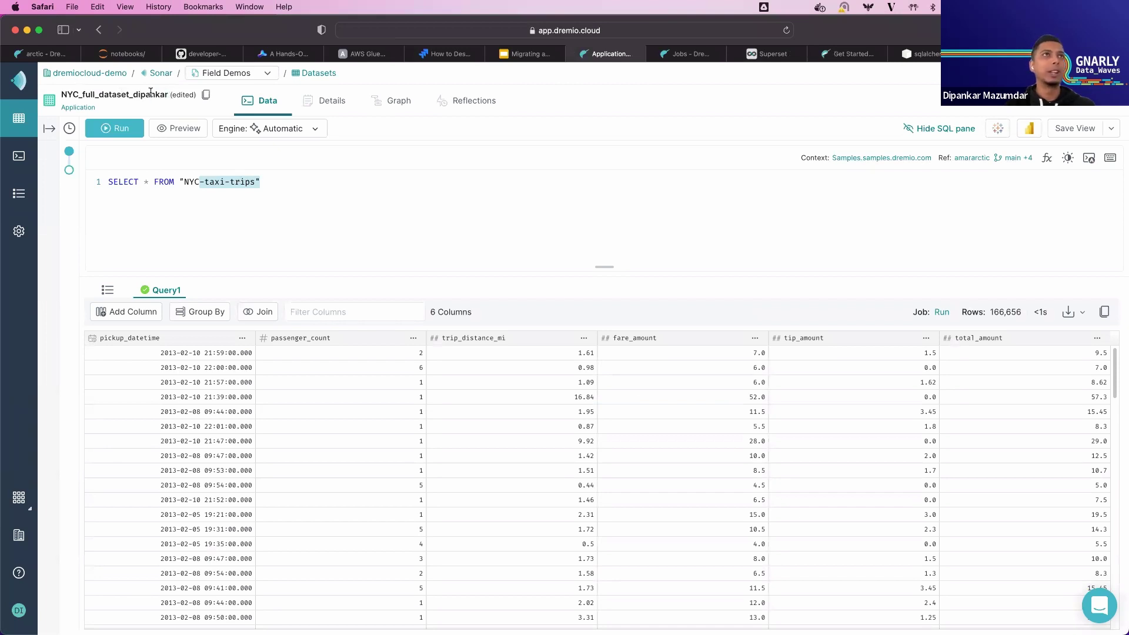
Step: Select the NYC-taxi-trips query in Dremio's SQL editor, then return to Superset's Databases list
drag(168, 94, 127, 93)
click(312, 183)
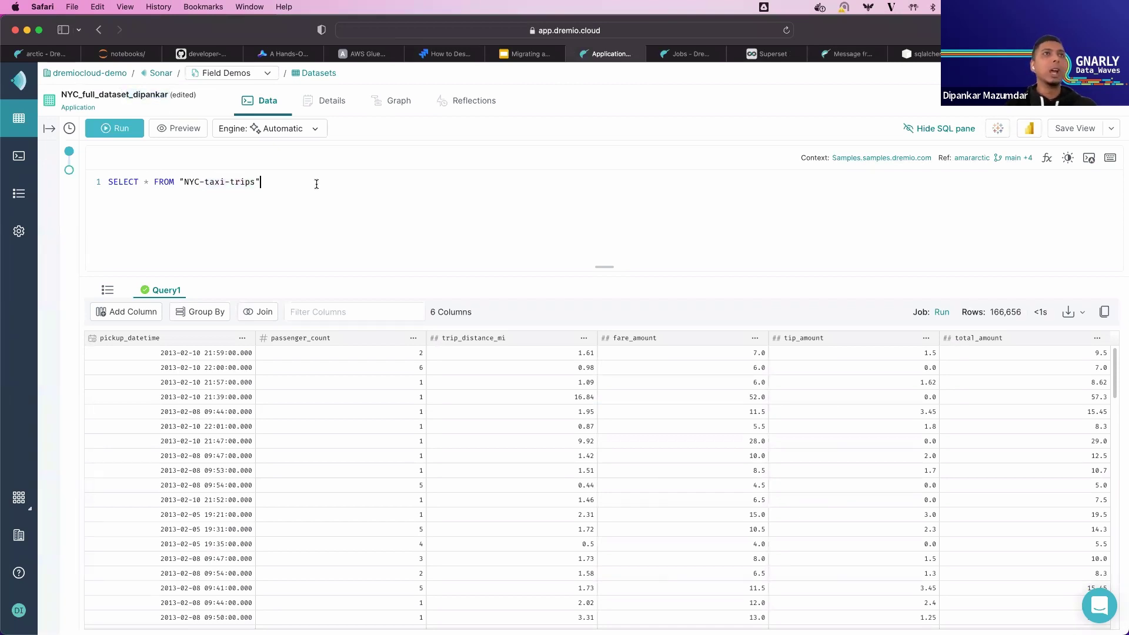
drag(264, 181, 107, 182)
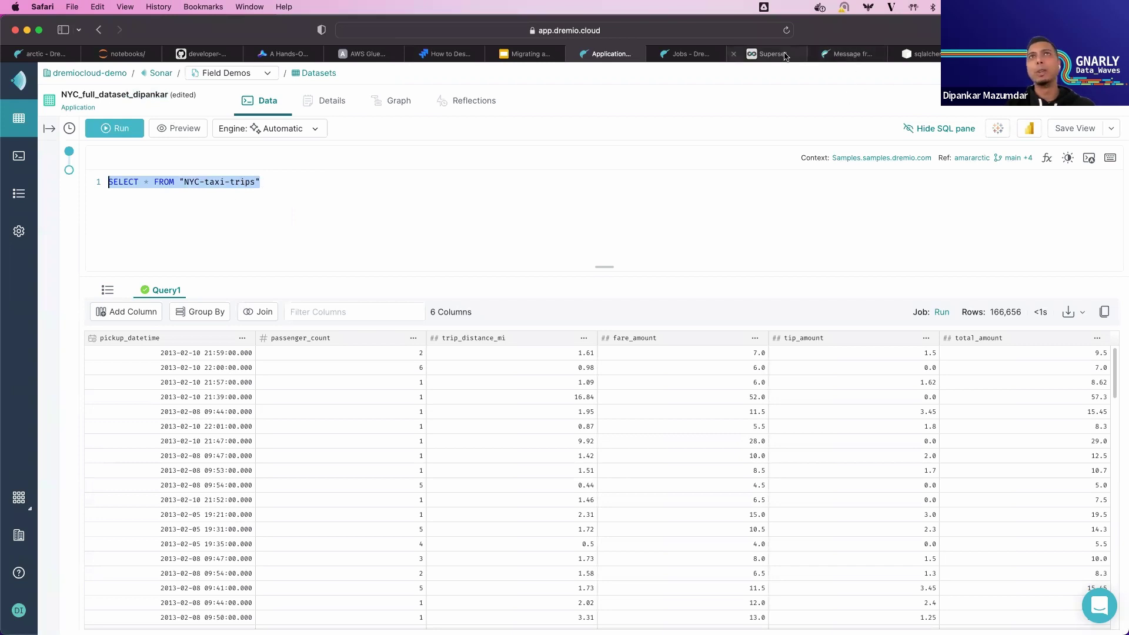
click(761, 54)
mouse_move(723, 247)
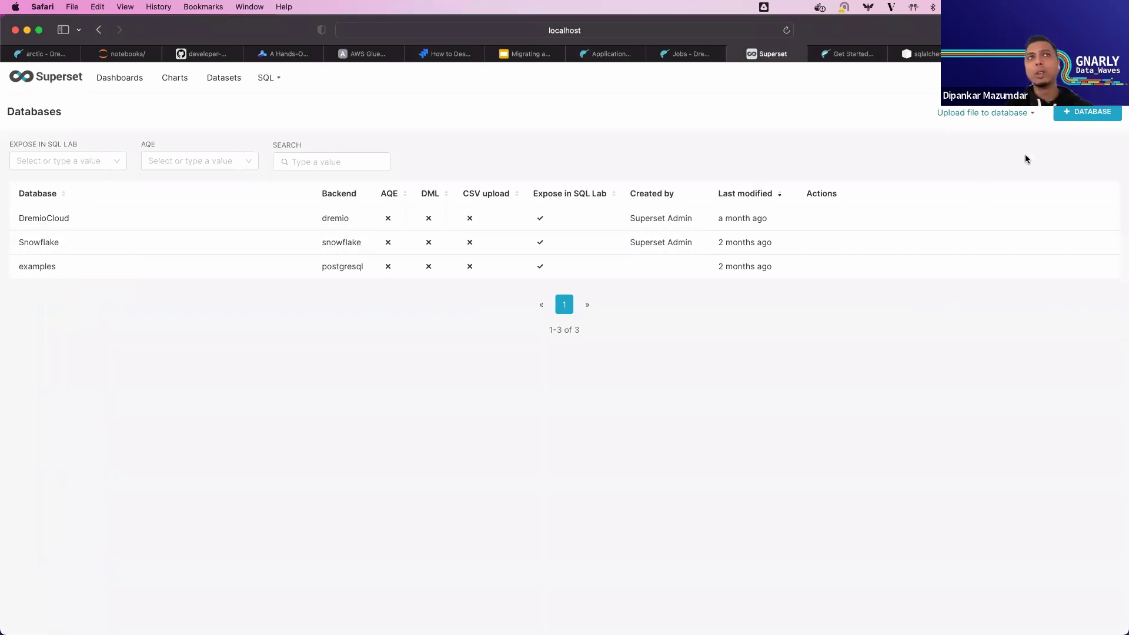
Step: Try adding DremioCloud's Application NYC_full_dataset_dipankar table as a dataset, which already exists
mouse_move(1041, 78)
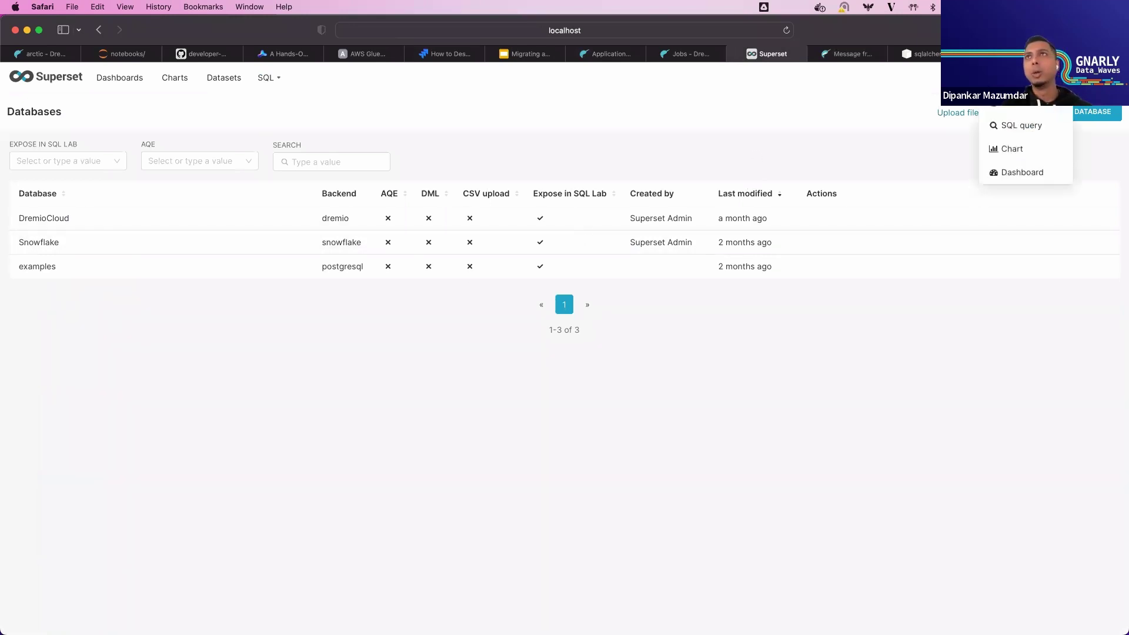
mouse_move(1012, 101)
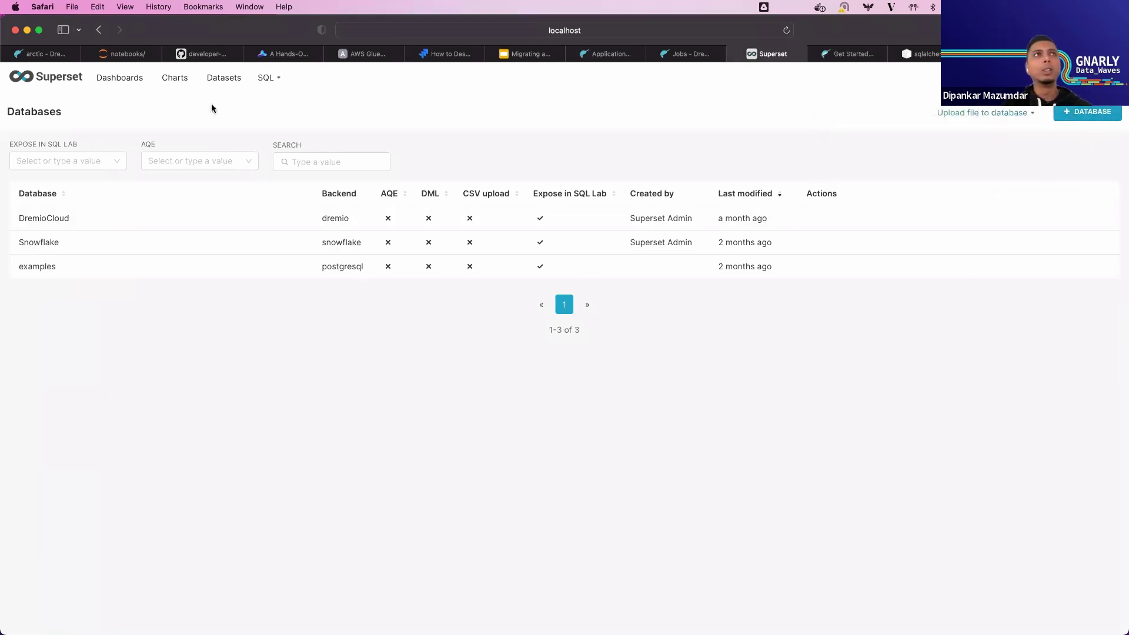
click(244, 82)
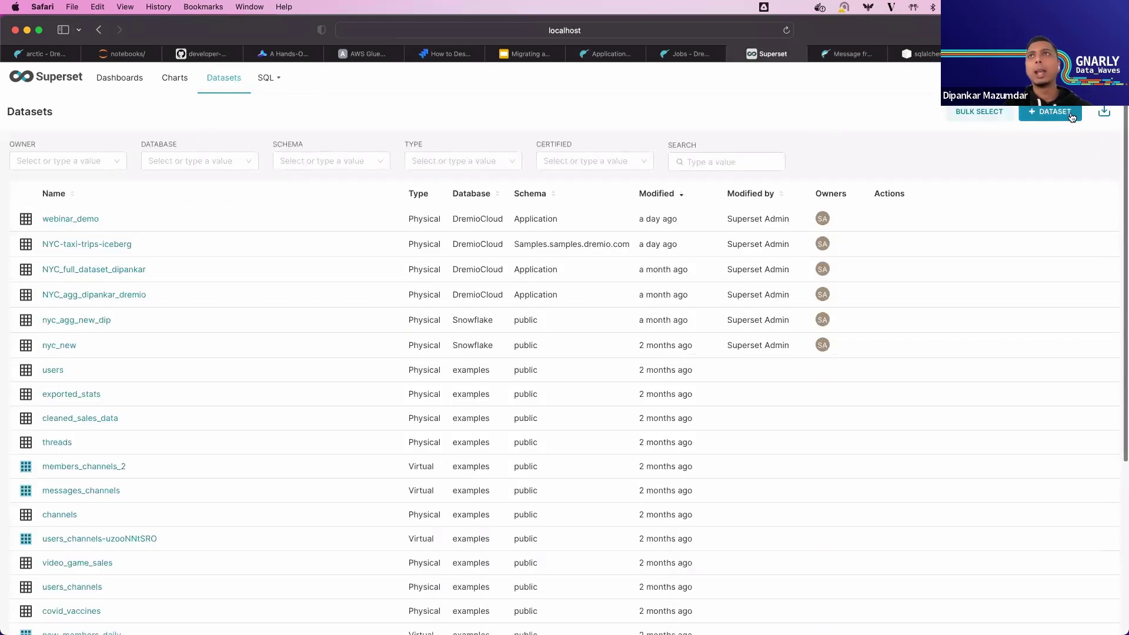
click(1070, 114)
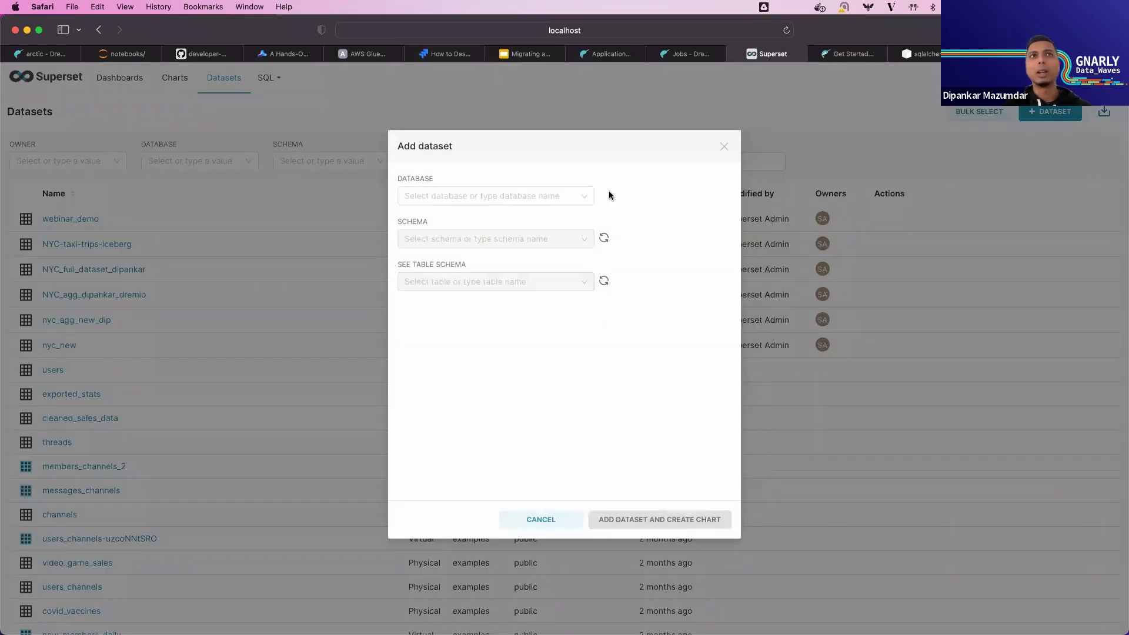
click(512, 197)
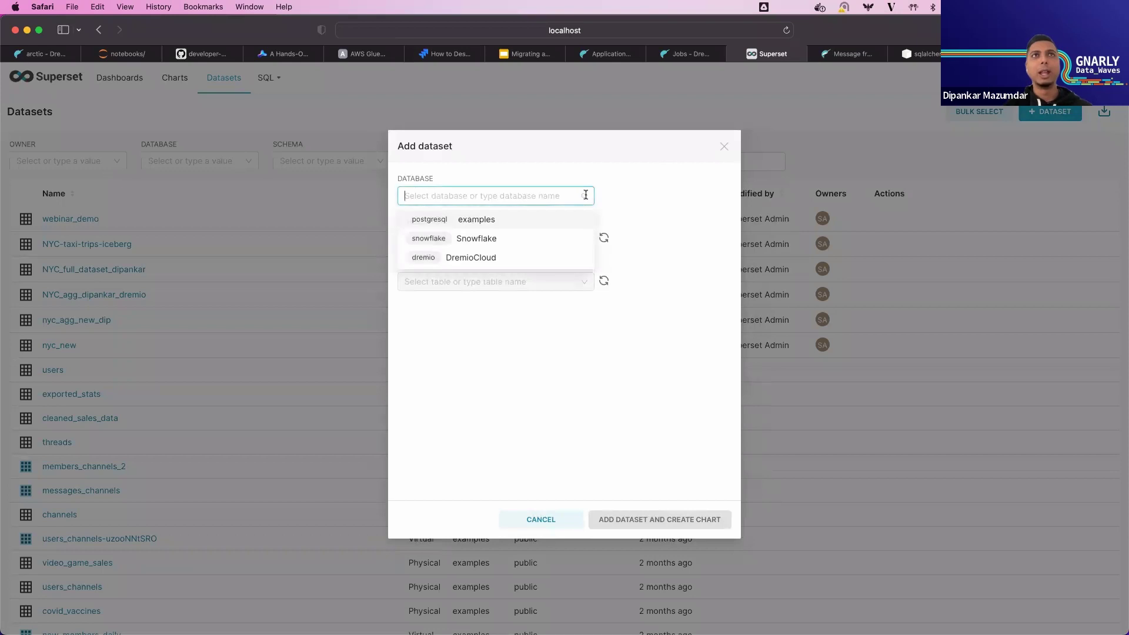
click(517, 258)
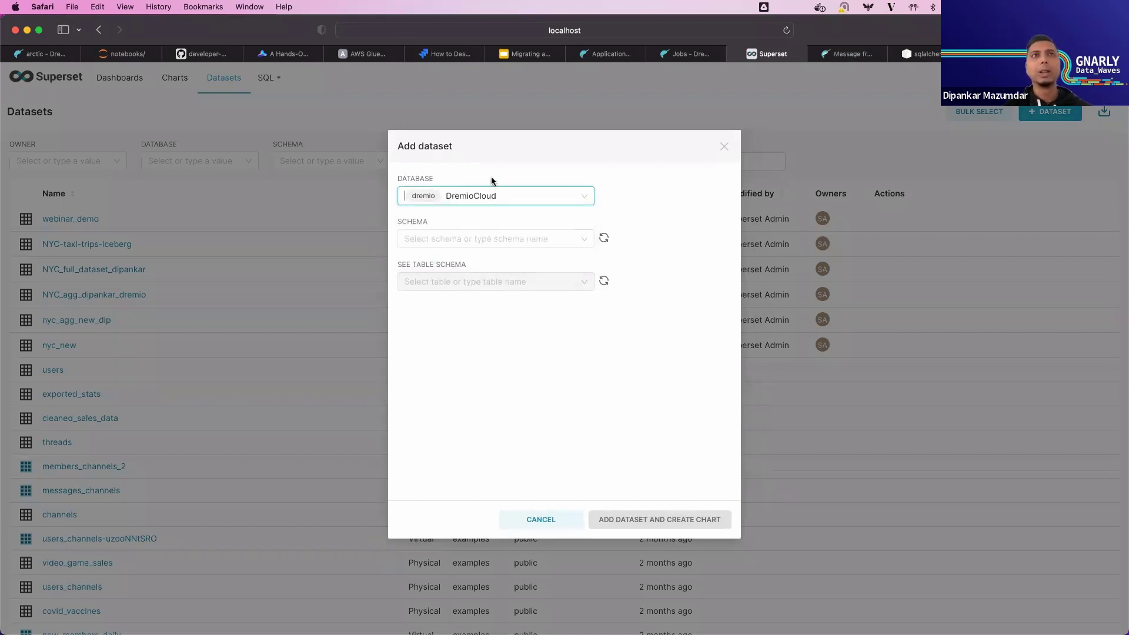
click(576, 239)
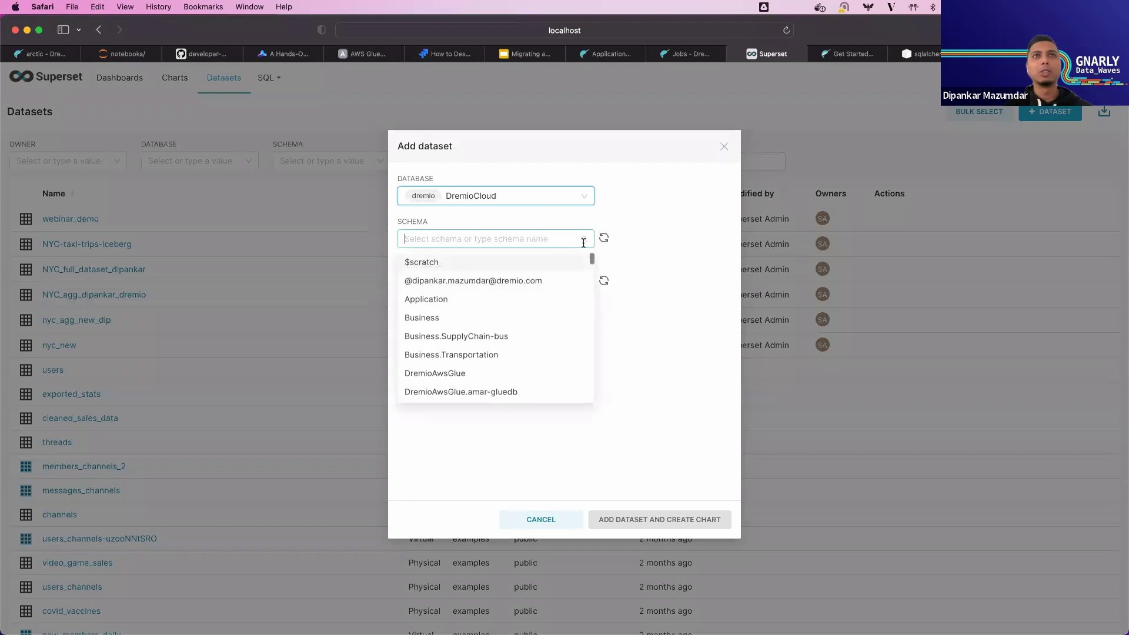
click(424, 302)
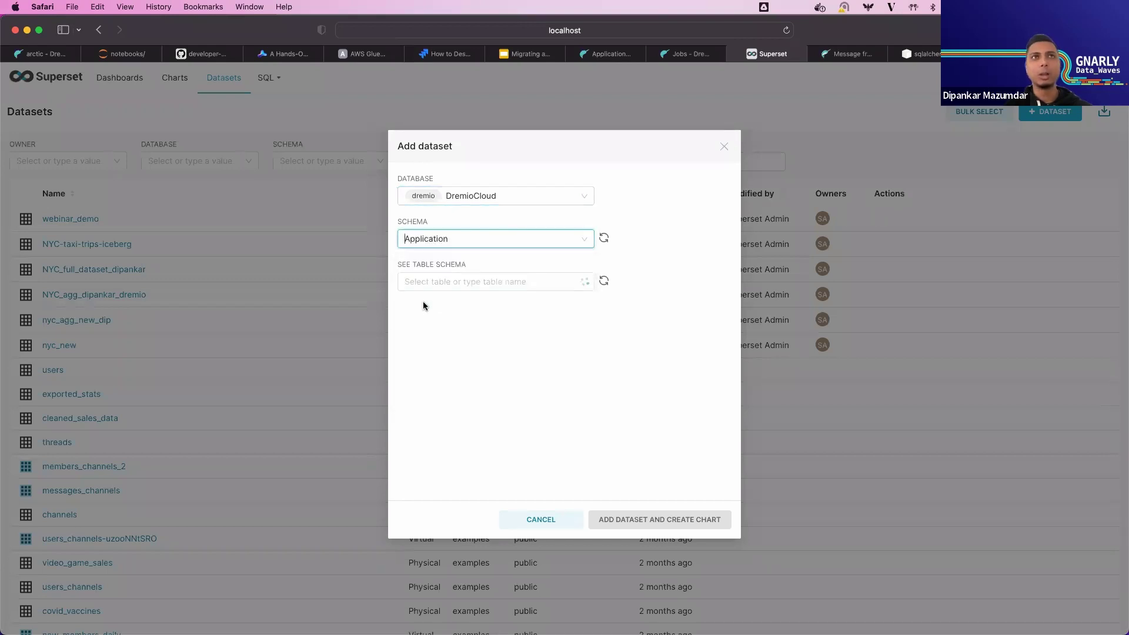
click(570, 283)
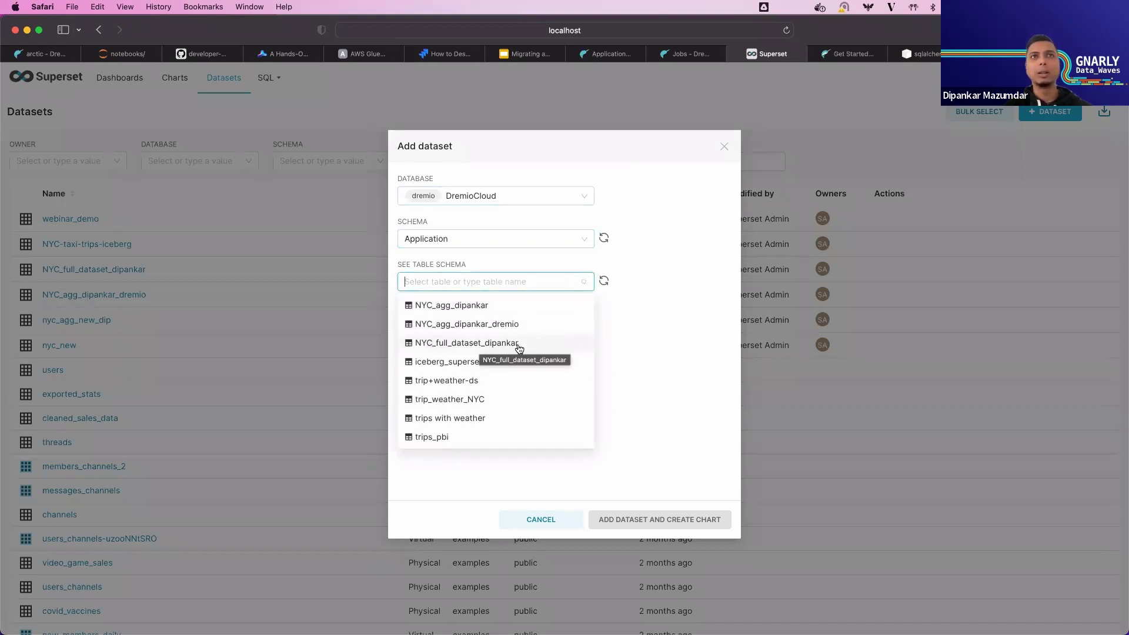
click(519, 344)
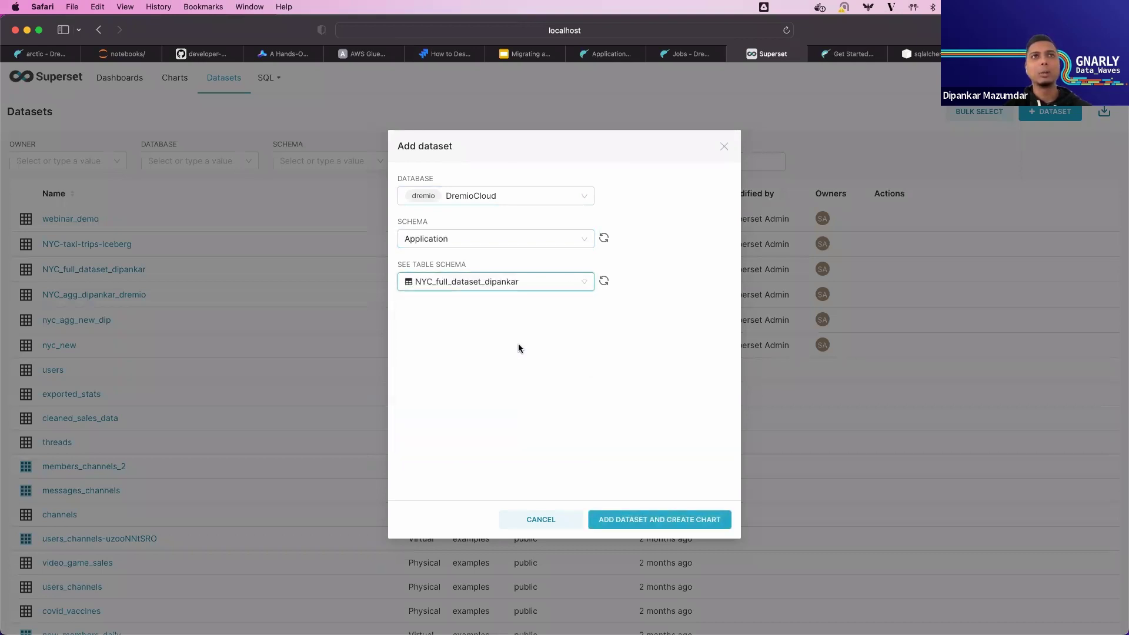
click(639, 522)
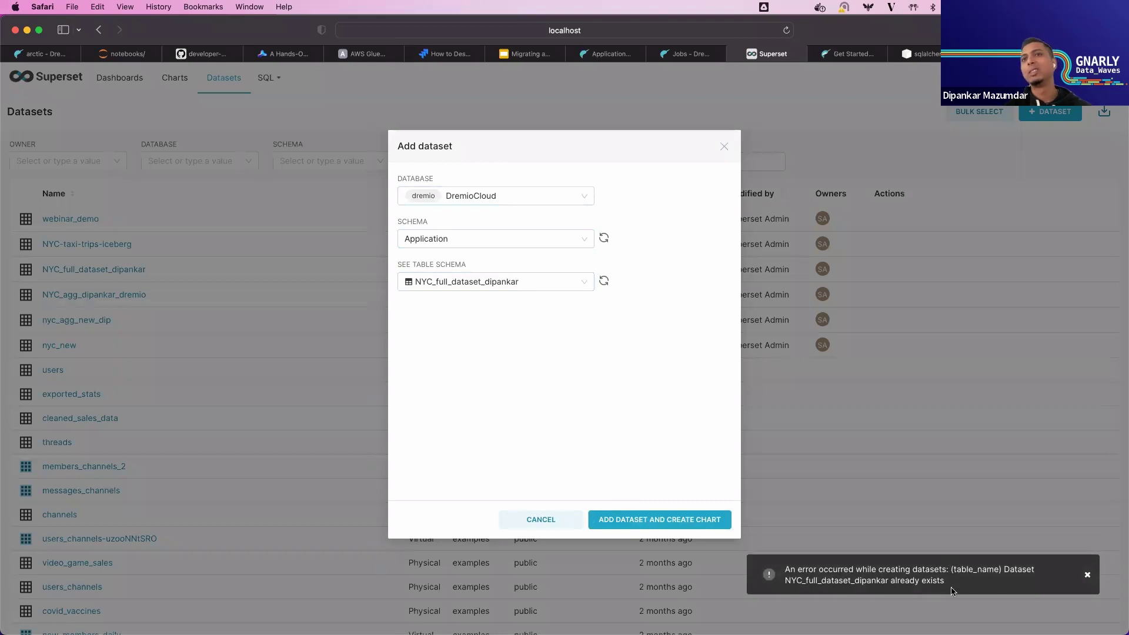
Step: Choose the webinar-demo view instead, add it as a dataset and create a chart
drag(946, 586, 795, 569)
click(573, 288)
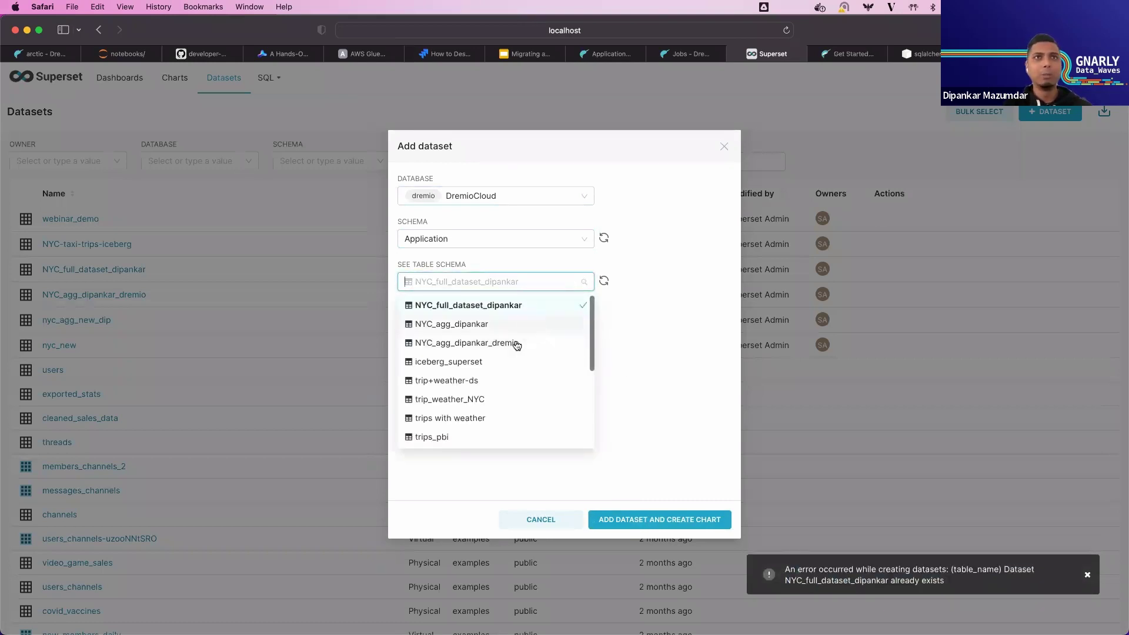
scroll(507, 401, down, 2)
click(476, 436)
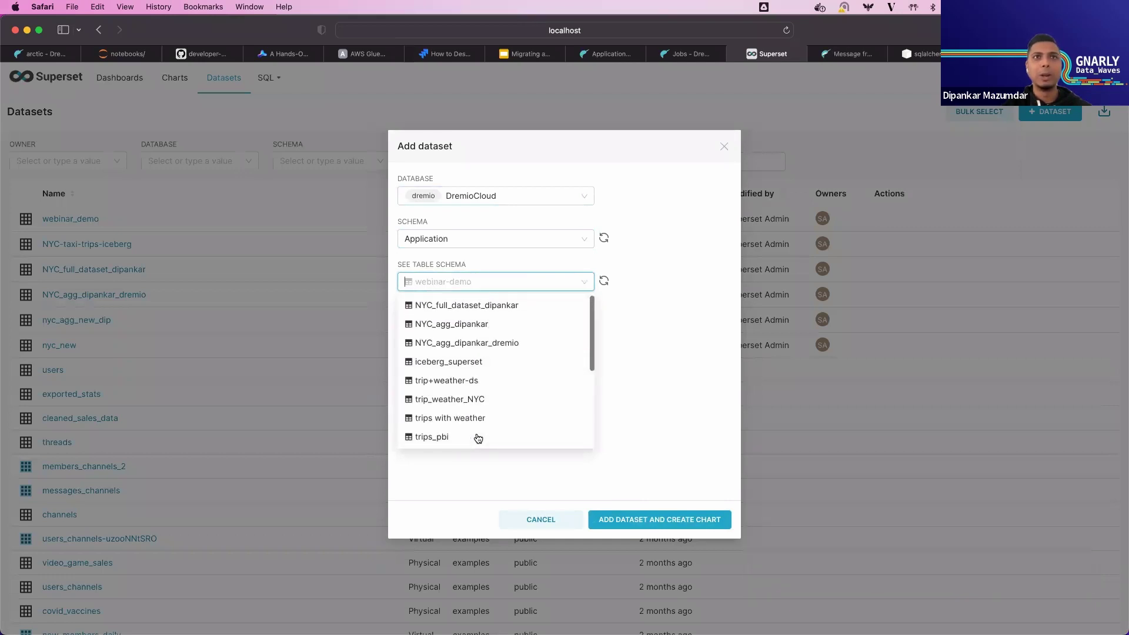
click(648, 525)
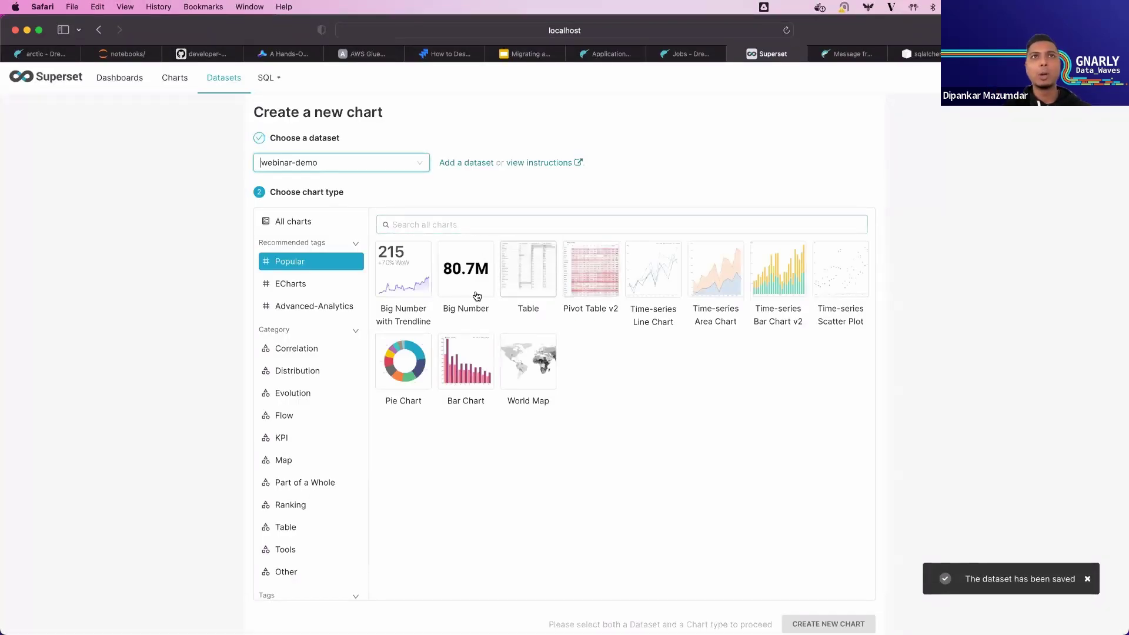
click(391, 166)
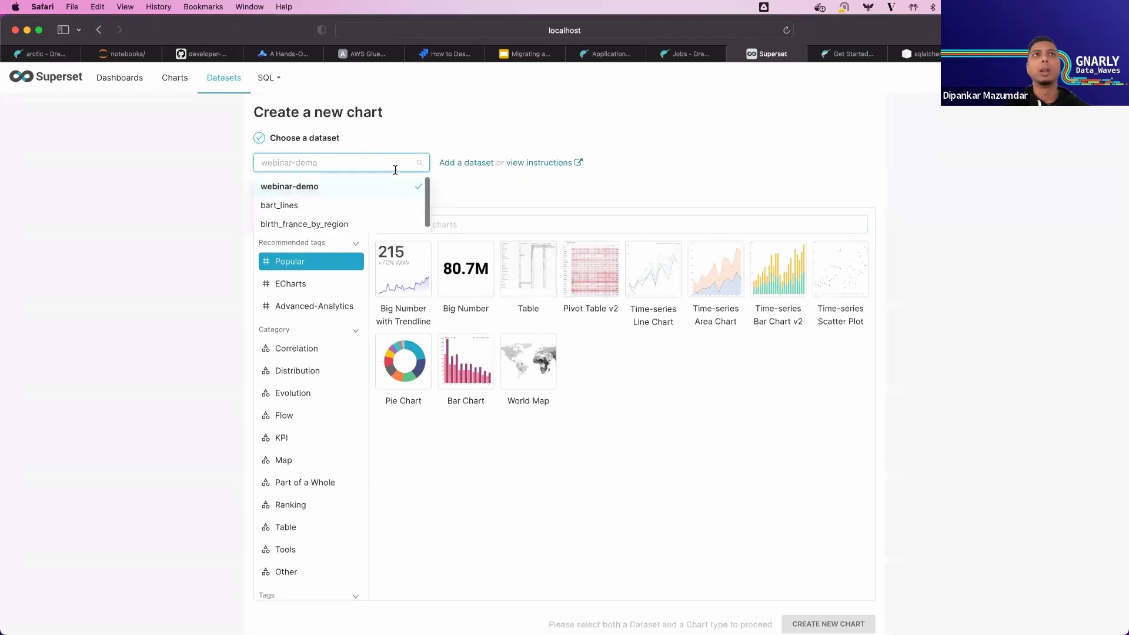
click(700, 164)
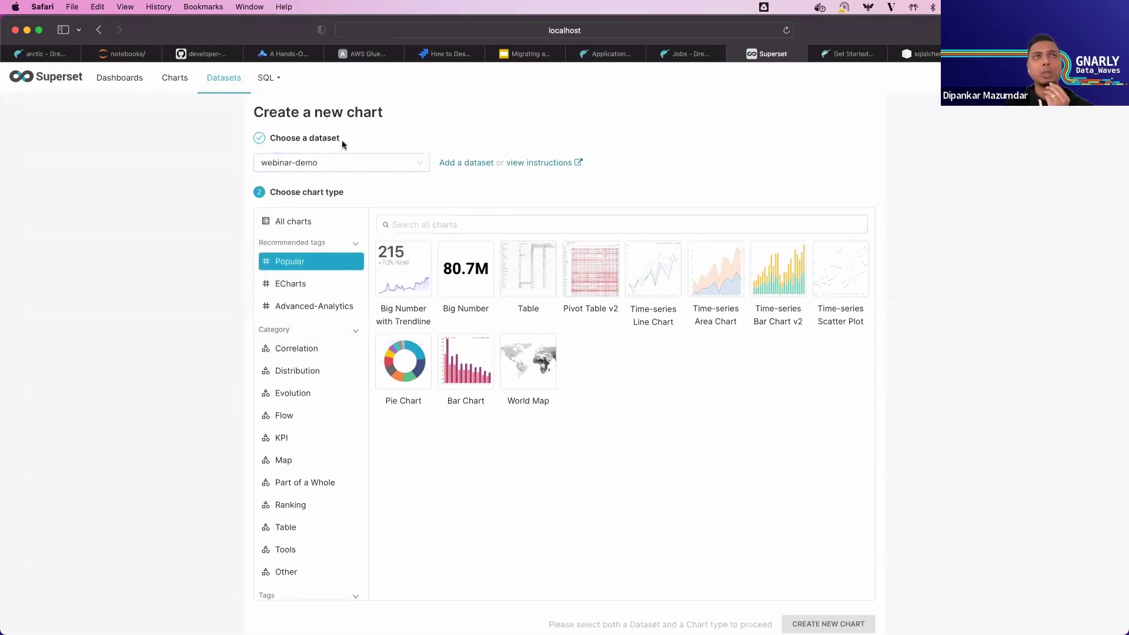
click(334, 162)
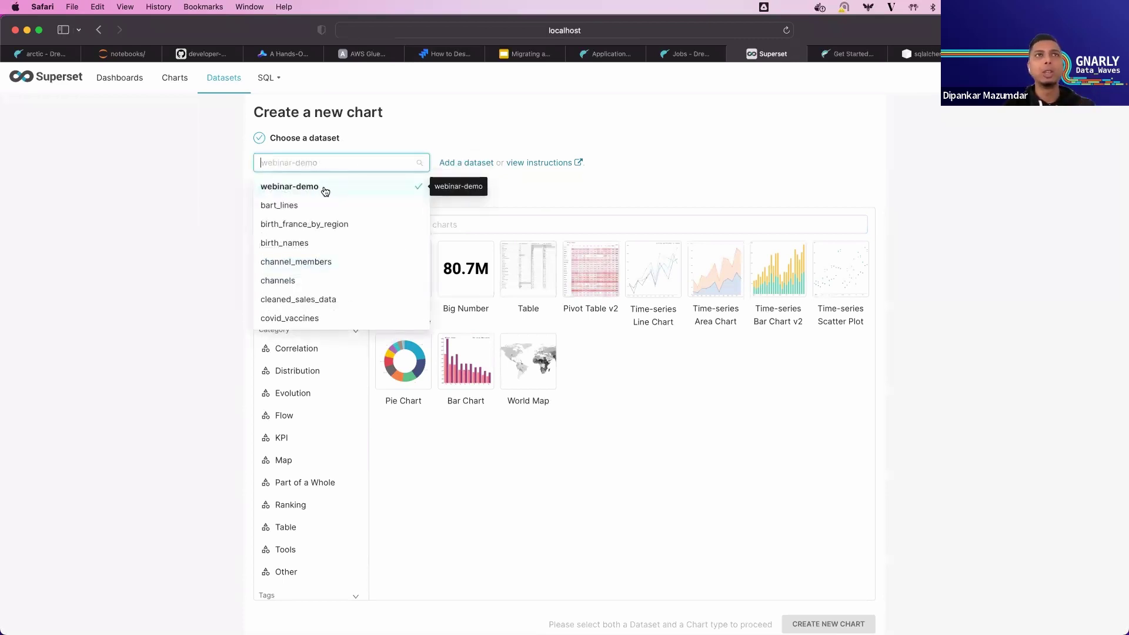
click(913, 164)
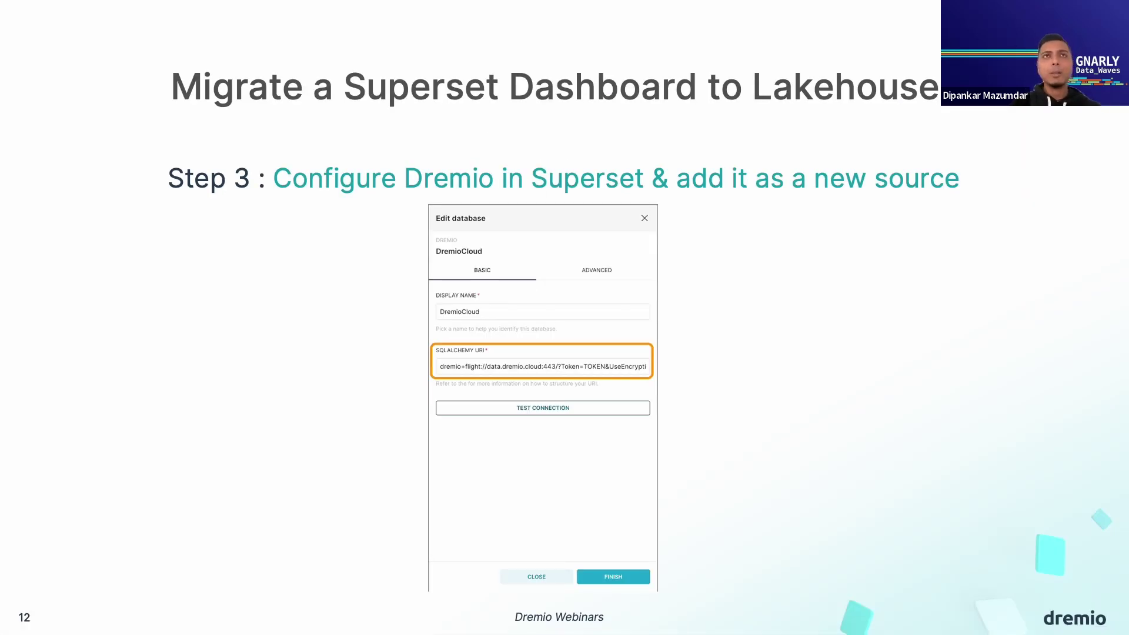
Step: Show the Step 4 slide on switching chart sources to Dremio Cloud, then return to Superset
key(Right)
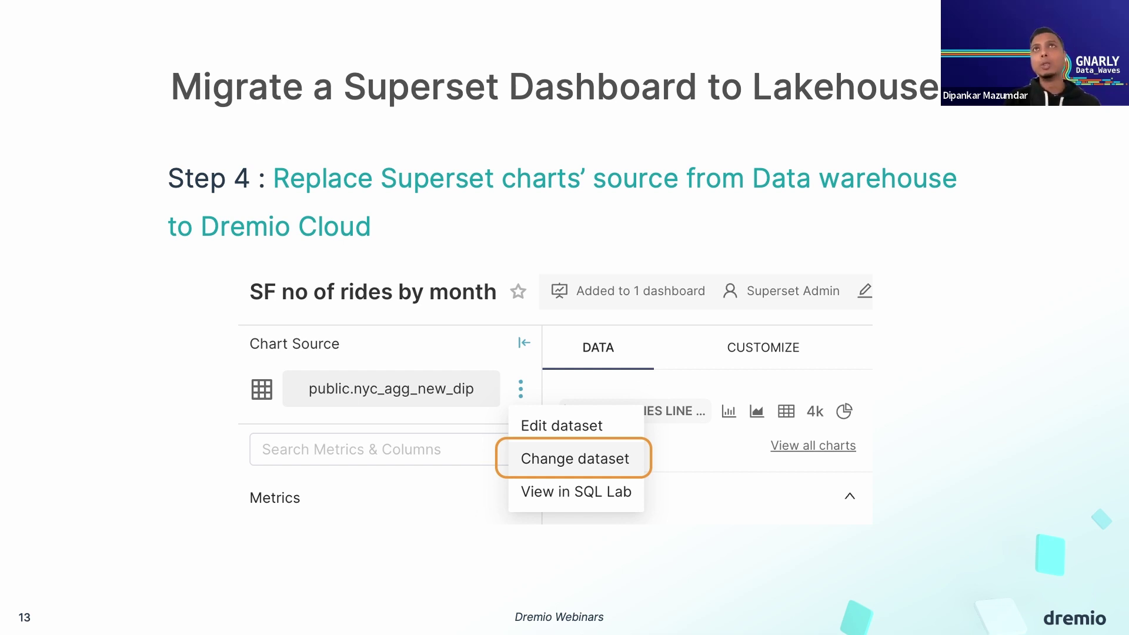
key(super+Tab)
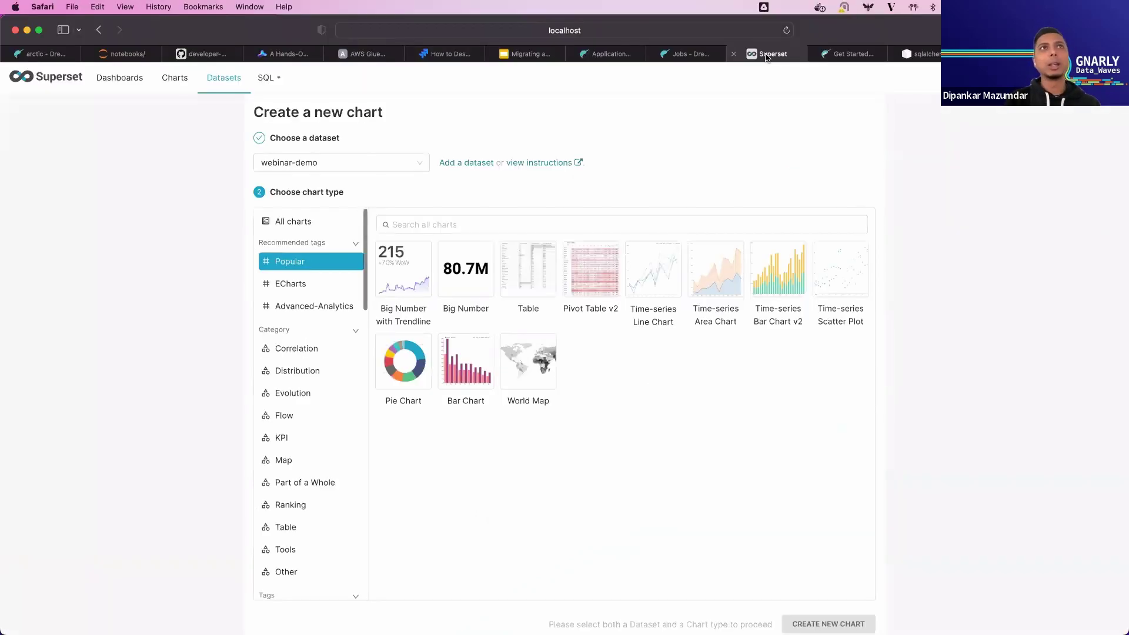
Step: Filter the chart list to the NYC_taxi_trips_analysis dashboard
click(174, 76)
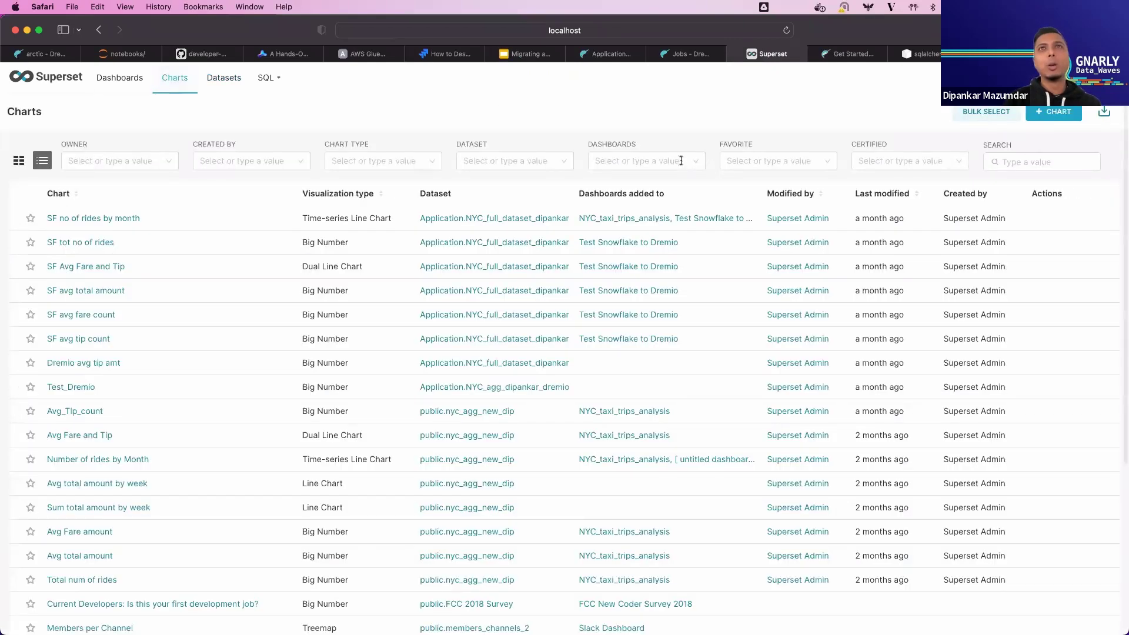
click(679, 163)
text(nyc)
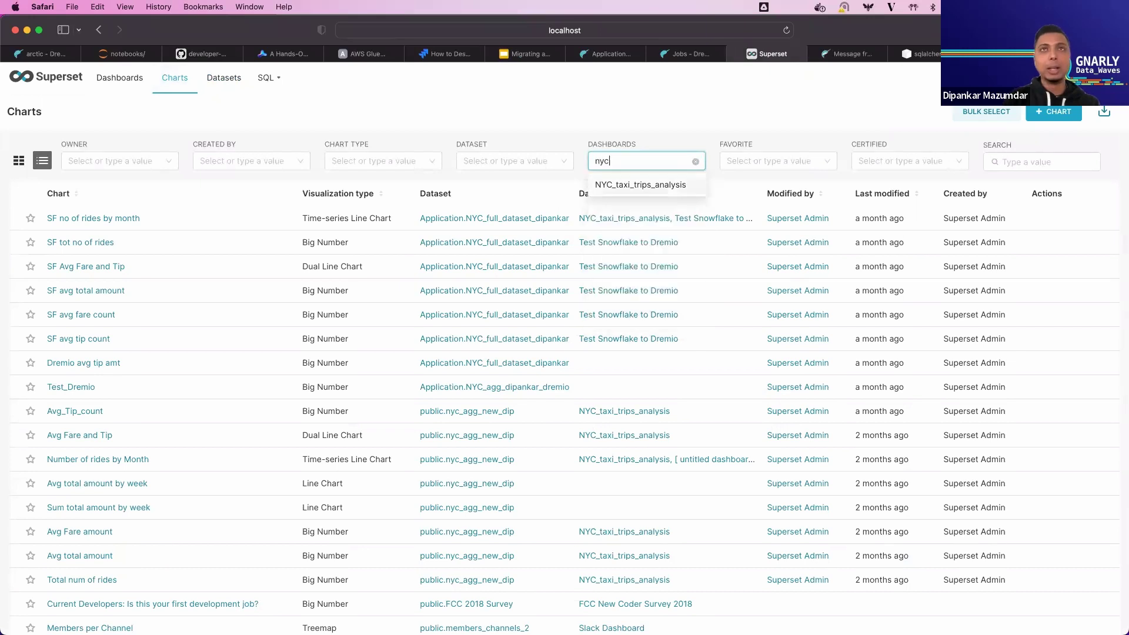
click(661, 183)
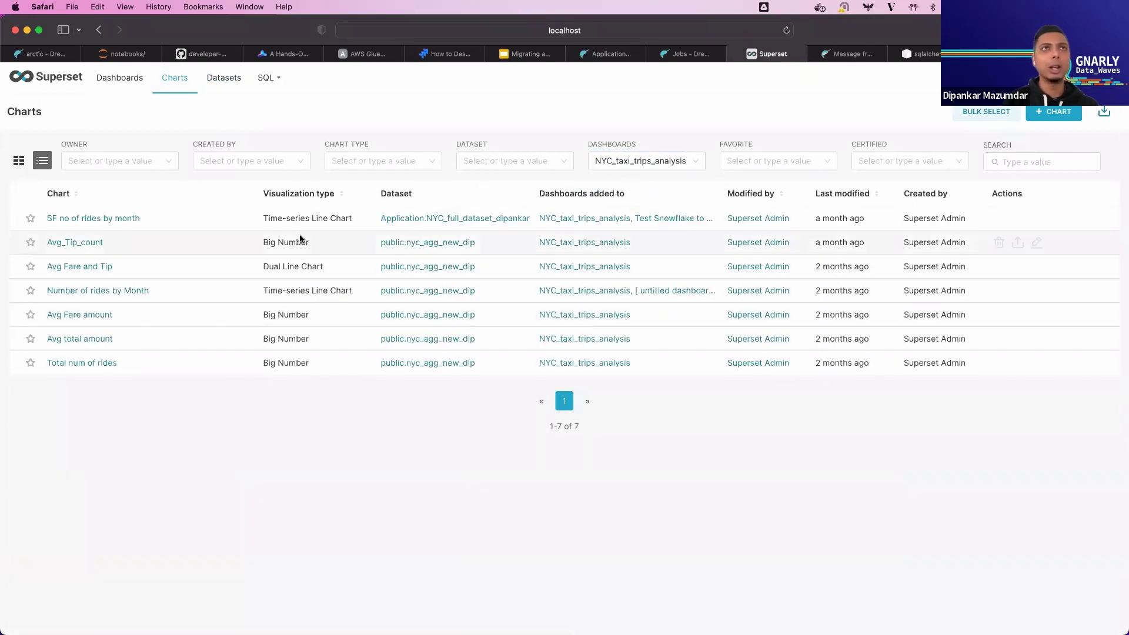
Step: Open the SF no of rides by month chart, go back, then open Avg Fare and Tip
click(126, 219)
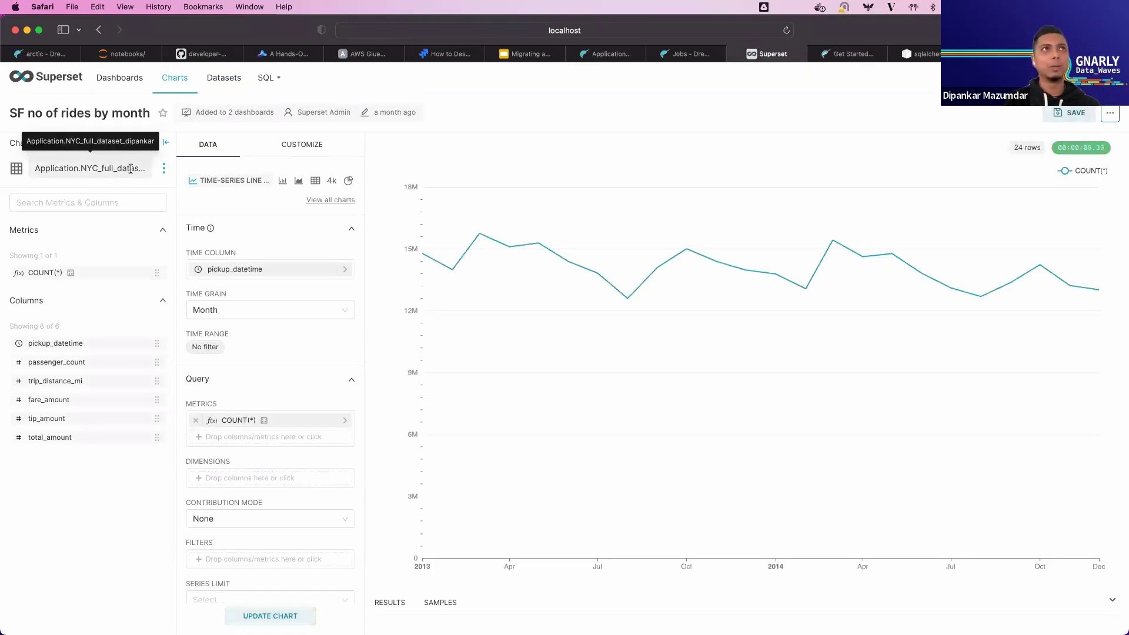
click(164, 169)
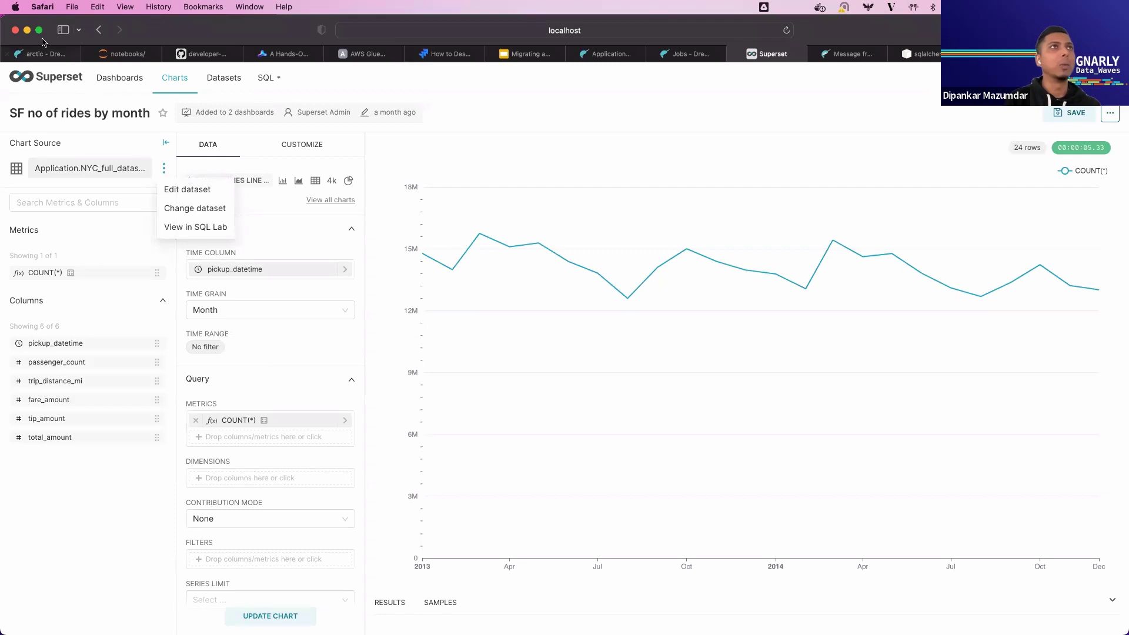
click(99, 30)
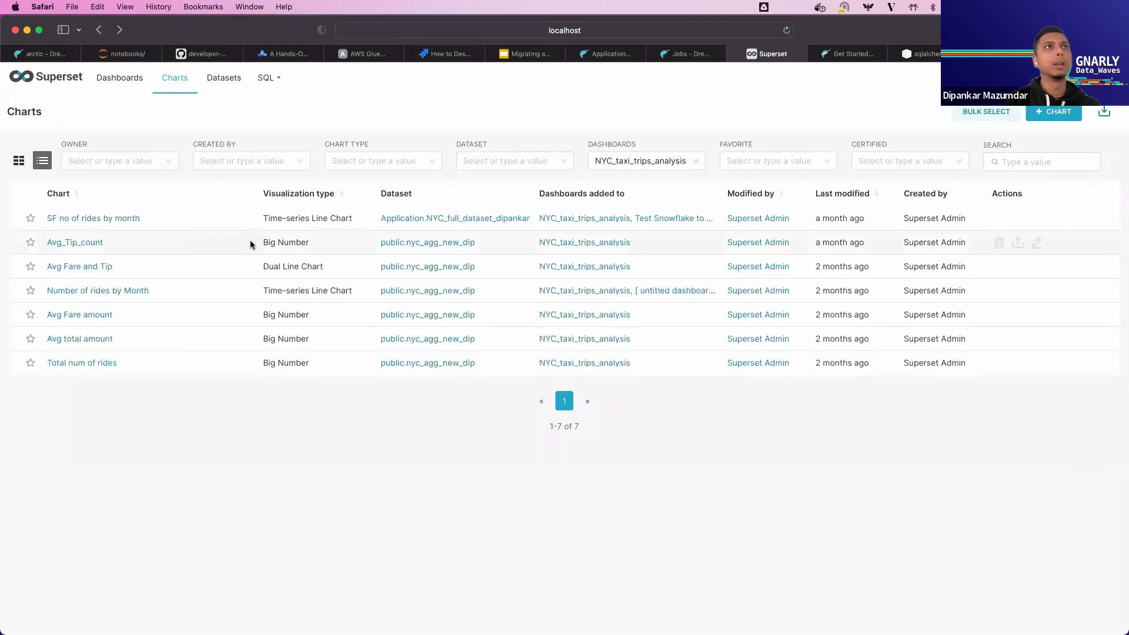
click(99, 266)
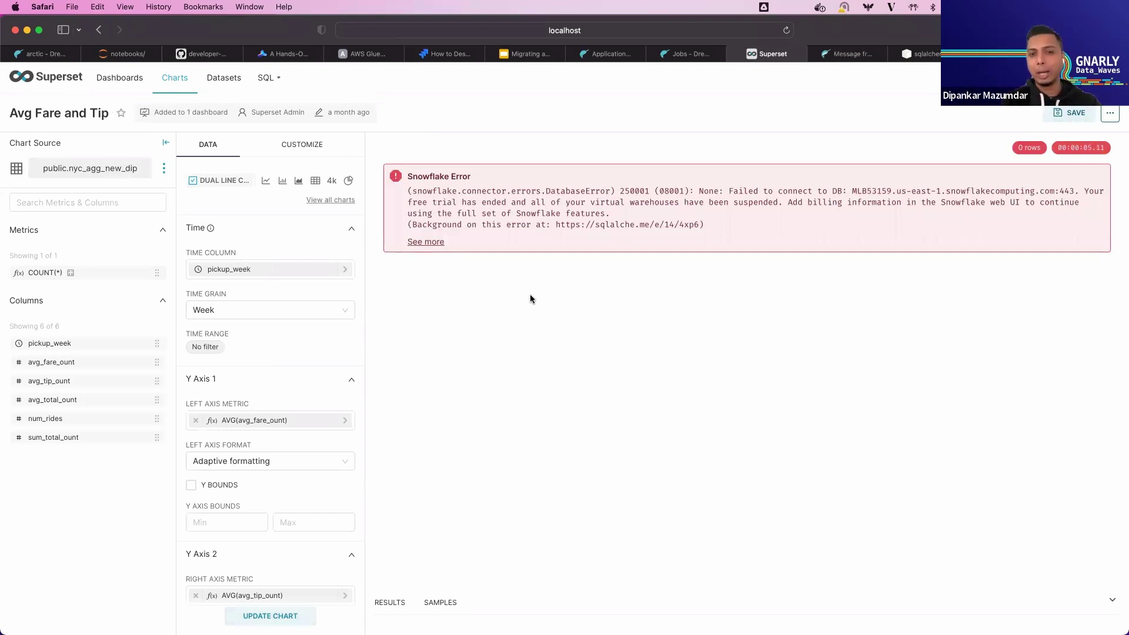
Step: Change Avg Fare and Tip's dataset to NYC_full_dataset_dipankar and confirm the may-break warning
click(164, 168)
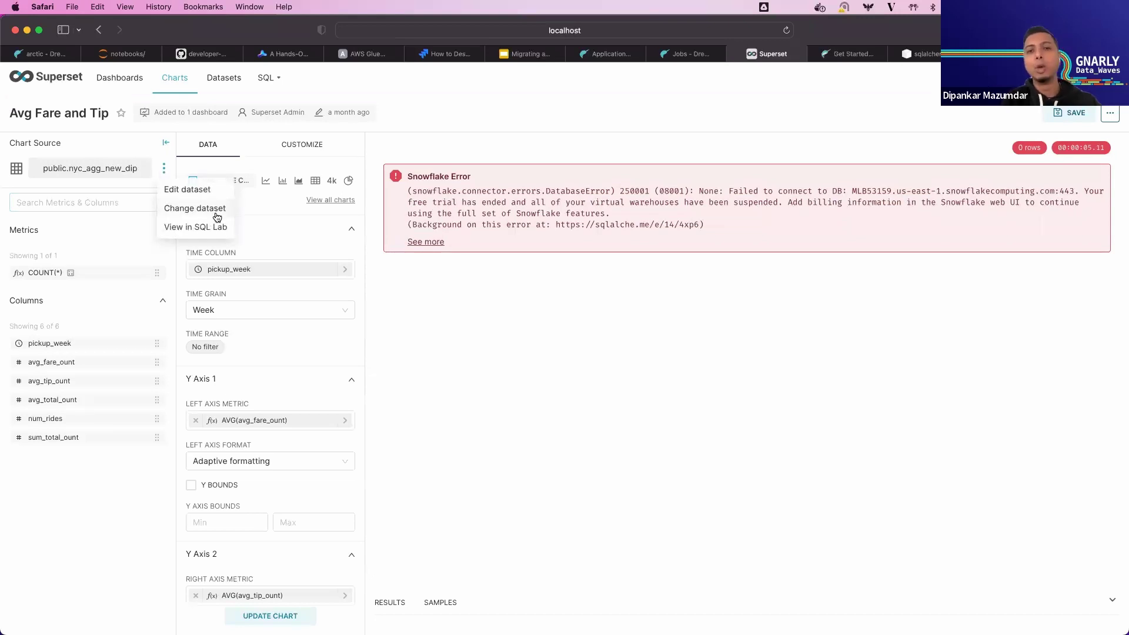
click(202, 210)
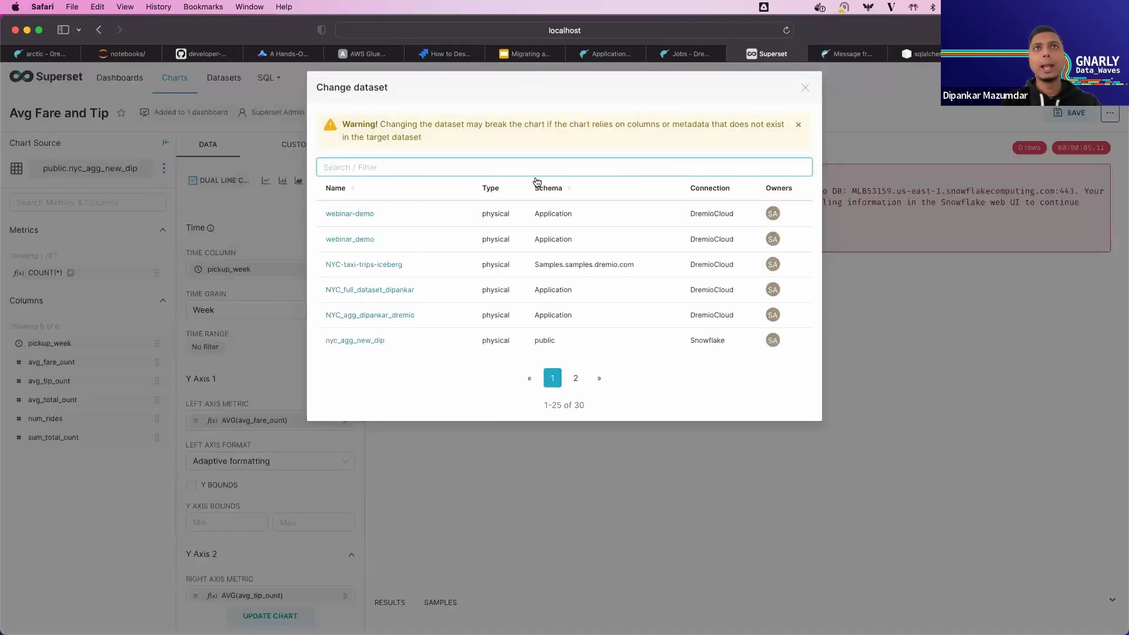
scroll(503, 273, down, 1)
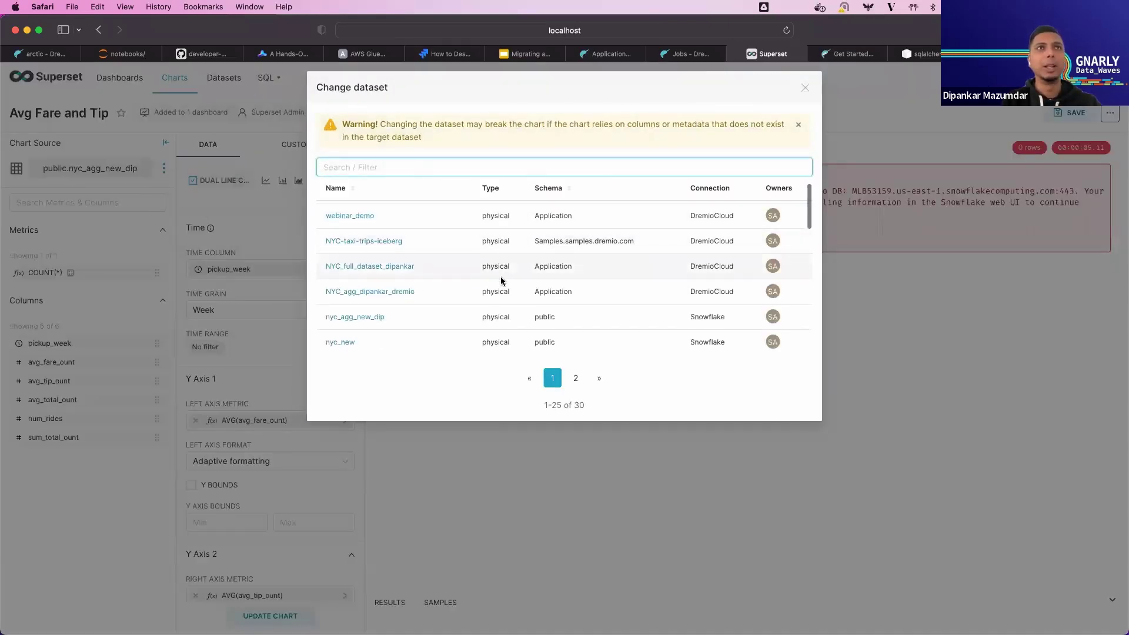
click(364, 269)
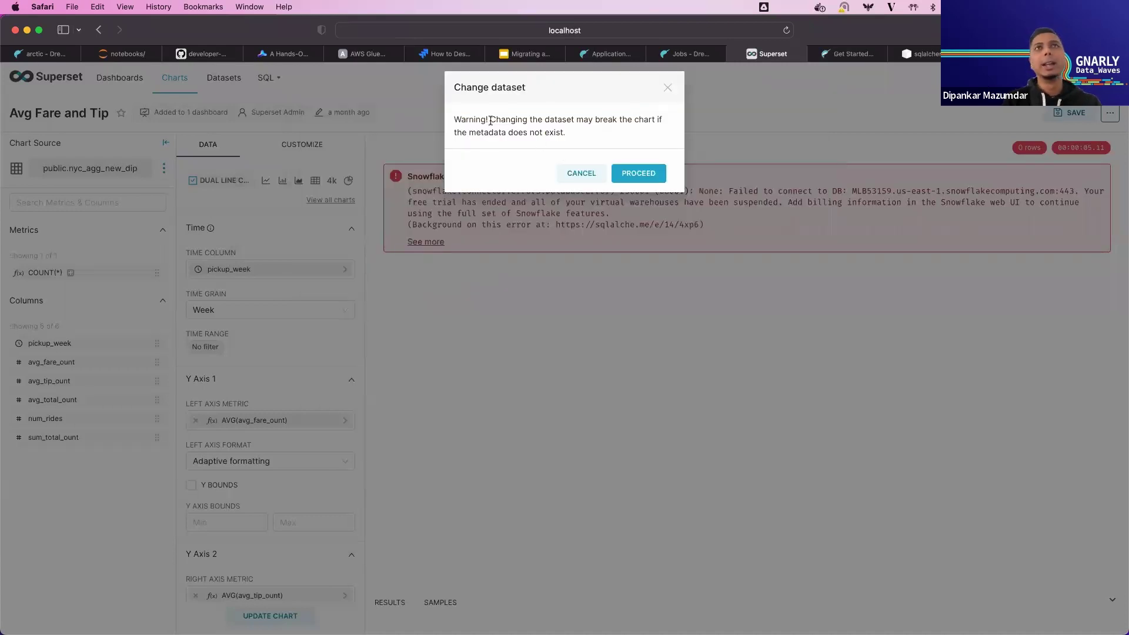
drag(577, 119, 634, 133)
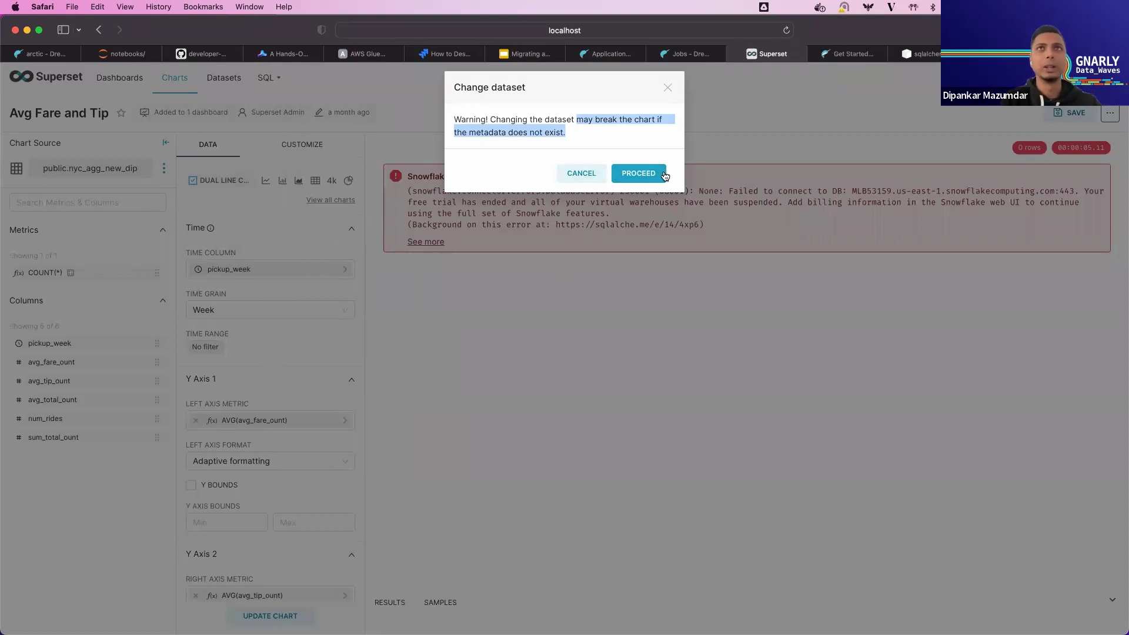
click(624, 176)
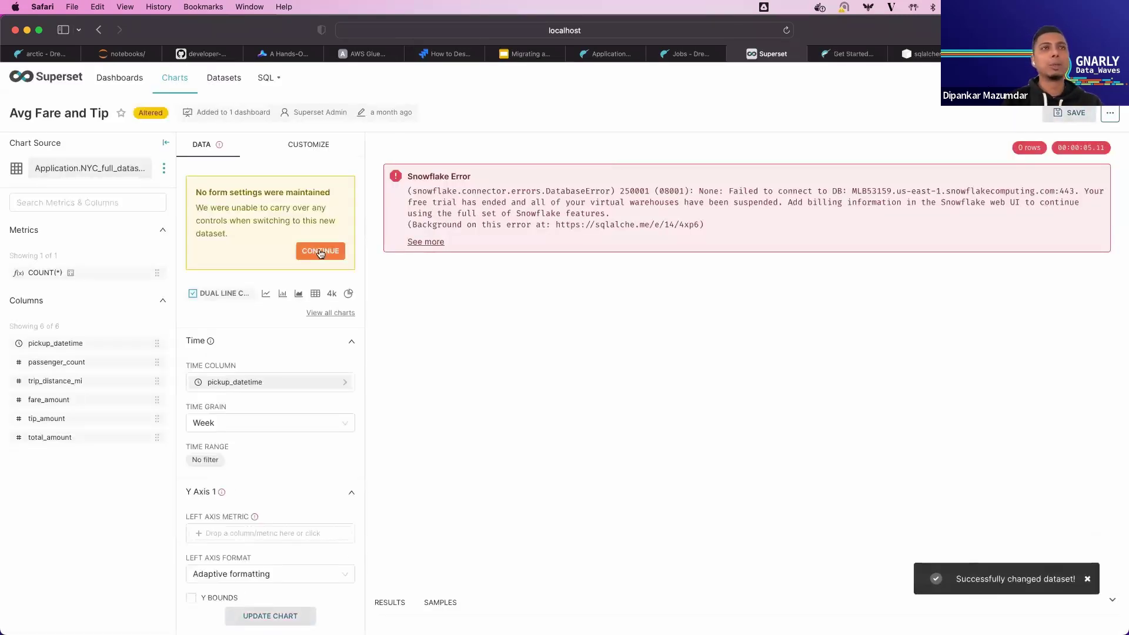
Step: Dismiss the lost-settings notice and glance at the same dataset in Dremio
click(321, 250)
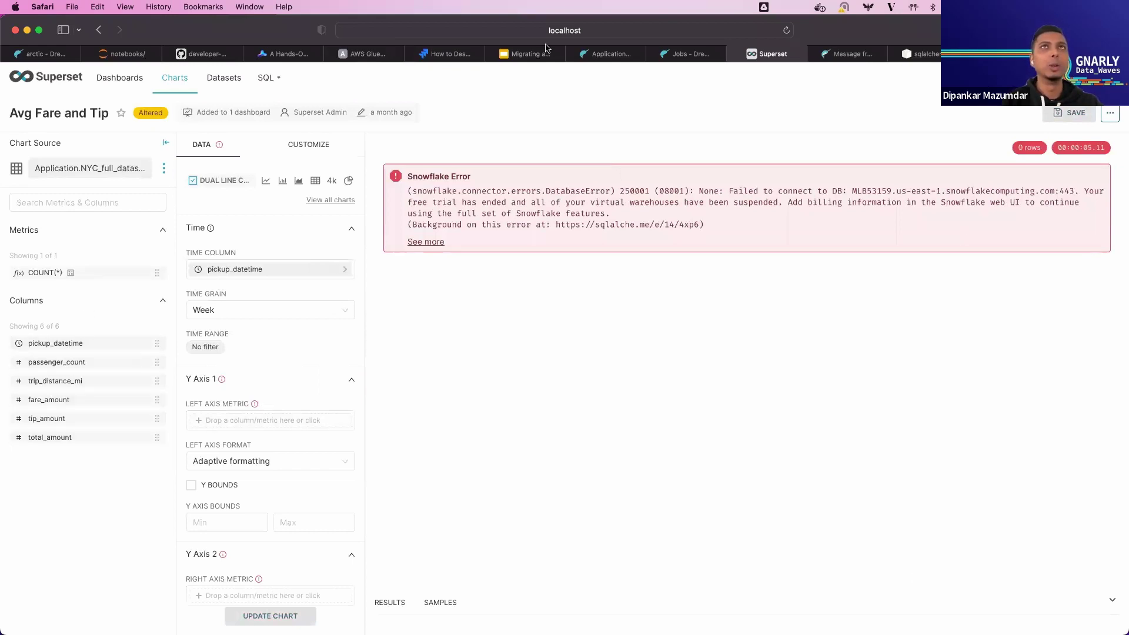
click(609, 54)
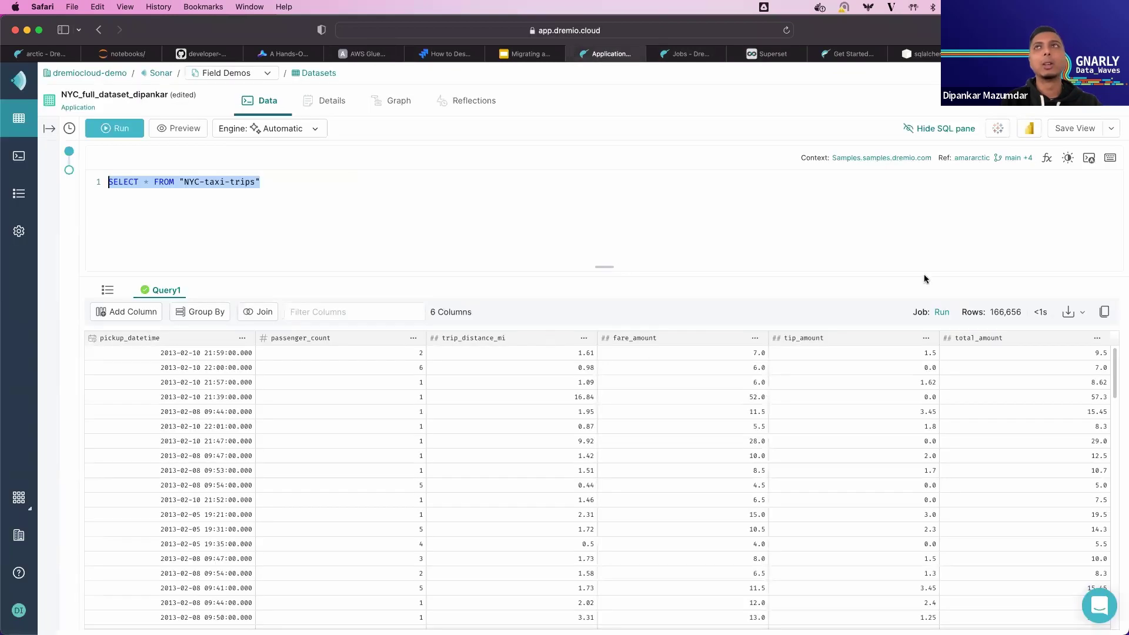
click(770, 54)
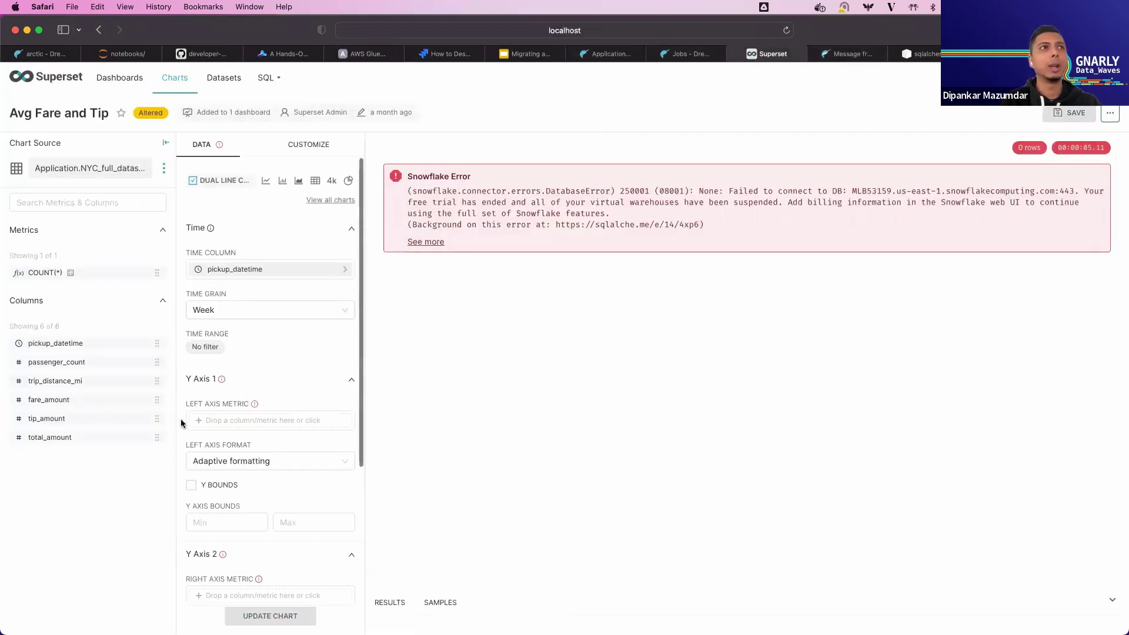
Step: Add AVG(fare_amount) as the Left Axis Metric
click(298, 420)
click(461, 374)
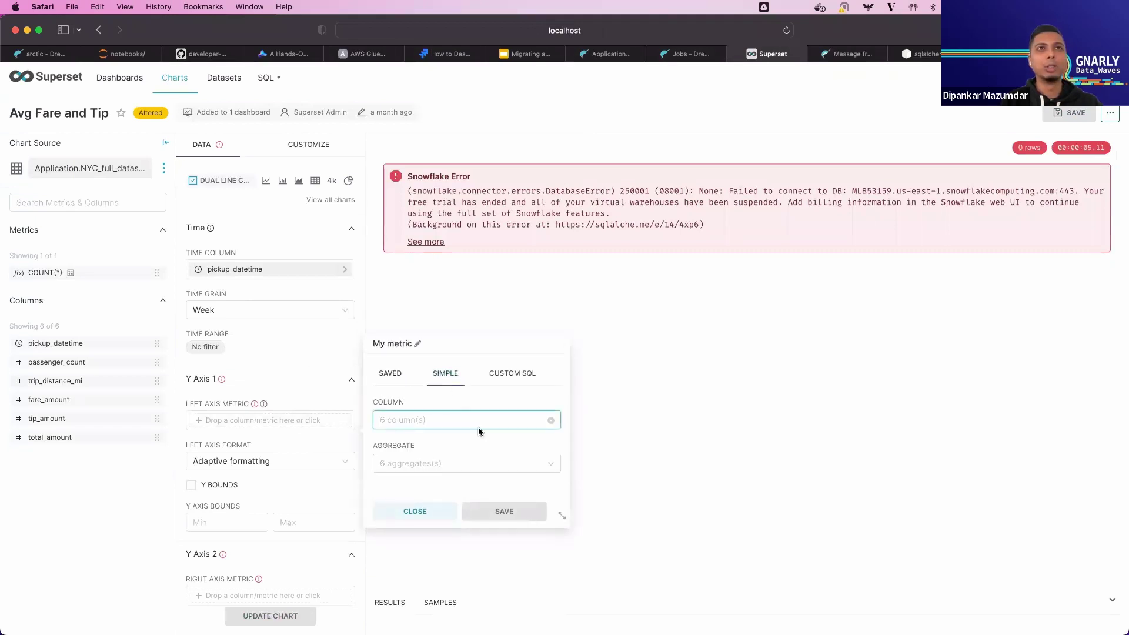
click(503, 418)
click(443, 510)
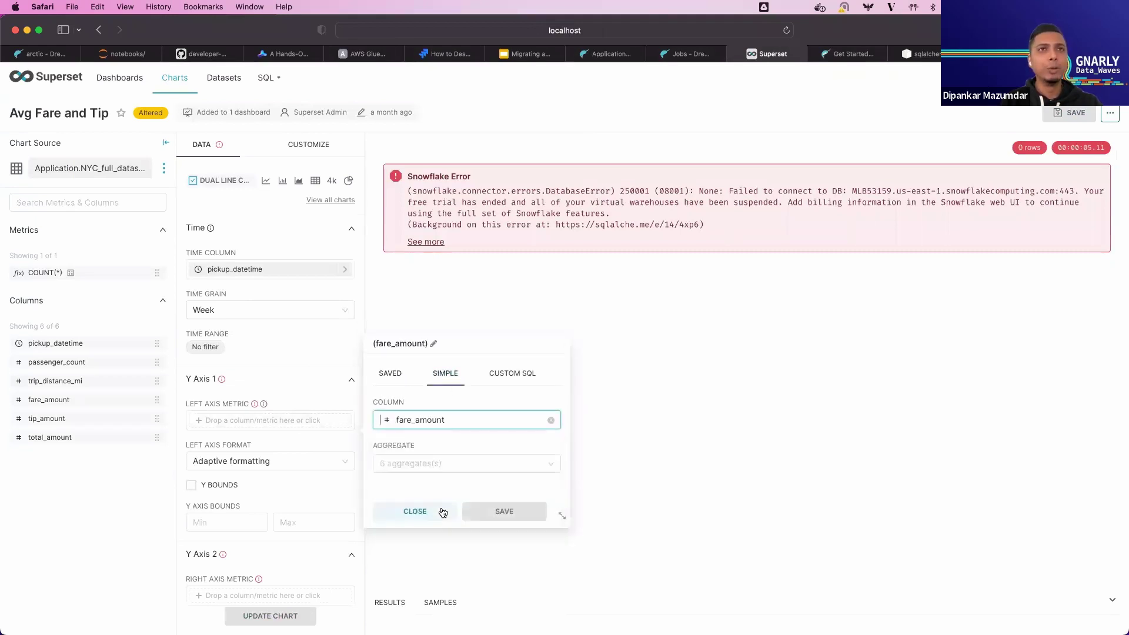
click(502, 464)
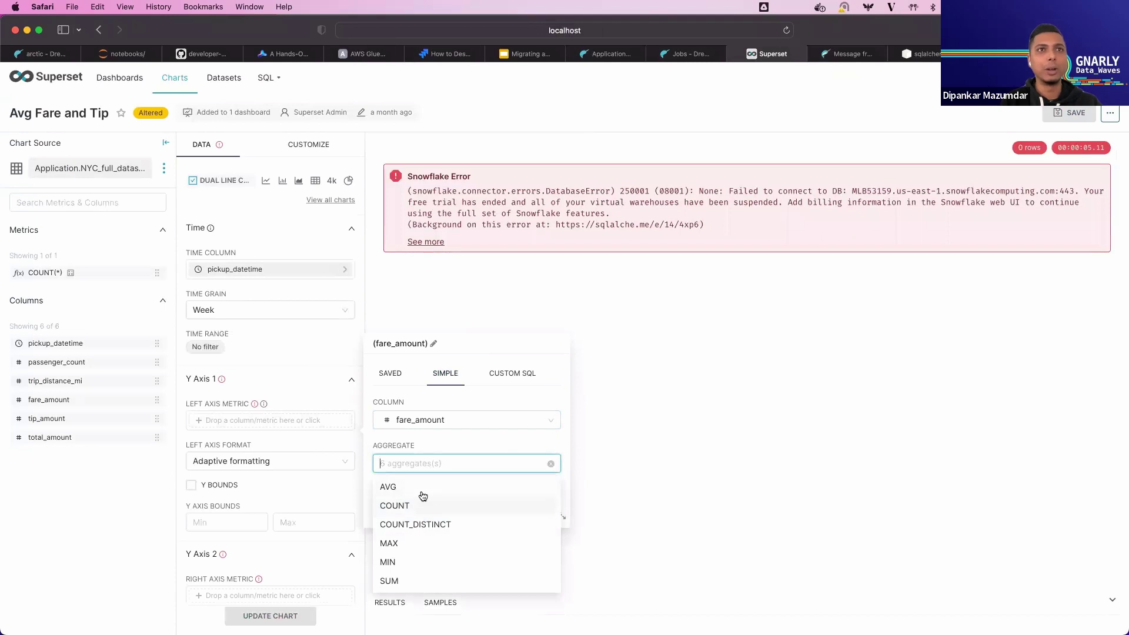
click(421, 490)
click(513, 513)
Step: Add AVG(tip_amount) as the Right Axis Metric
scroll(288, 512, down, 3)
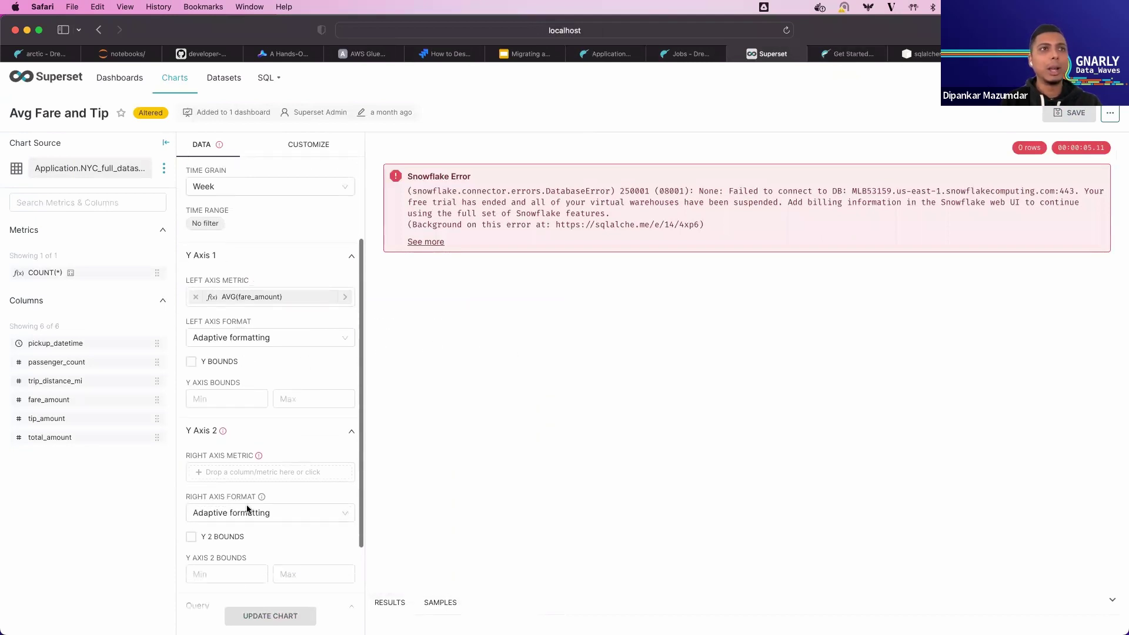
click(305, 472)
click(445, 334)
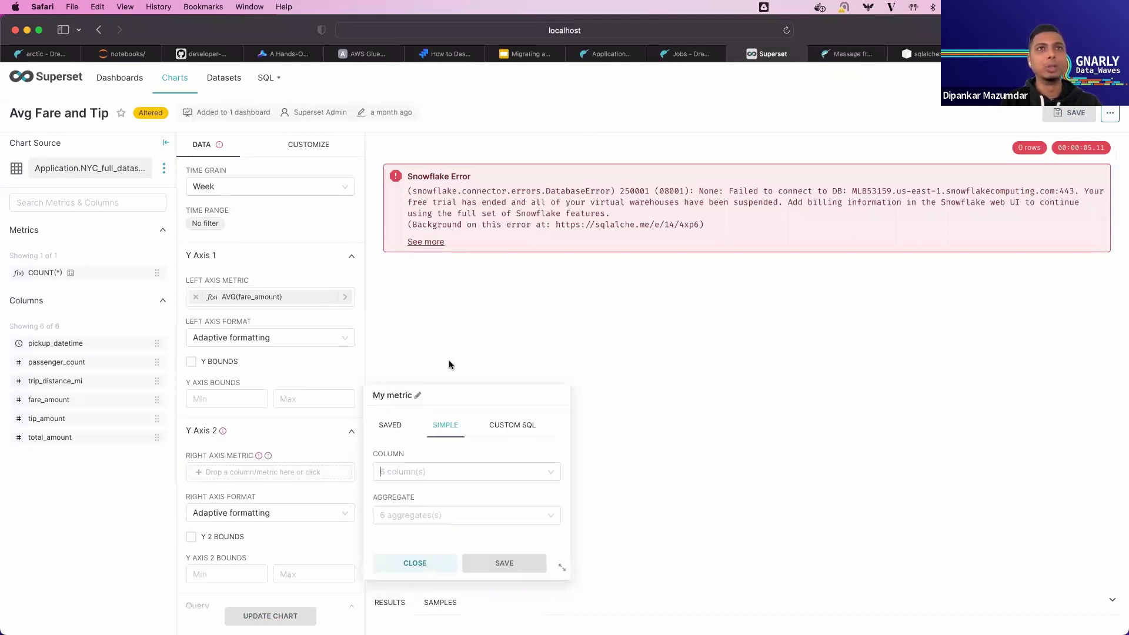
click(441, 472)
click(418, 575)
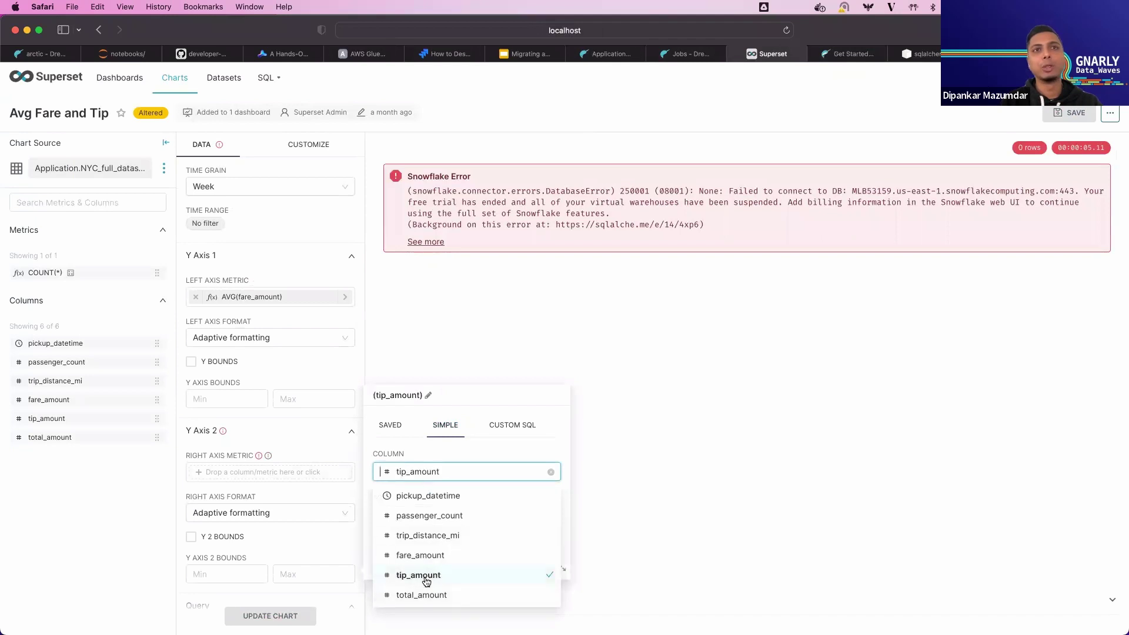
click(473, 514)
click(403, 398)
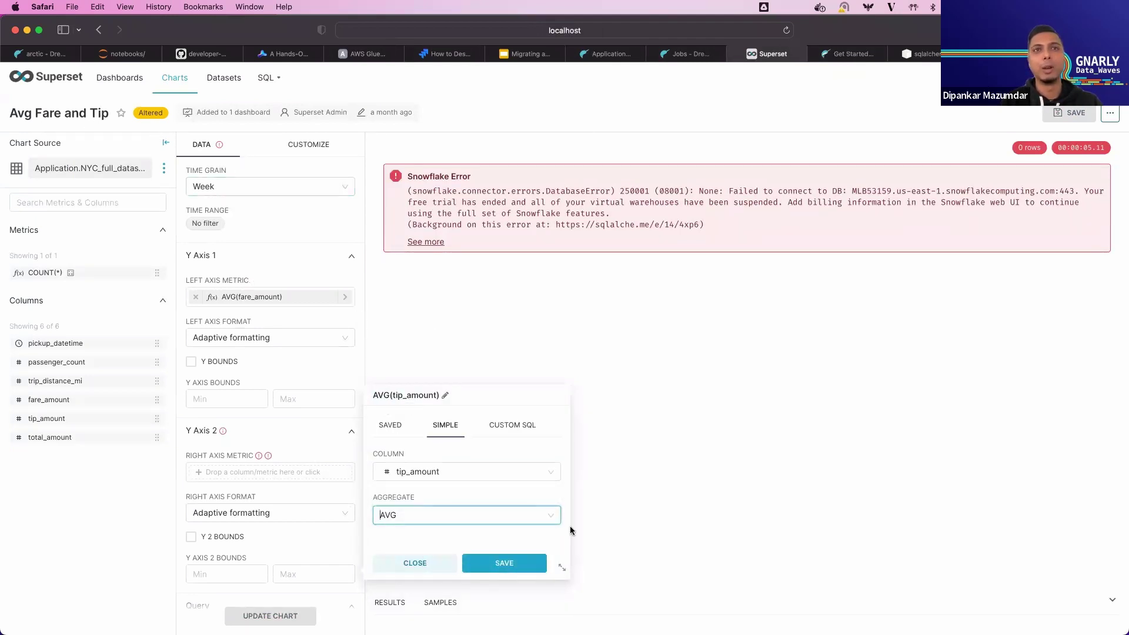
click(502, 562)
scroll(330, 529, down, 3)
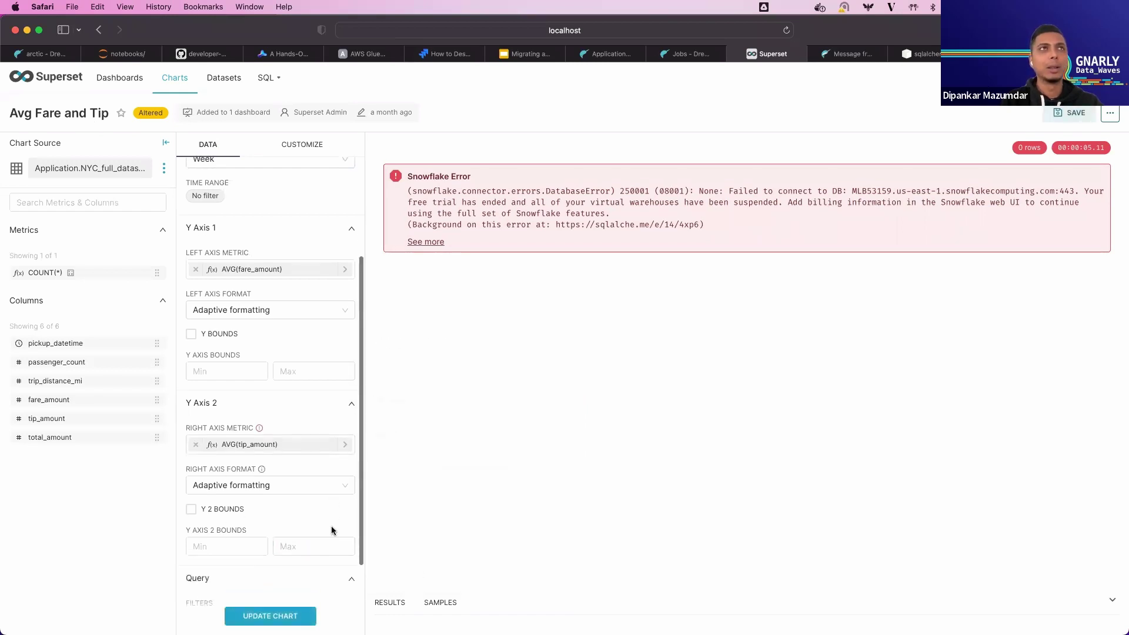
Step: Rerun the chart so the fare and tip lines render from Dremio, then go to the Charts list
click(274, 617)
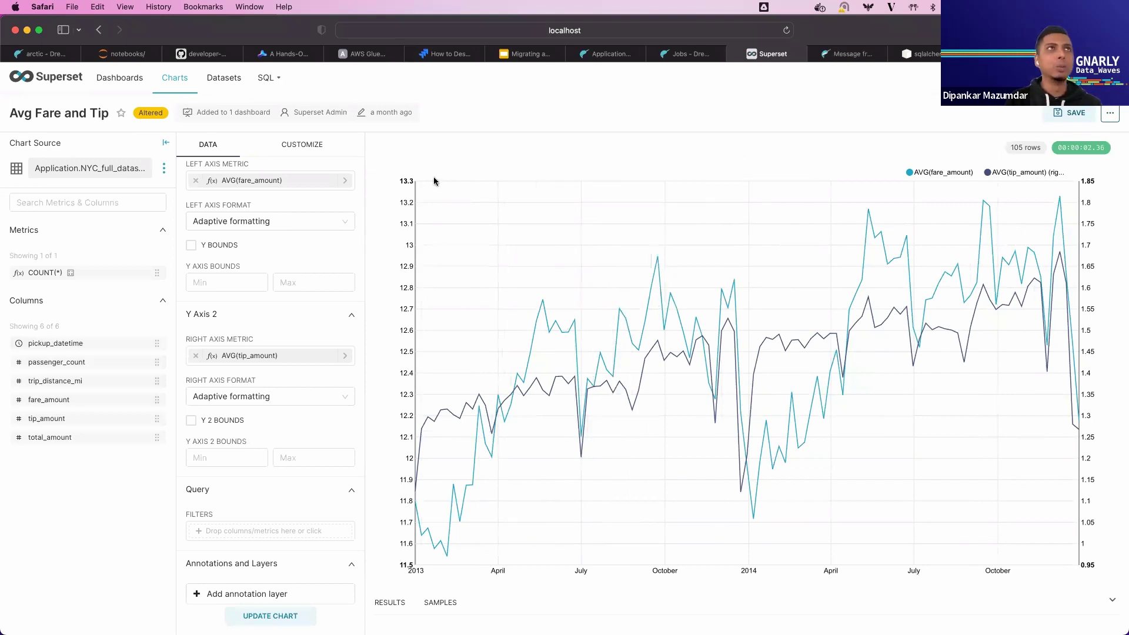
click(164, 168)
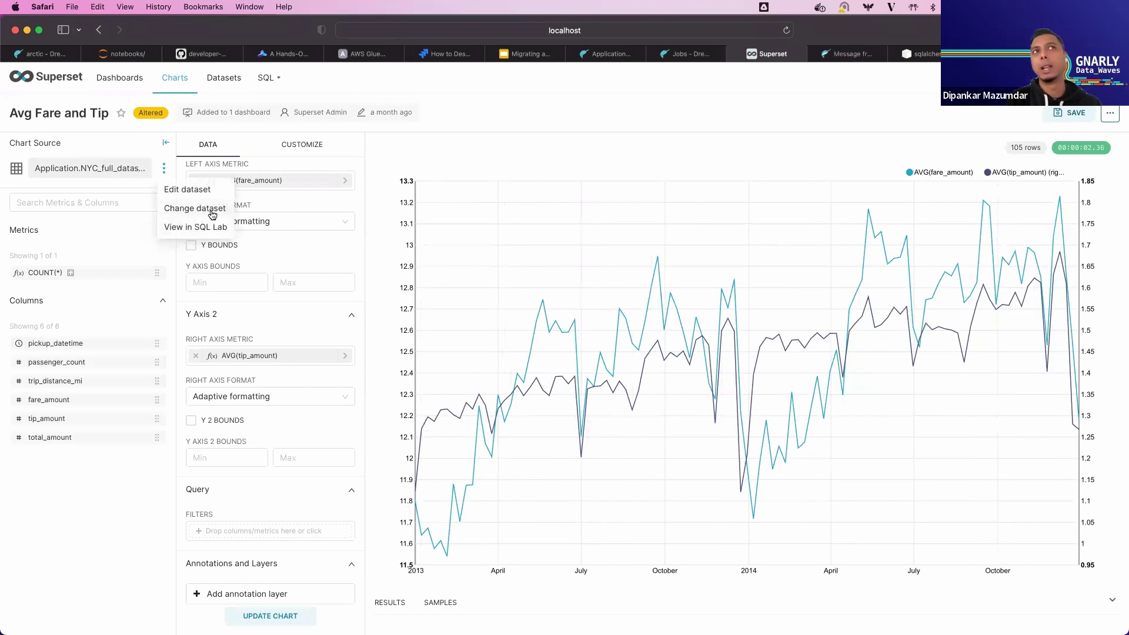
click(419, 148)
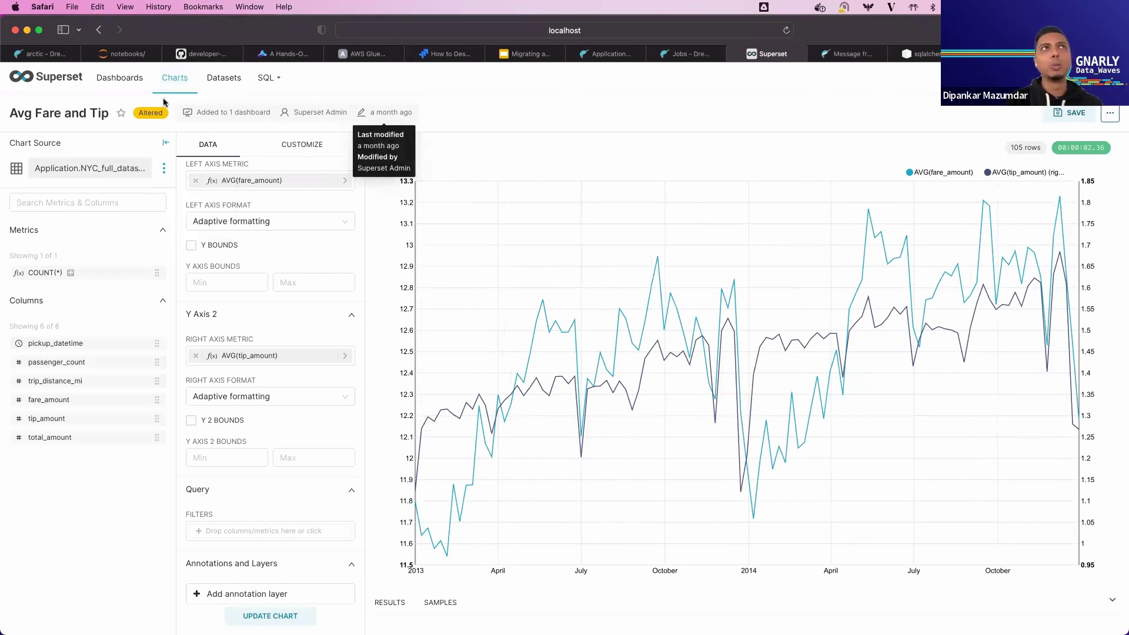
click(185, 75)
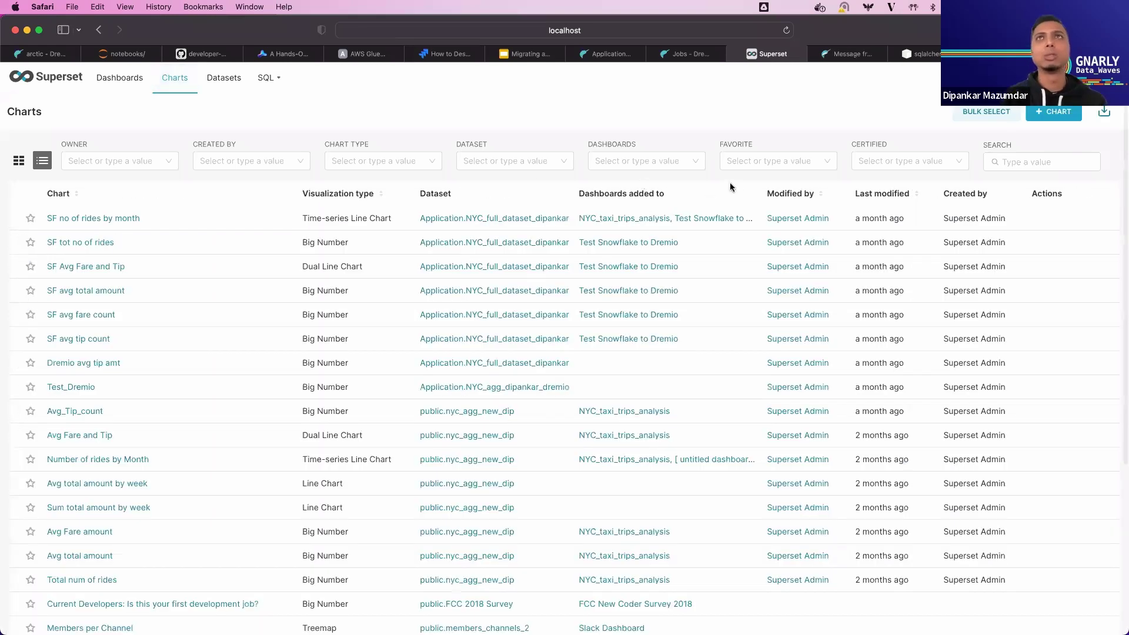
Step: Filter charts by the Test Snowflake to Dremio dashboard, then go to the Dashboards list
click(655, 165)
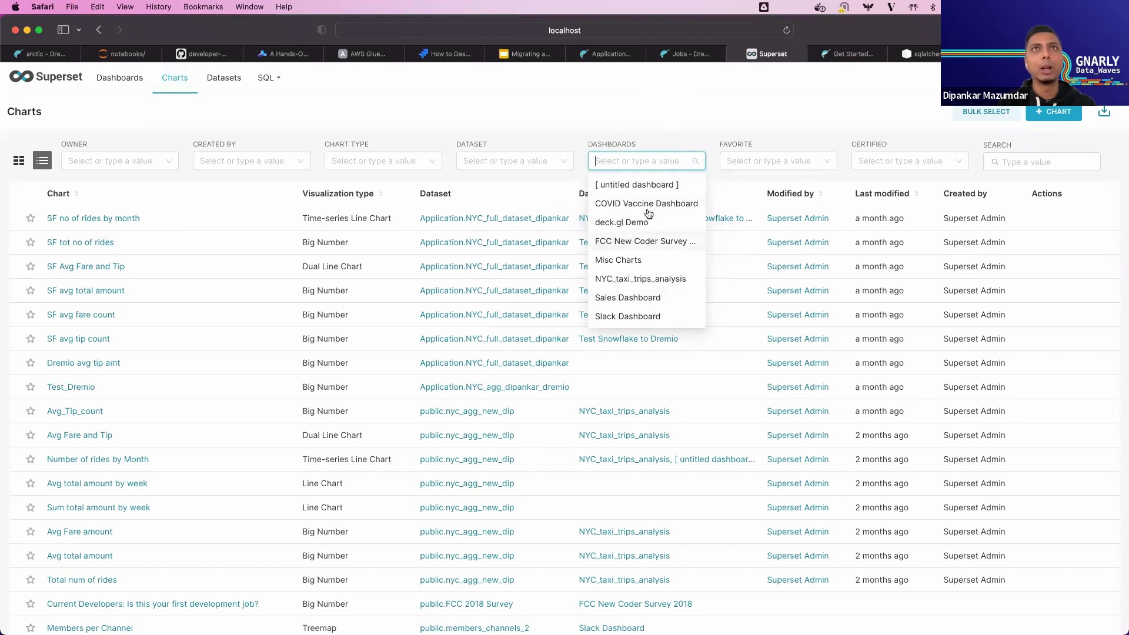
text(sno)
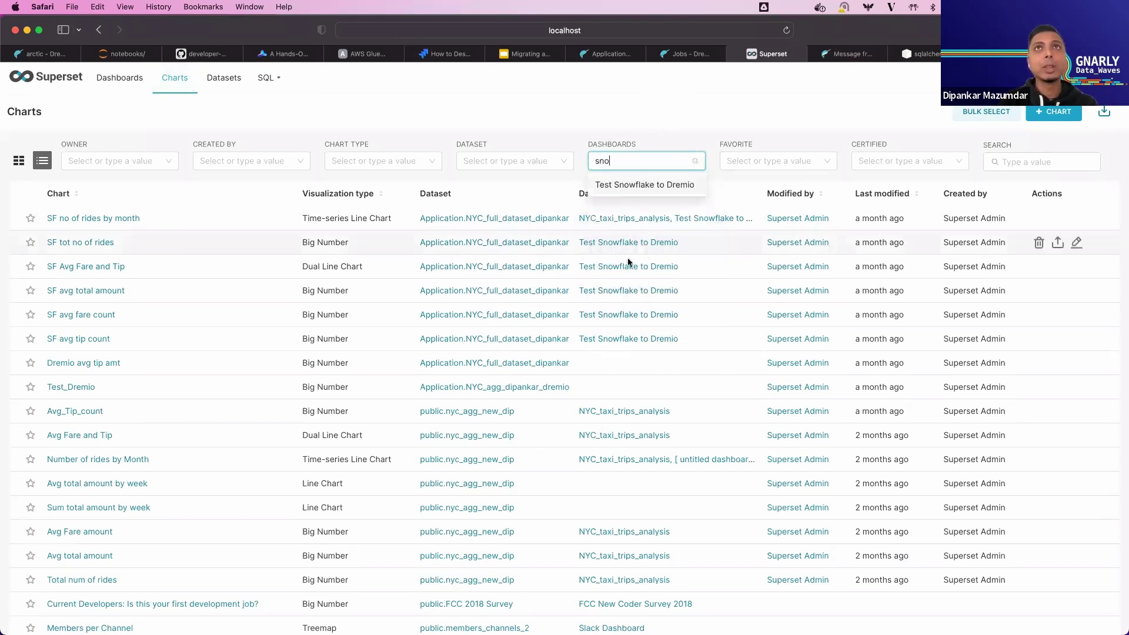
key(Return)
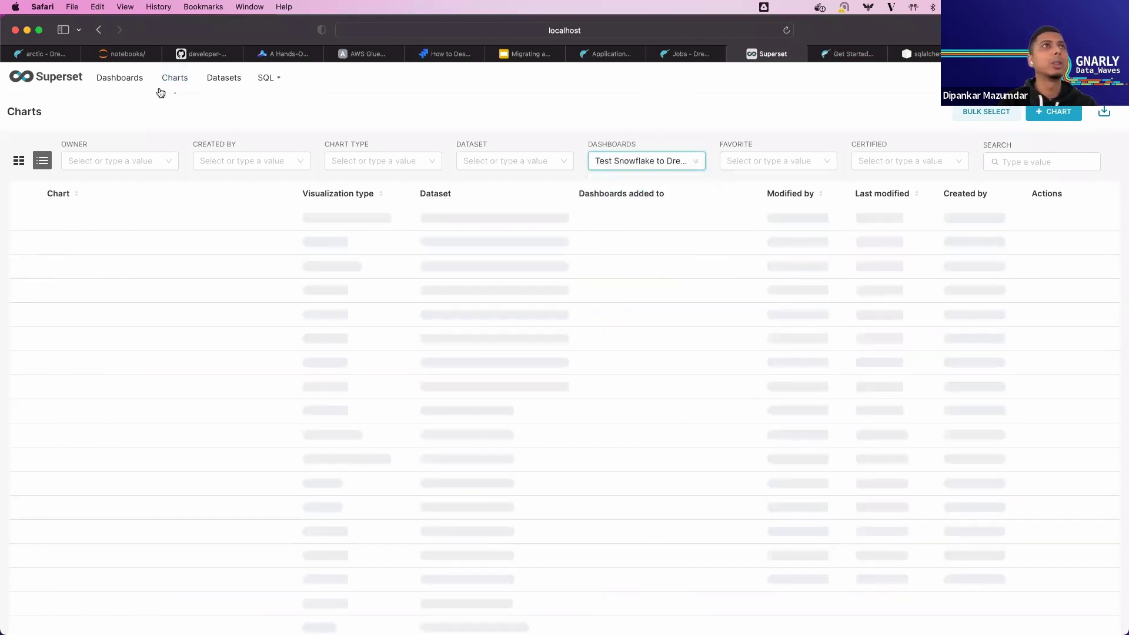
click(120, 77)
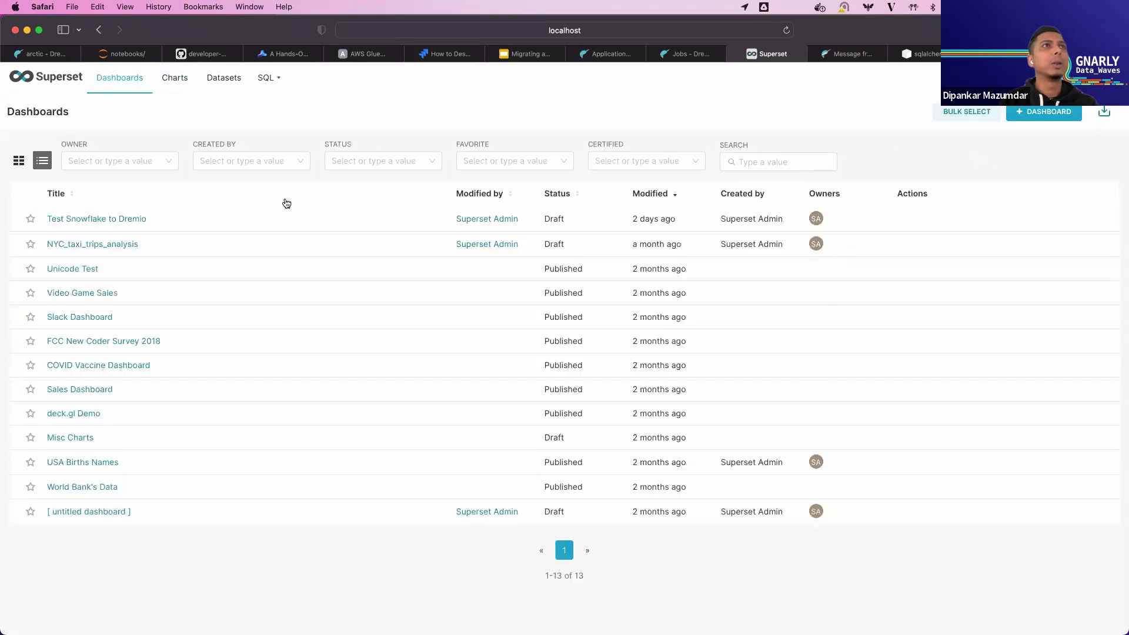
Step: Open the Test Snowflake to Dremio dashboard and review its pick date filter options
click(130, 219)
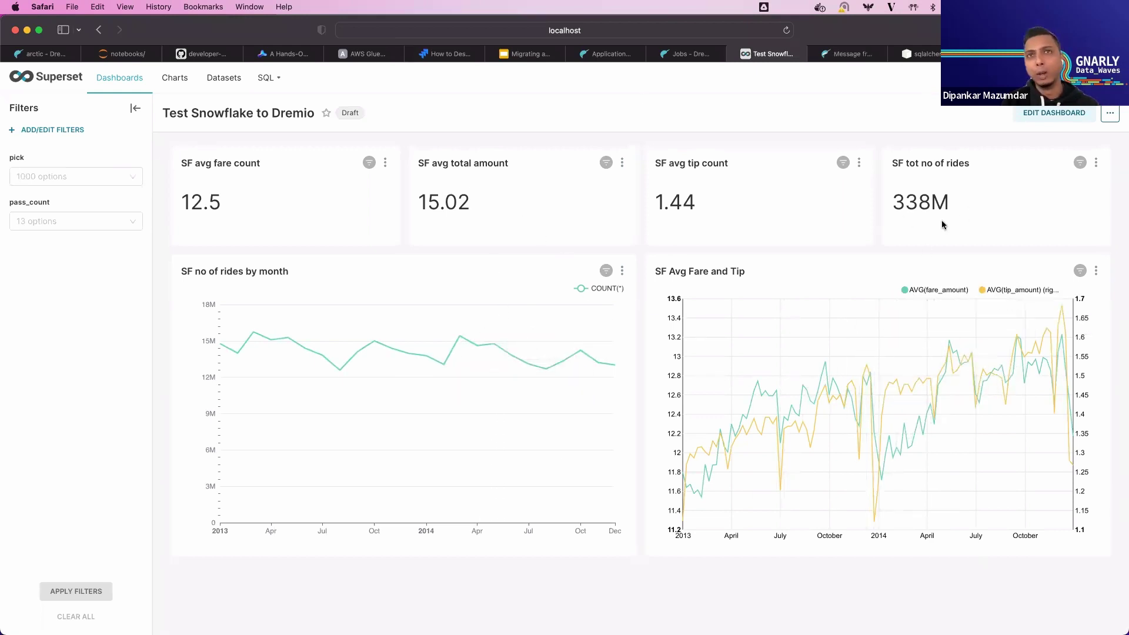
click(97, 178)
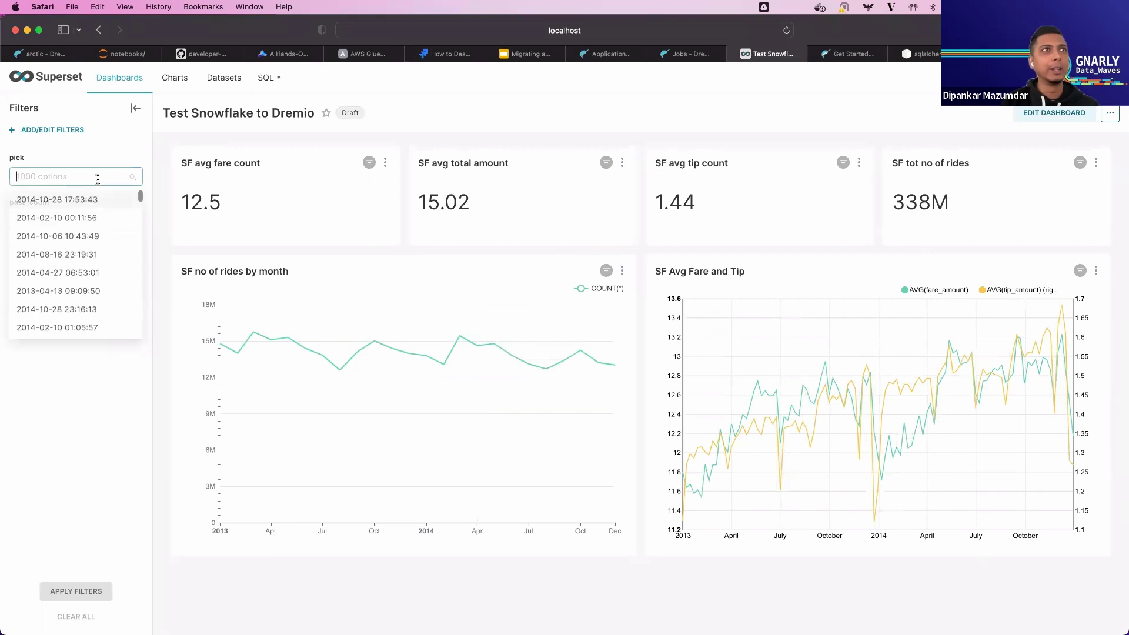
click(108, 422)
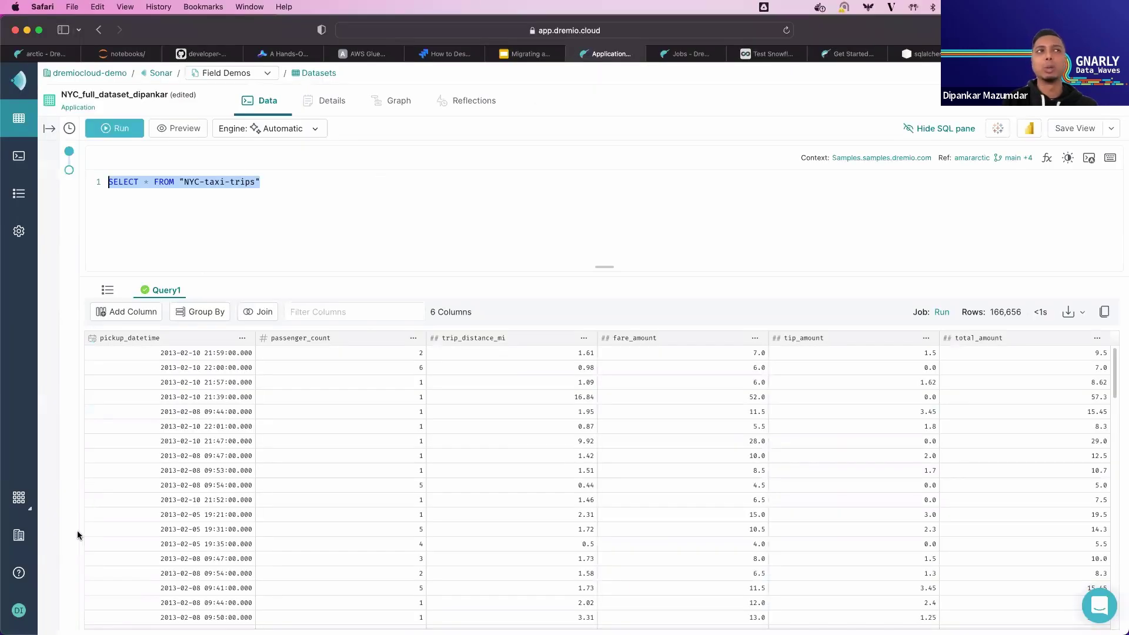
Step: Highlight FROM "NYC-taxi-trips" in the Dremio query, then advance to the Step 3 slide
click(293, 182)
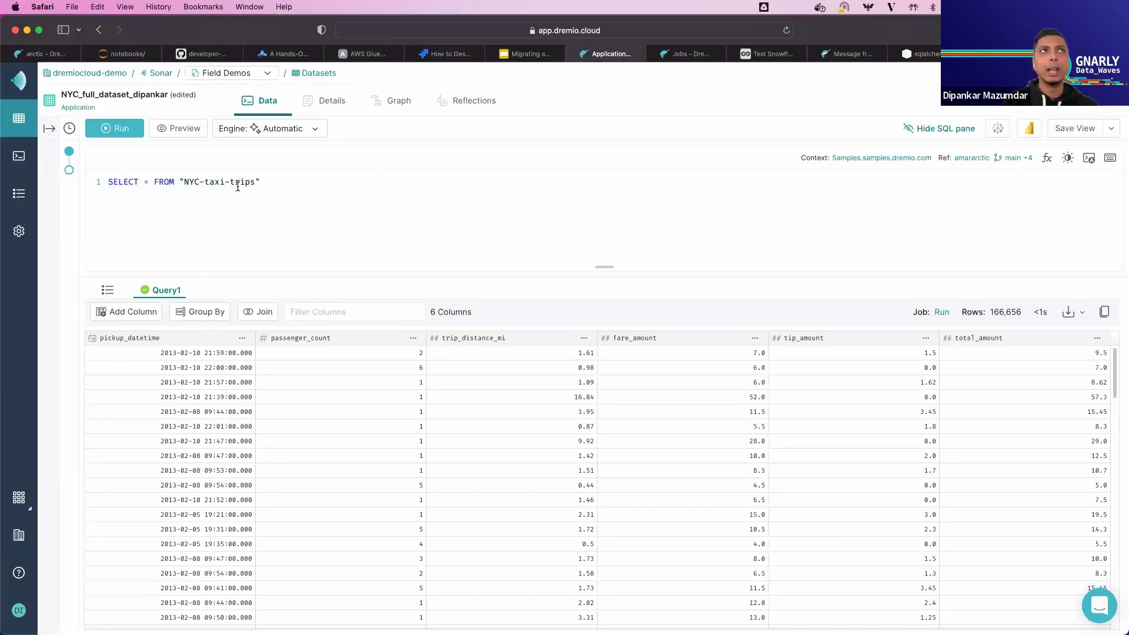
shift+click(151, 182)
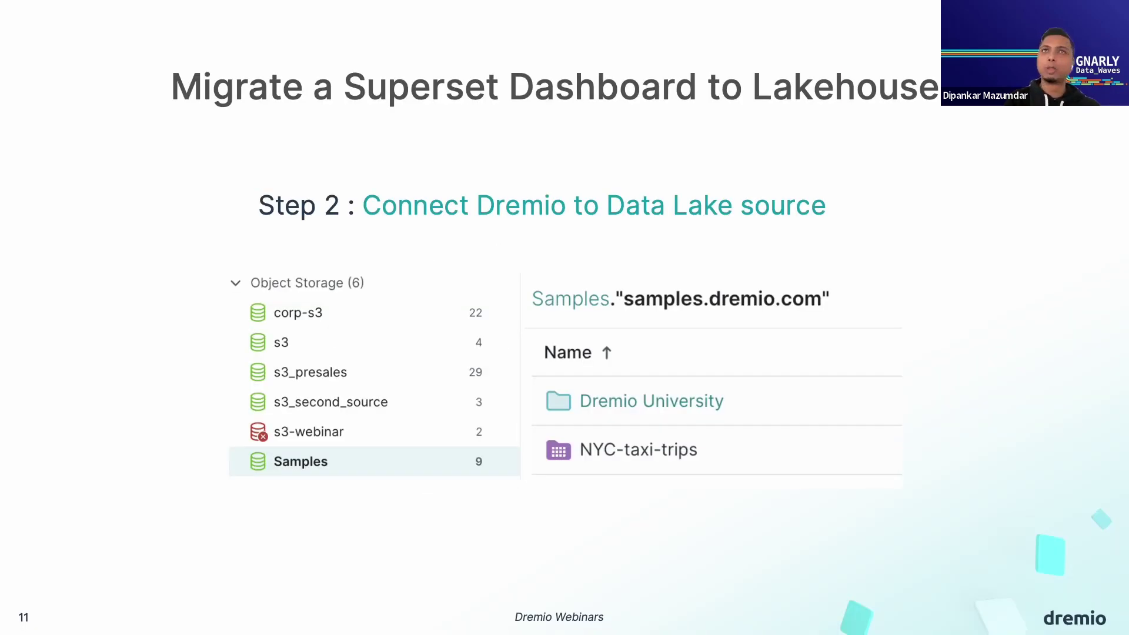
key(Right)
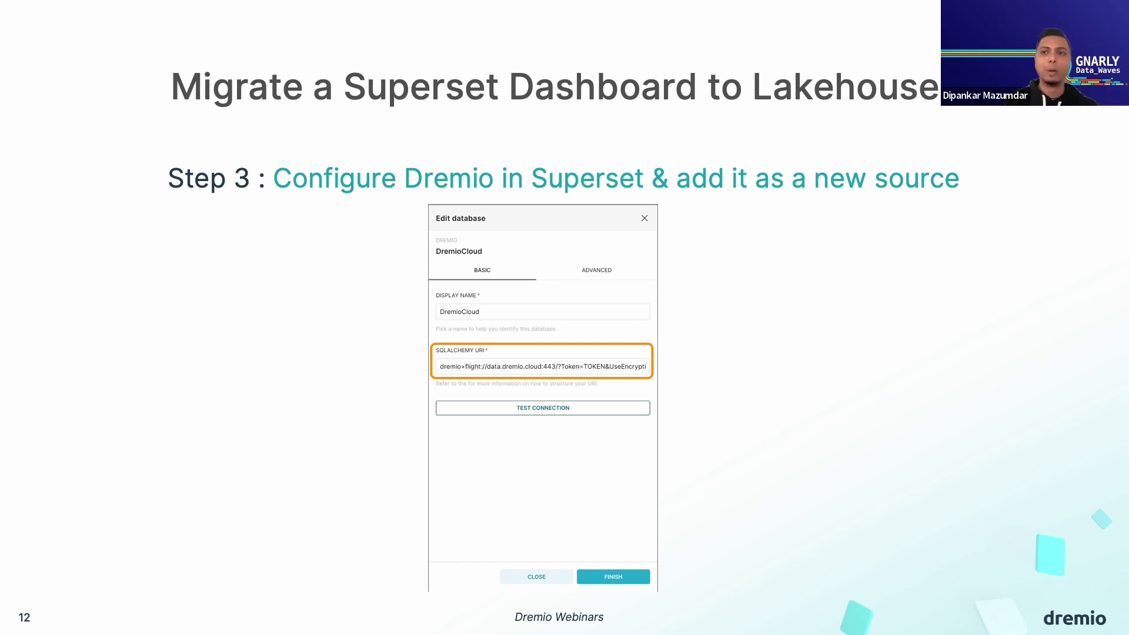
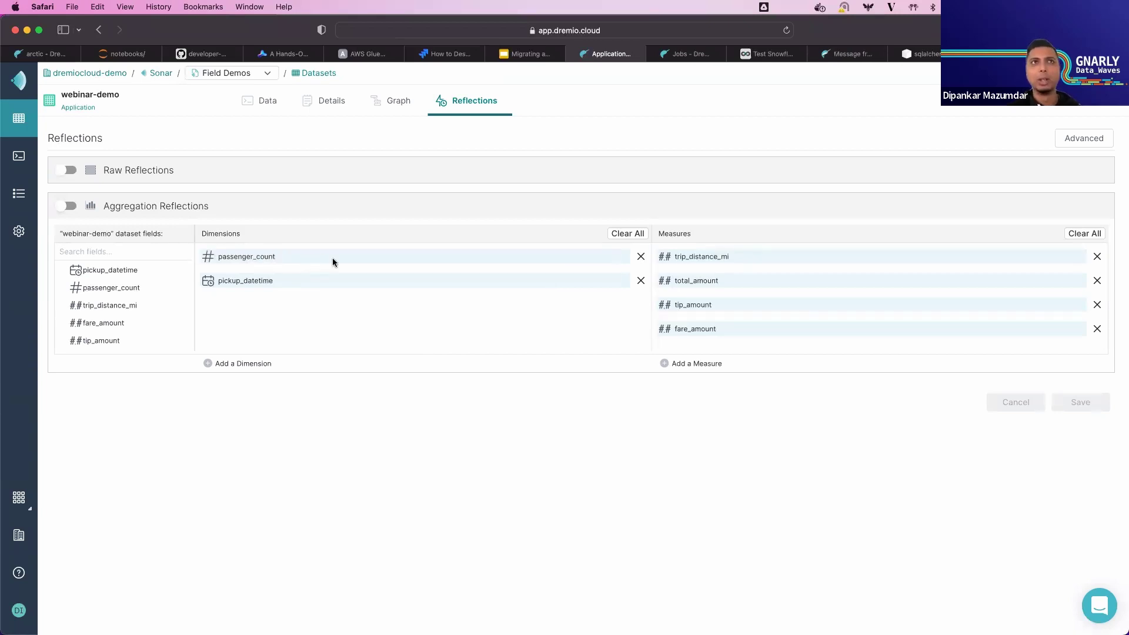
Step: Remove passenger_count and trip_distance_mi from the reflection, then add passenger_count as a measure
click(640, 257)
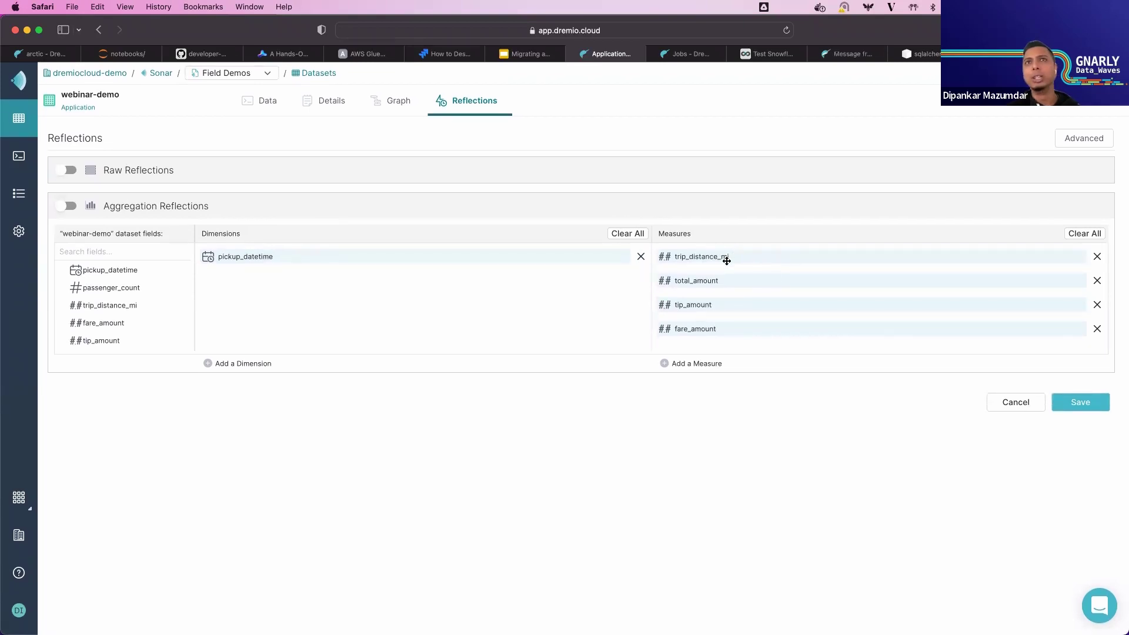
click(1098, 256)
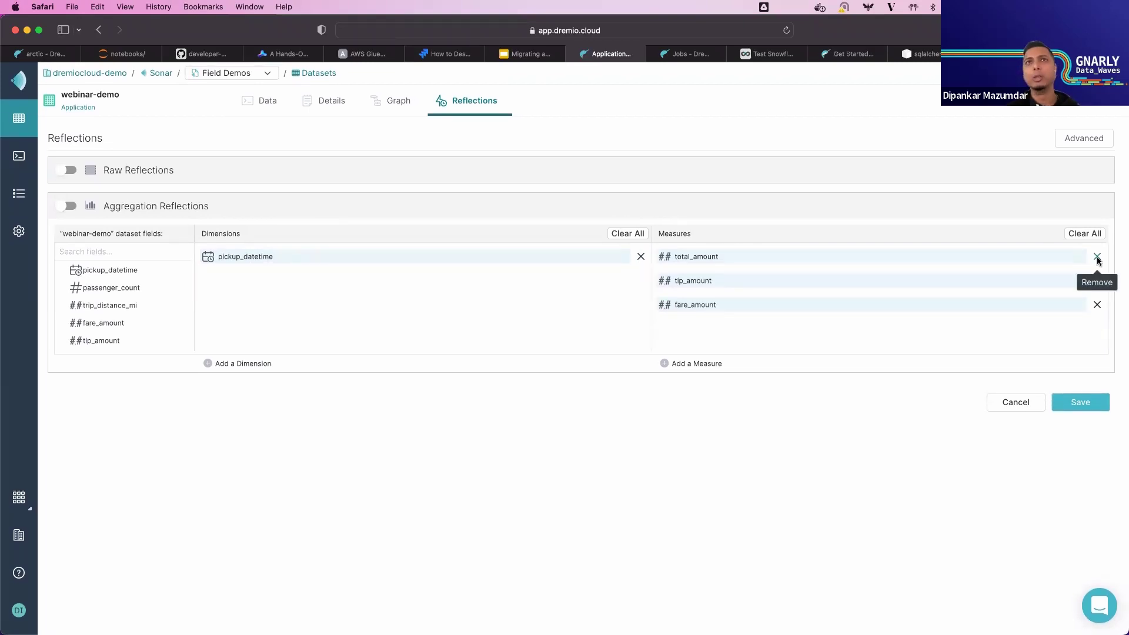
scroll(129, 321, down, 1)
drag(129, 340, 742, 329)
drag(118, 320, 753, 330)
scroll(125, 284, up, 1)
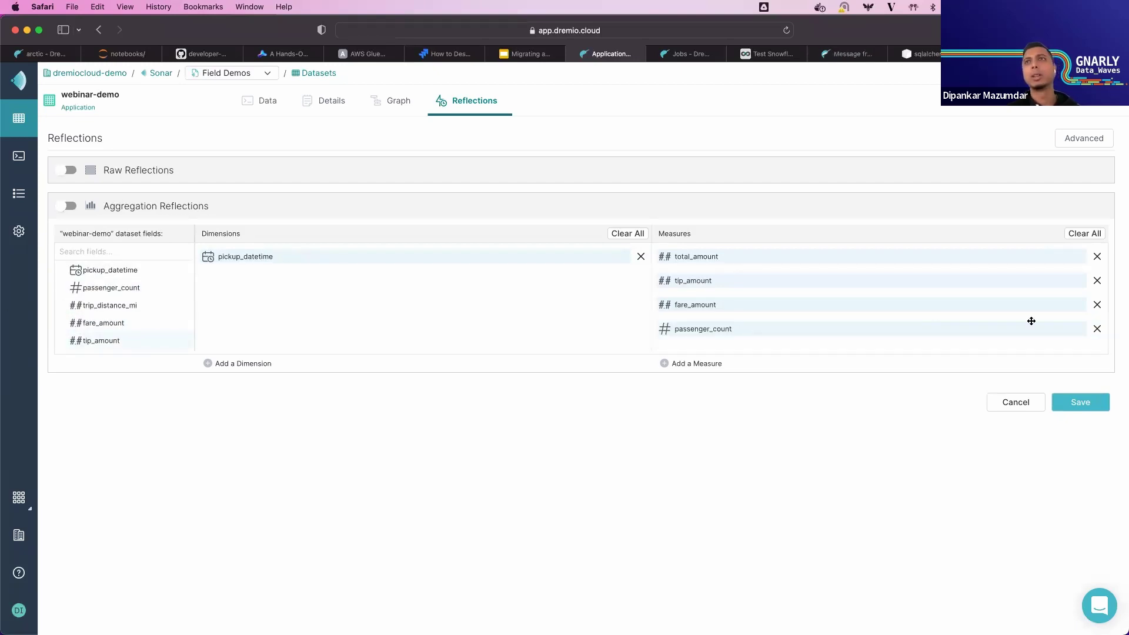
Step: Enable the webinar-demo aggregation reflection, save it, and return to the Application space datasets
click(62, 207)
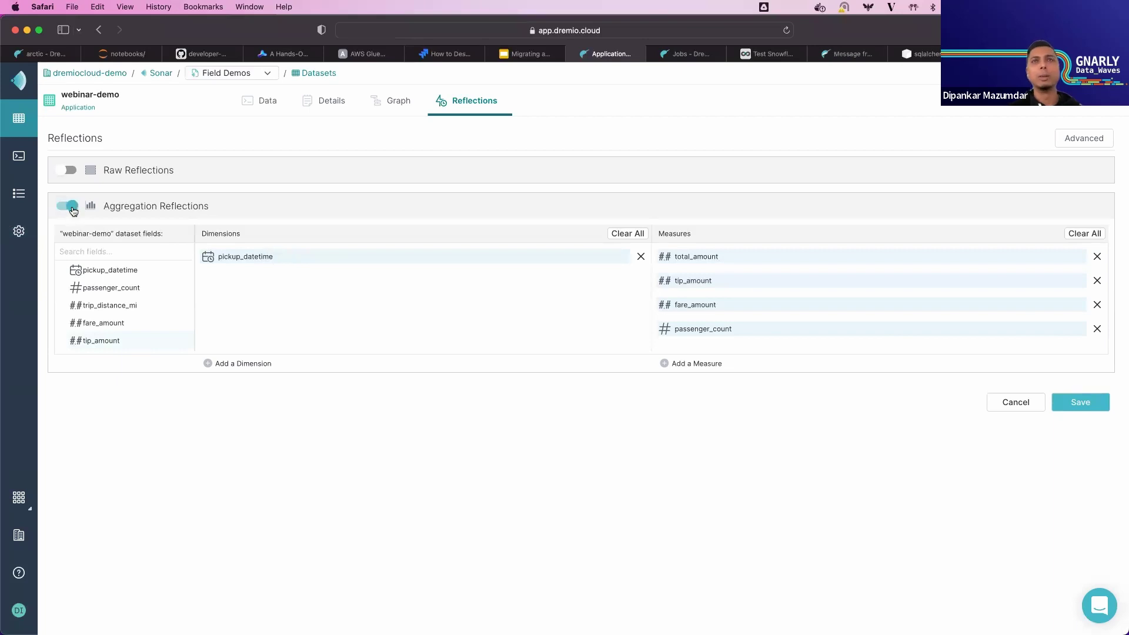
click(1100, 406)
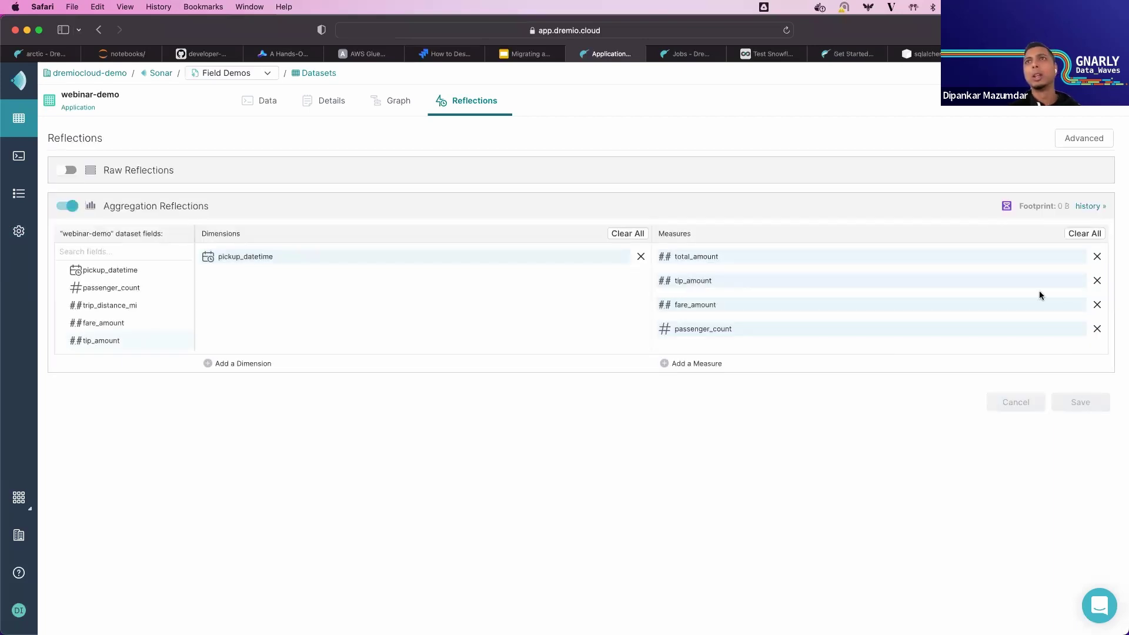
mouse_move(1007, 210)
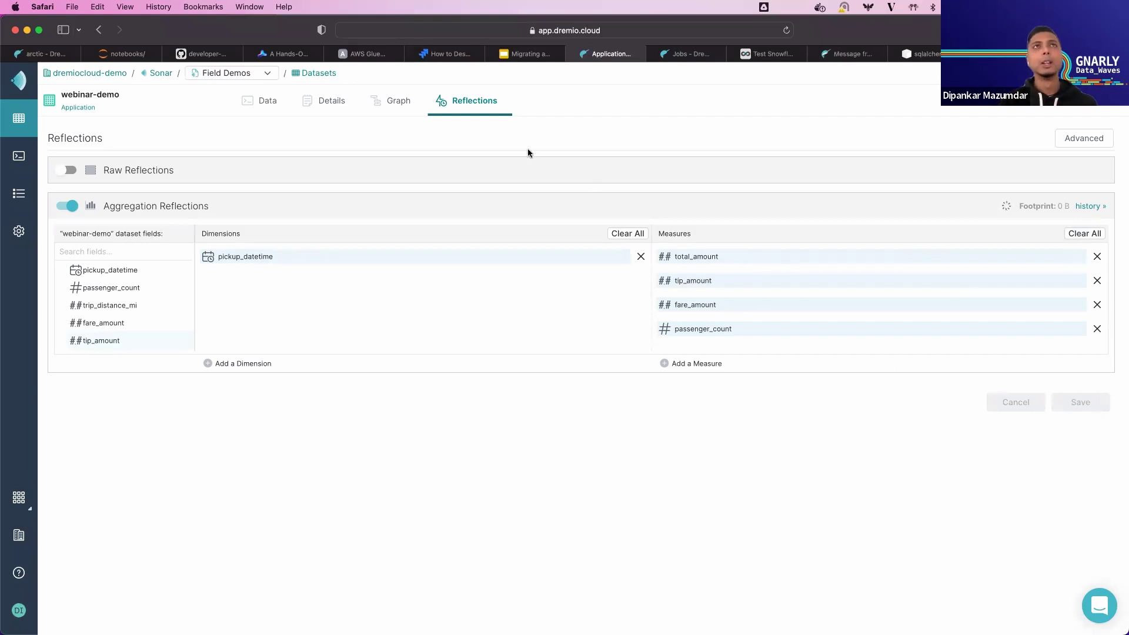
click(77, 108)
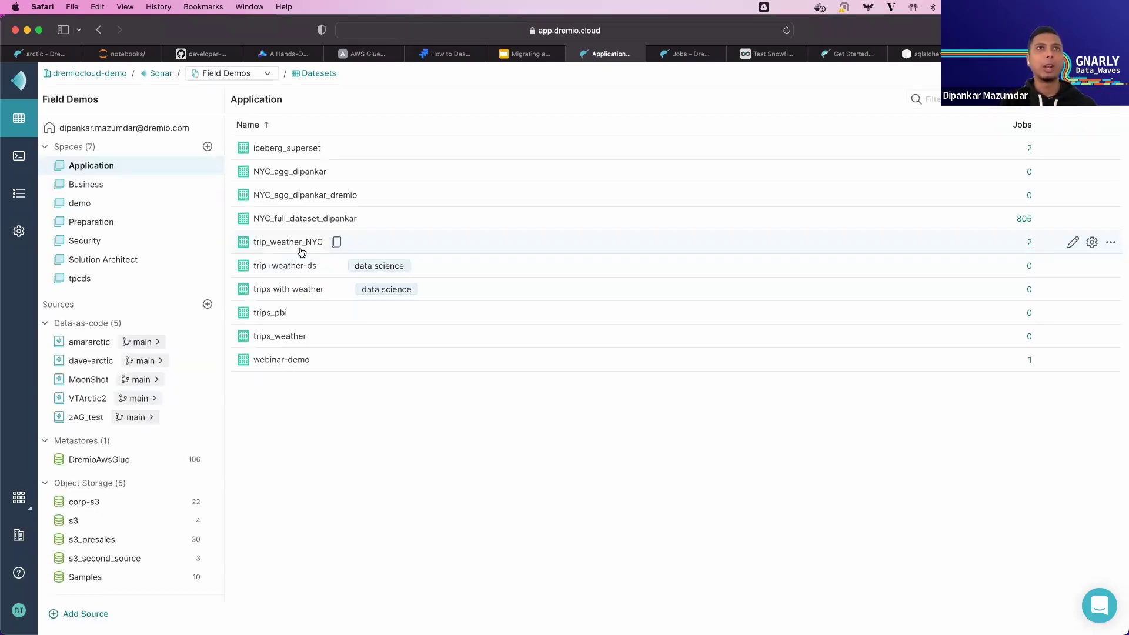
Step: Check that NYC_full_dataset_dipankar's aggregation reflection is built at 3.09 MB, then go to Superset
click(323, 219)
click(467, 103)
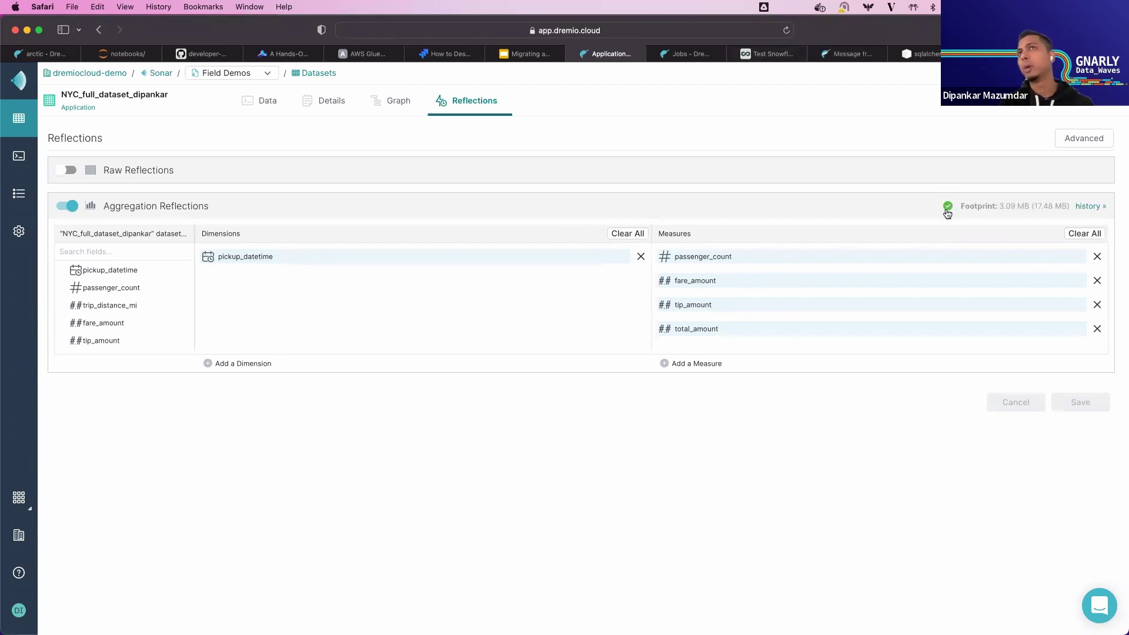
mouse_move(953, 213)
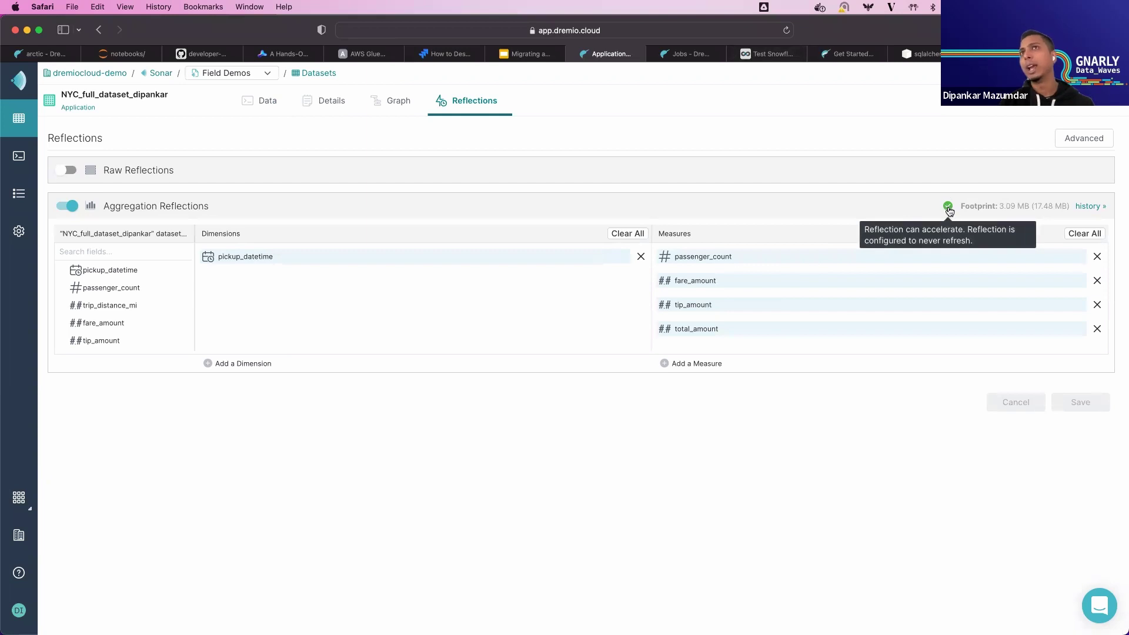
drag(1071, 206, 996, 204)
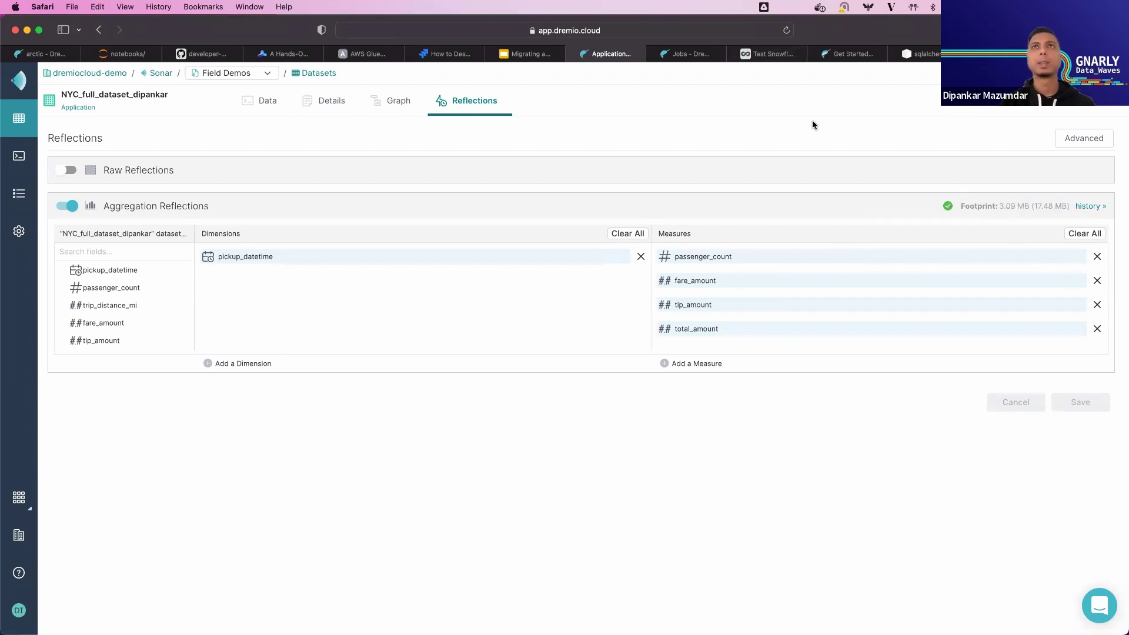
click(771, 54)
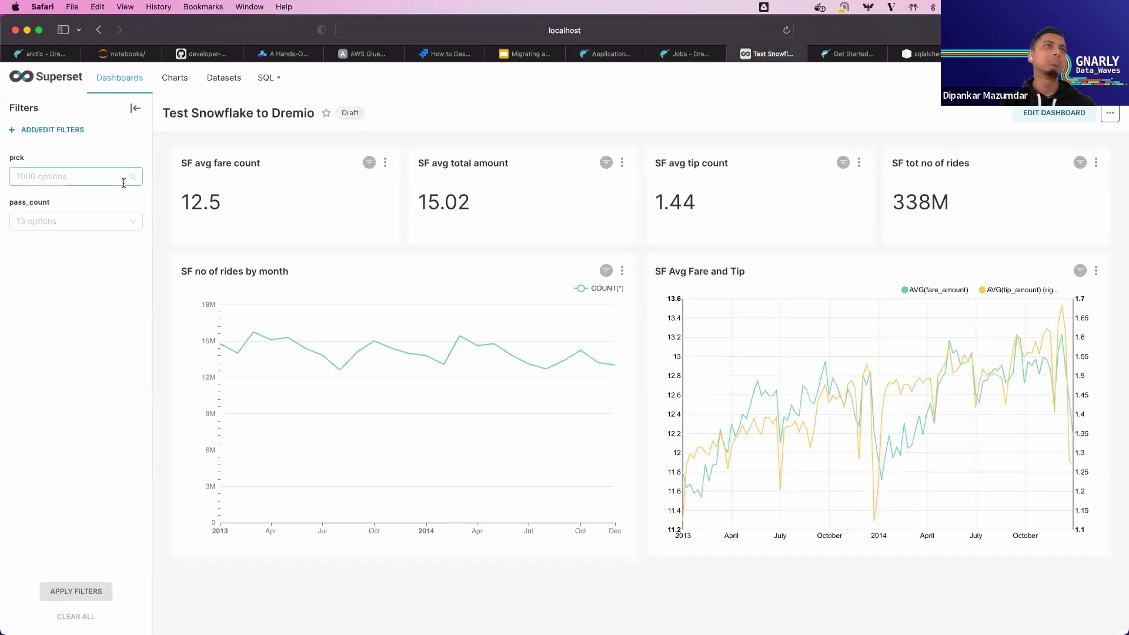
click(76, 176)
click(77, 238)
click(78, 274)
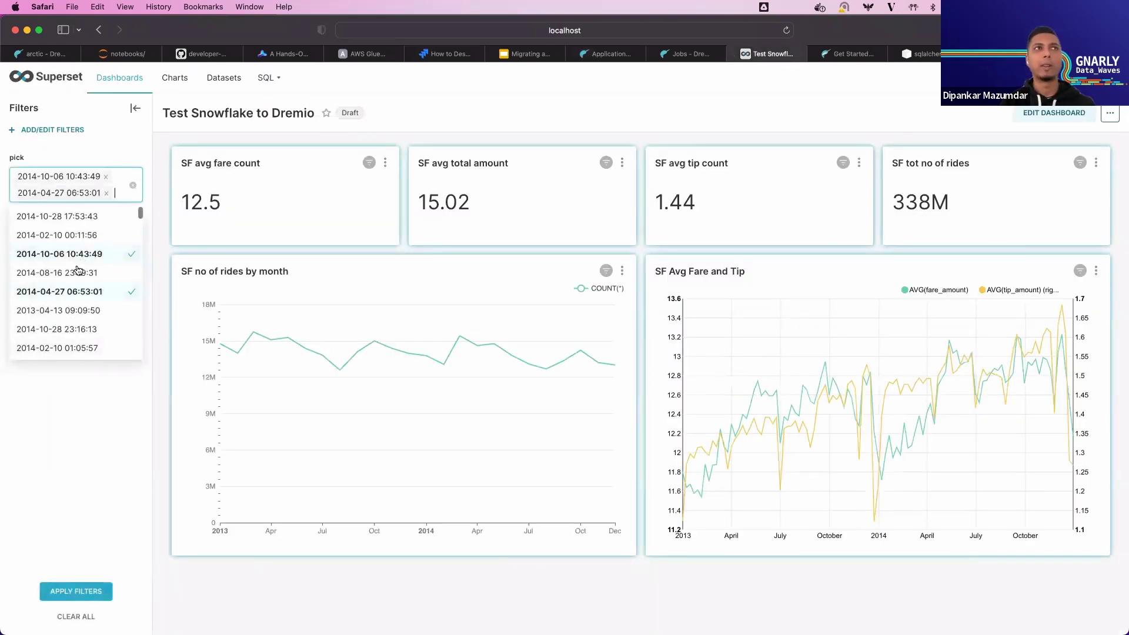
click(88, 310)
scroll(83, 320, down, 2)
click(68, 320)
click(72, 357)
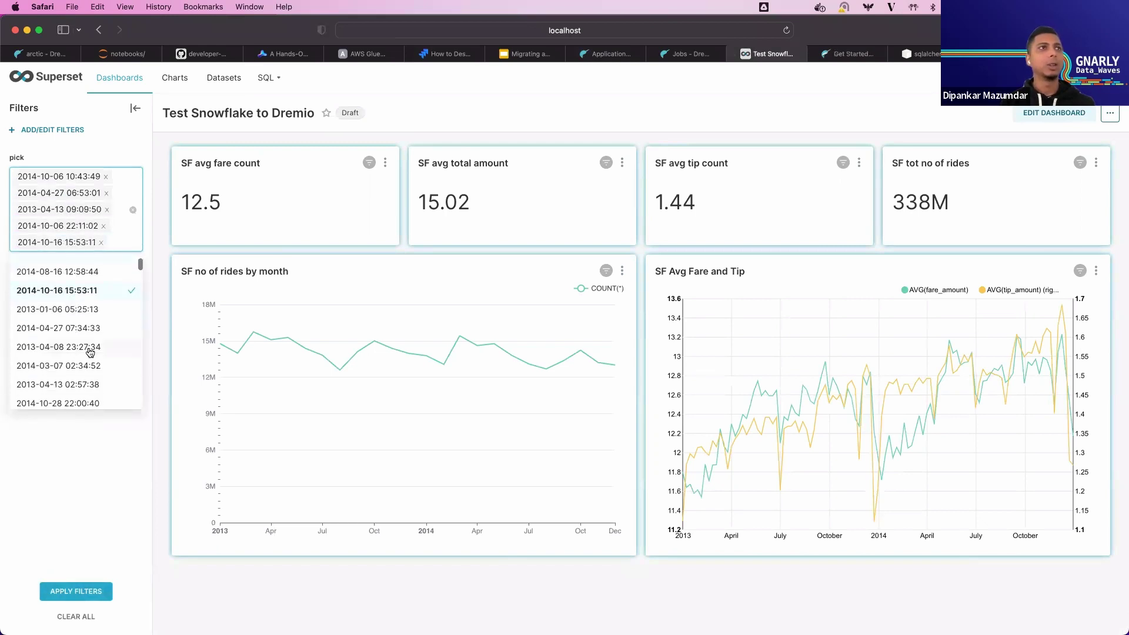
click(76, 356)
click(83, 401)
click(83, 452)
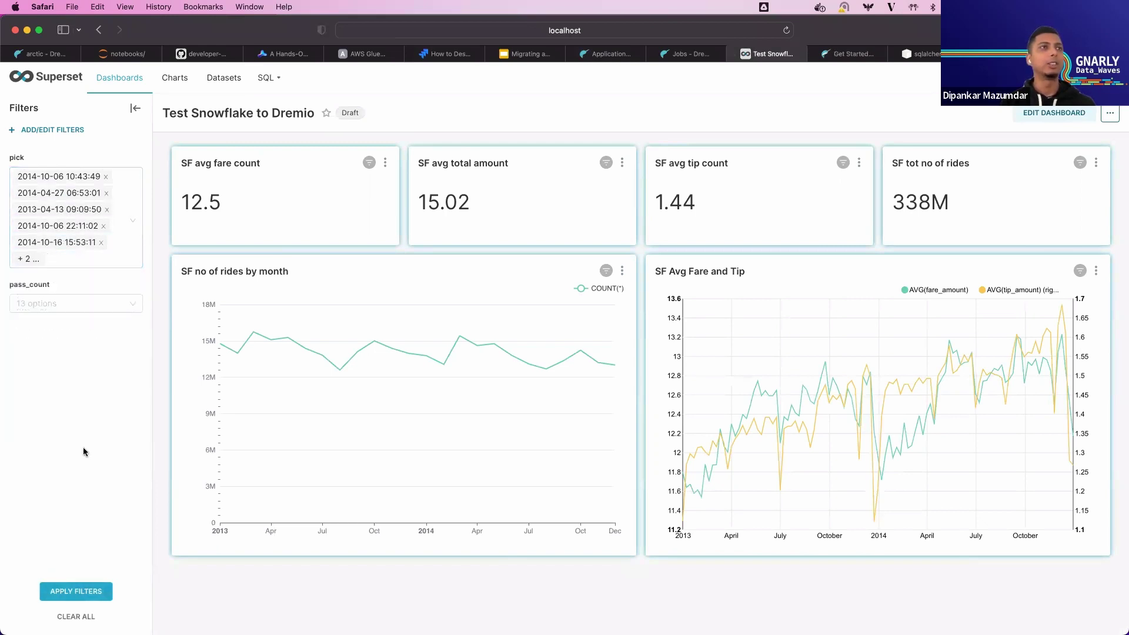
click(76, 591)
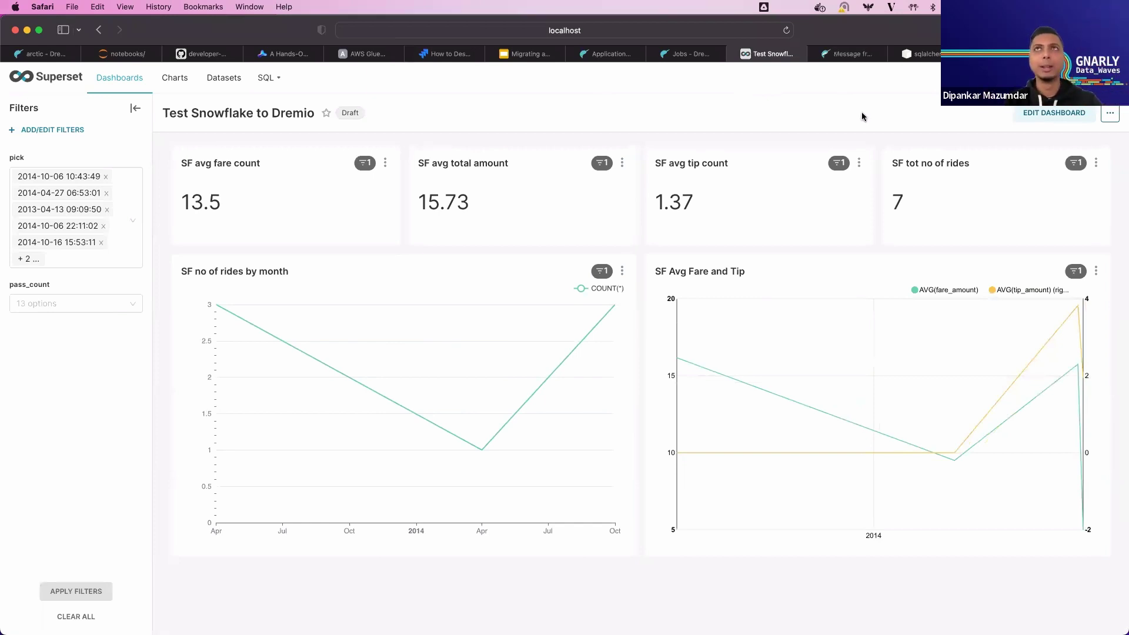
Step: Reload the Dremio Jobs list after its error, glancing at the Superset dashboard in between
click(681, 54)
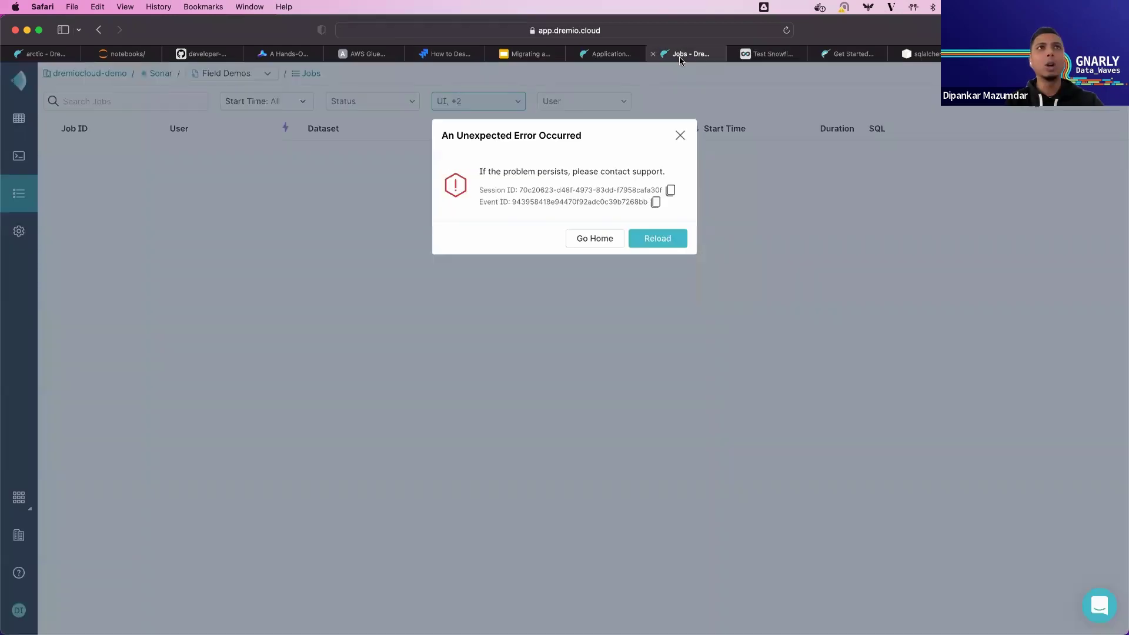
click(647, 238)
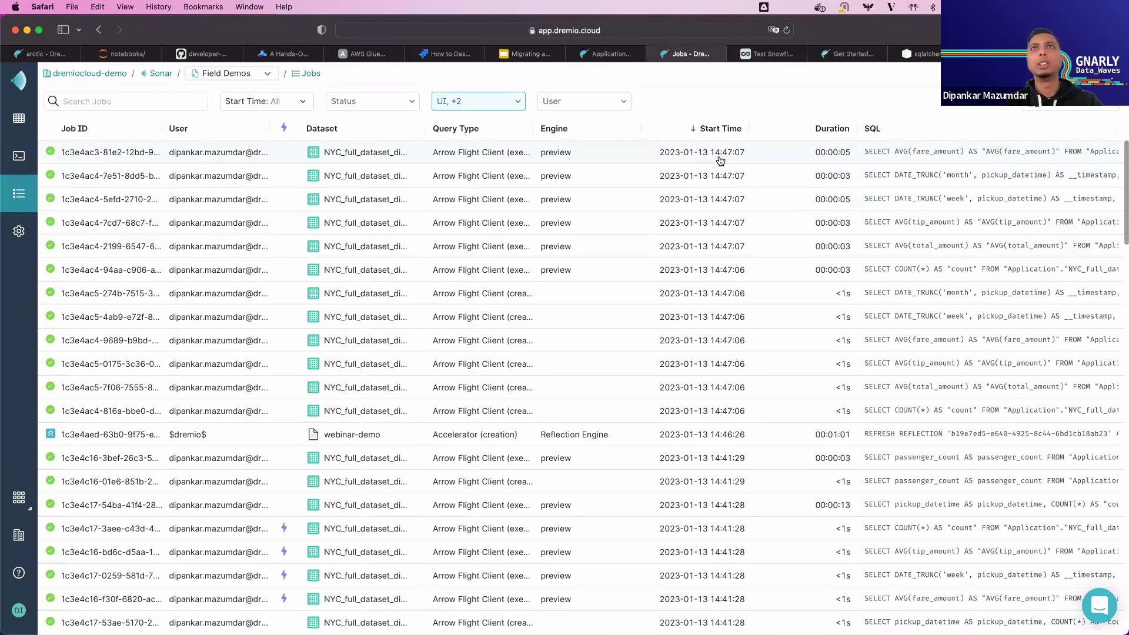
click(770, 53)
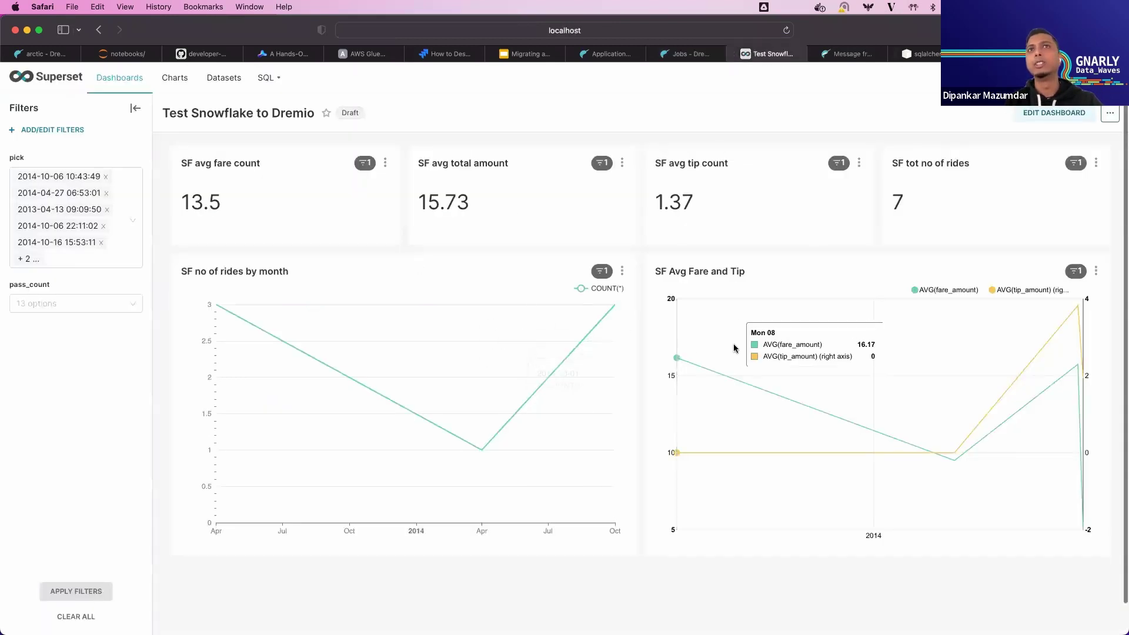
click(685, 54)
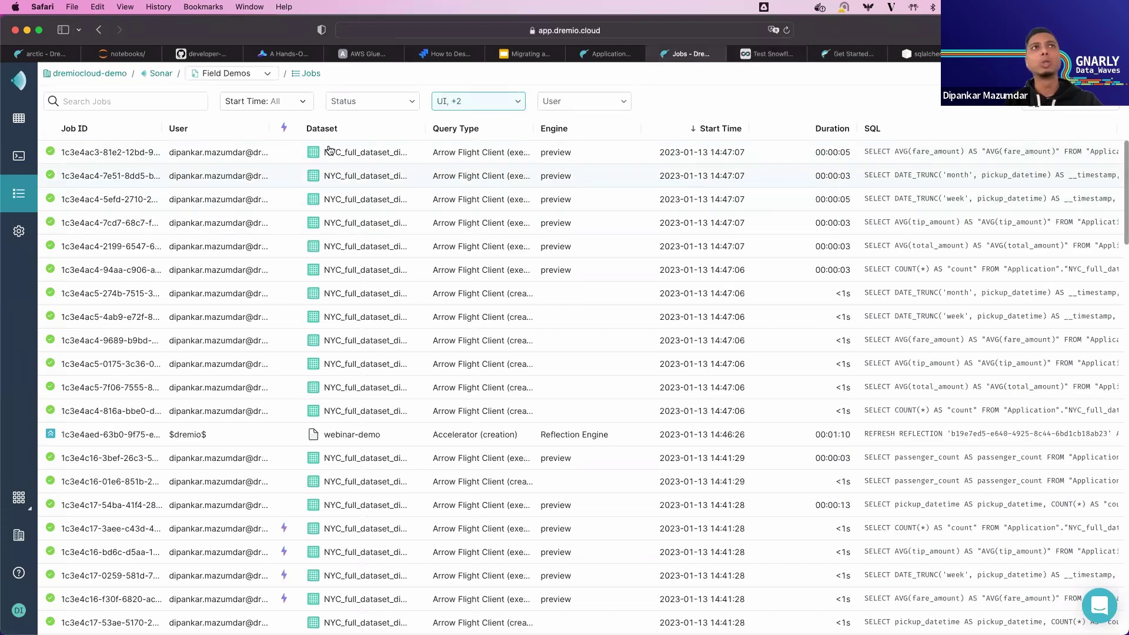
Step: Inspect the latest fare-average job's submitted SQL filter timestamps and its acceleration status
click(131, 153)
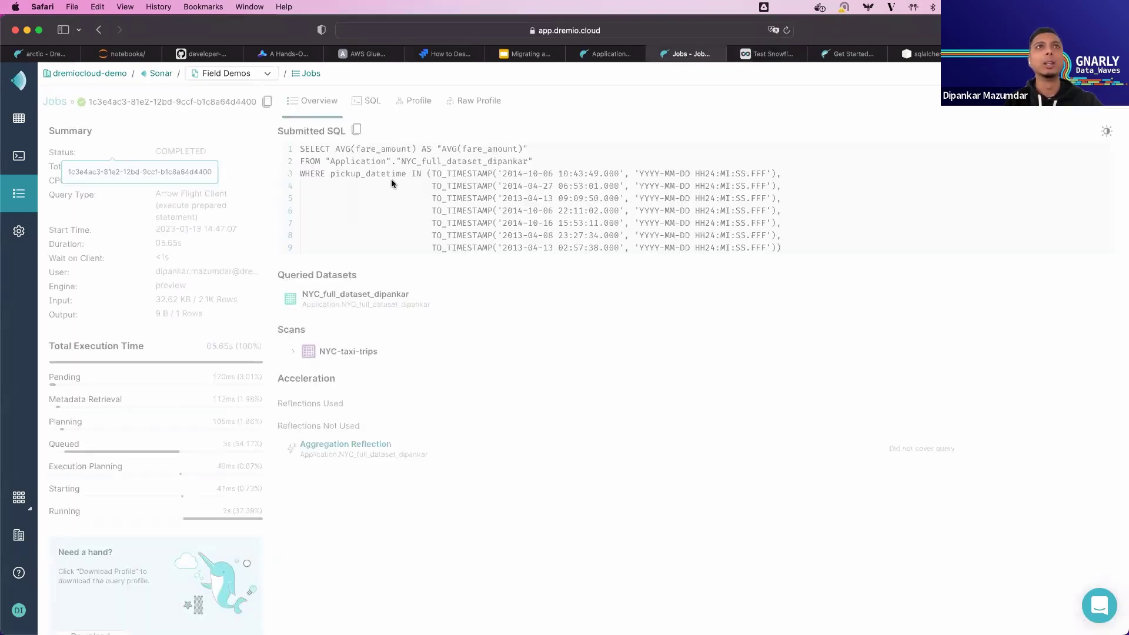
drag(500, 173, 682, 252)
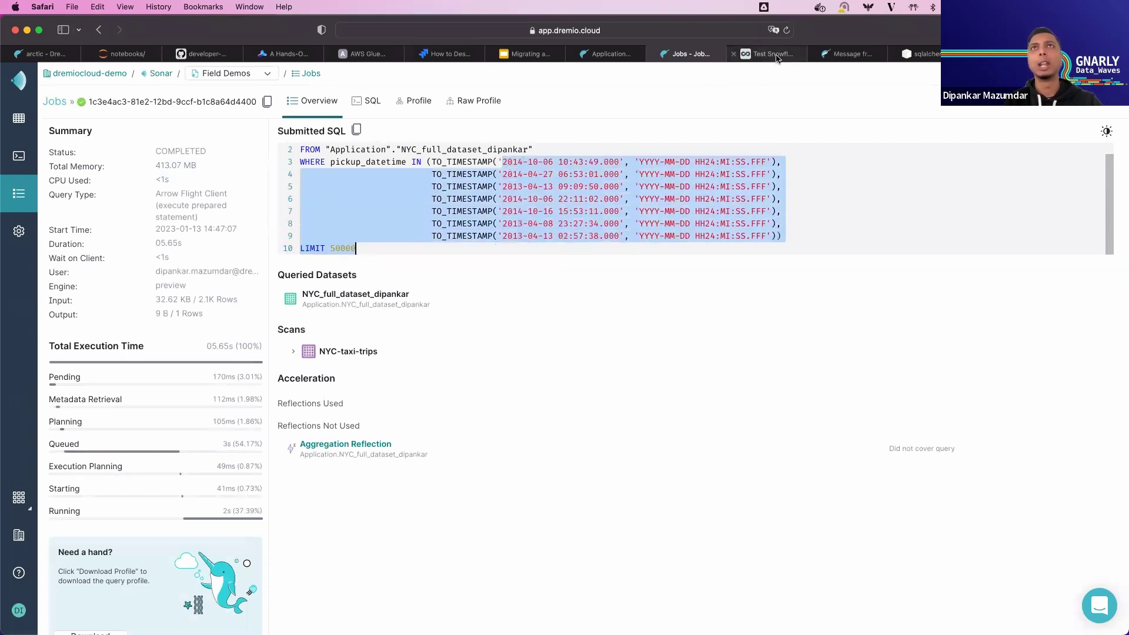
click(773, 54)
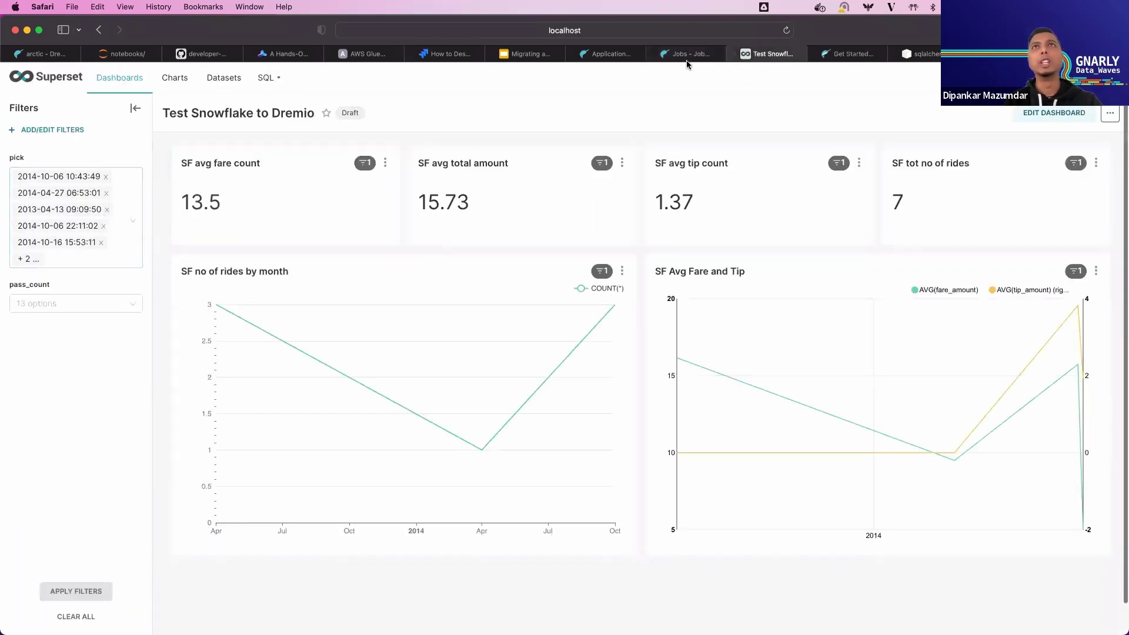
click(676, 55)
Step: Clear all Superset dashboard filters so the cards return to 338M rides and 12.5 average fare
click(845, 220)
scroll(776, 212, up, 1)
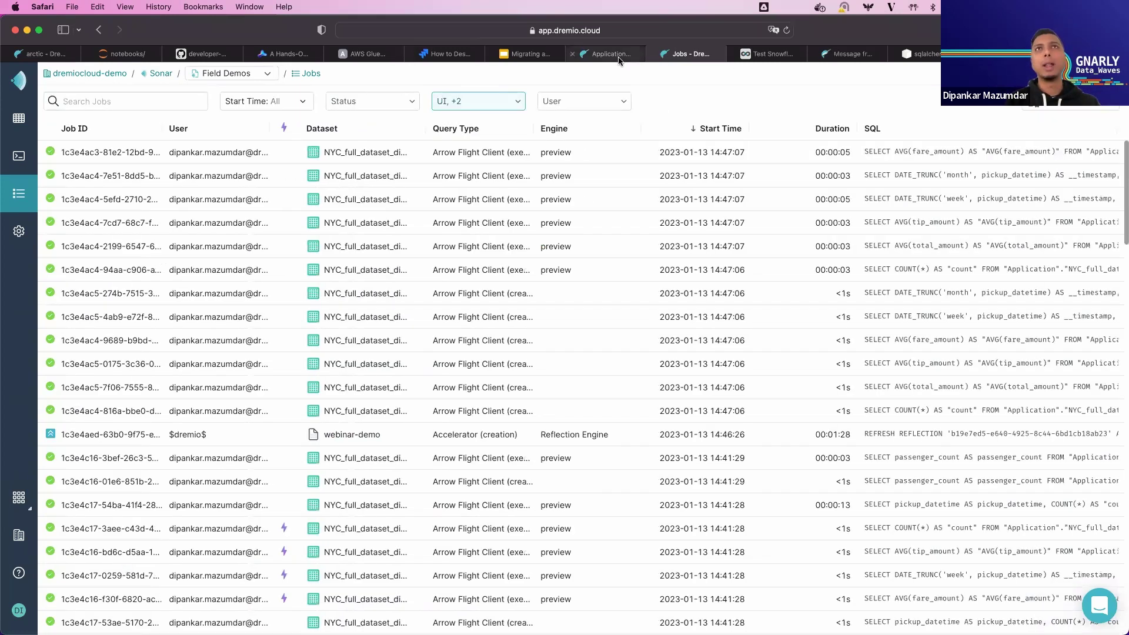
click(772, 54)
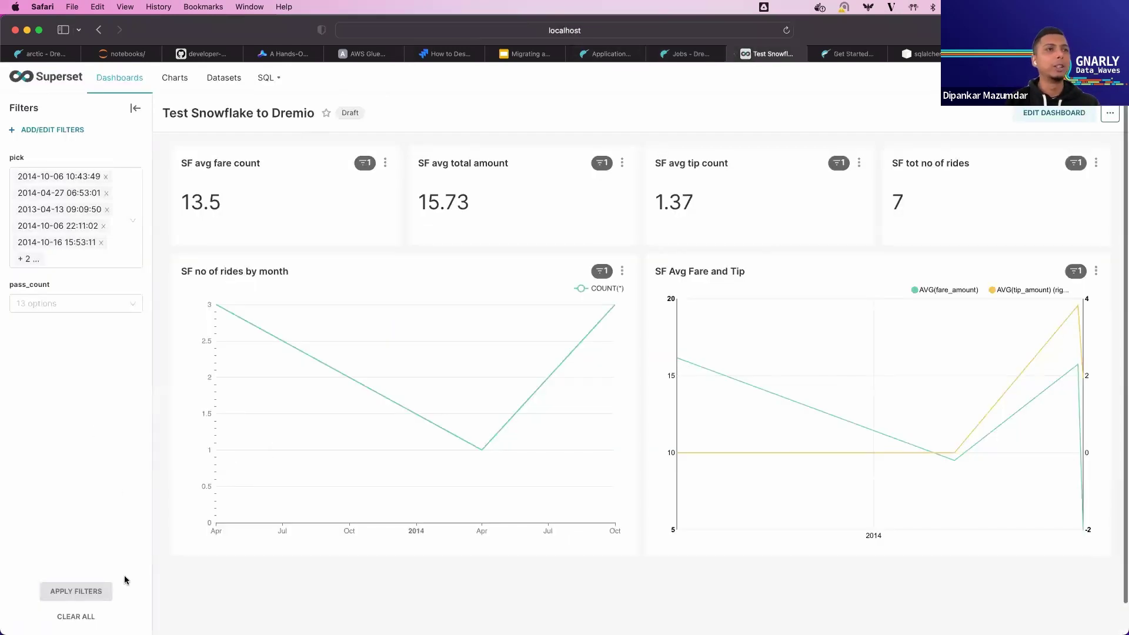
click(85, 617)
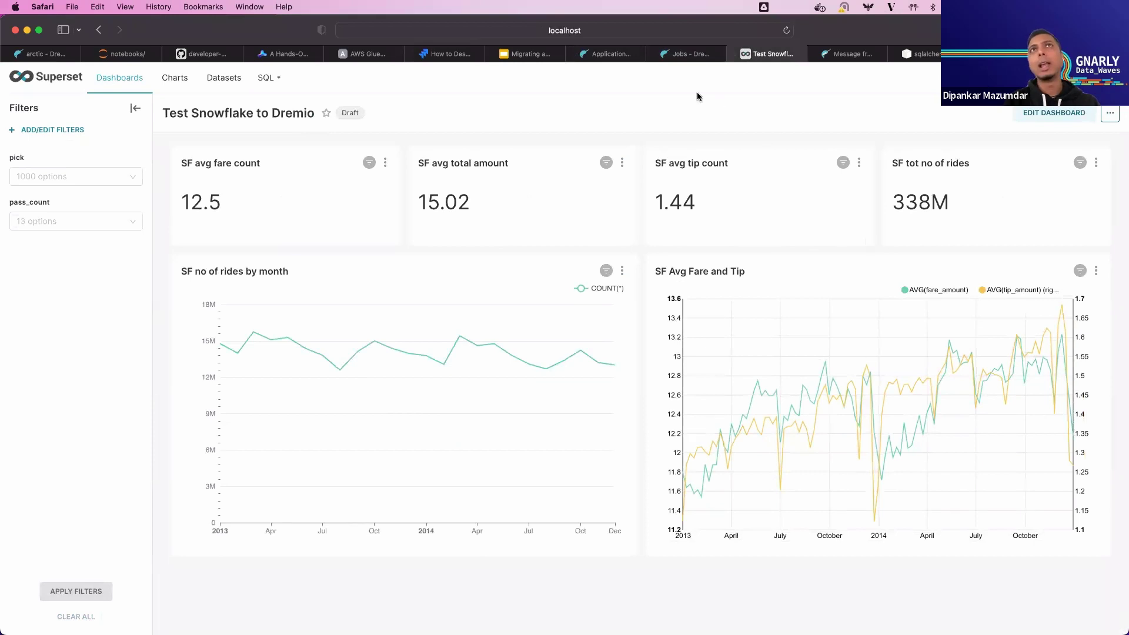
click(690, 54)
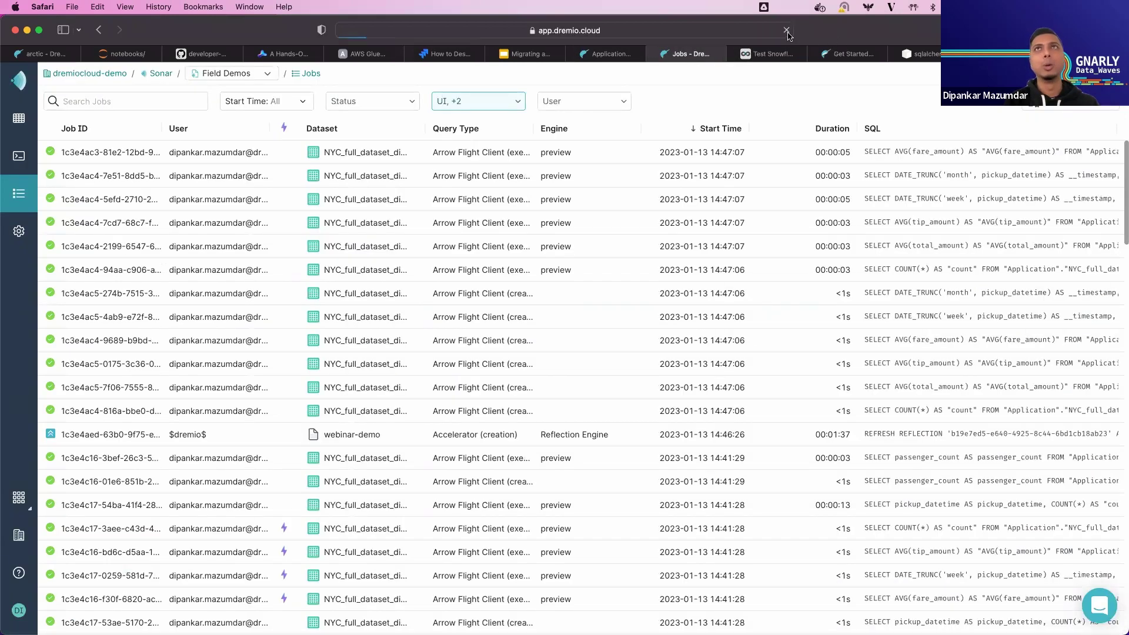
Step: Reload the Dremio Jobs list to show the new 14:48 dashboard queries
click(786, 30)
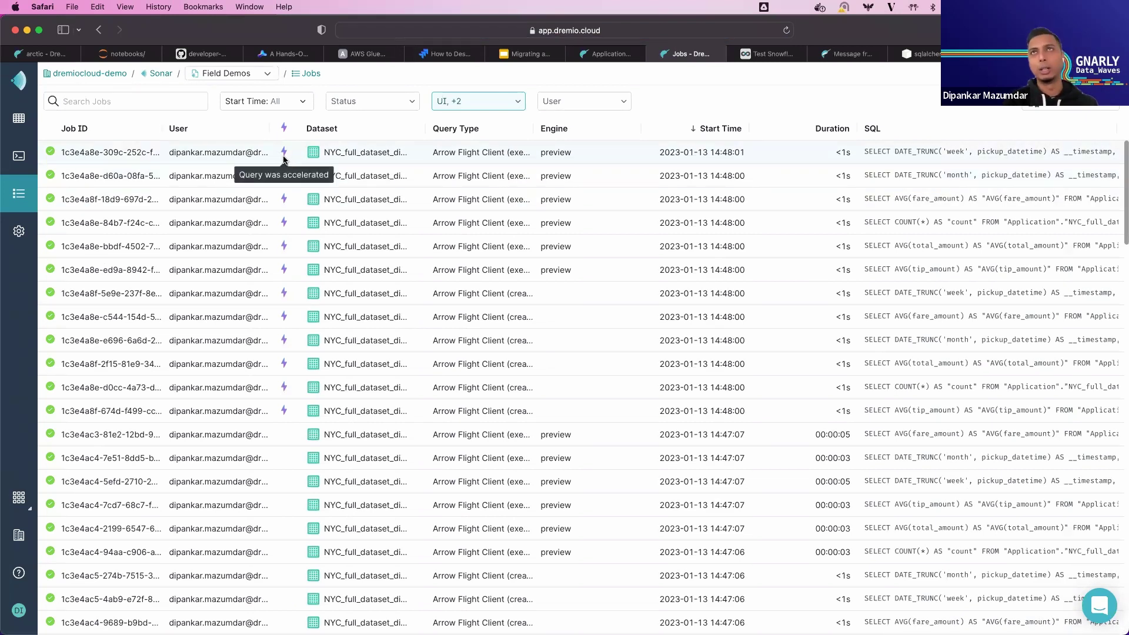
mouse_move(852, 160)
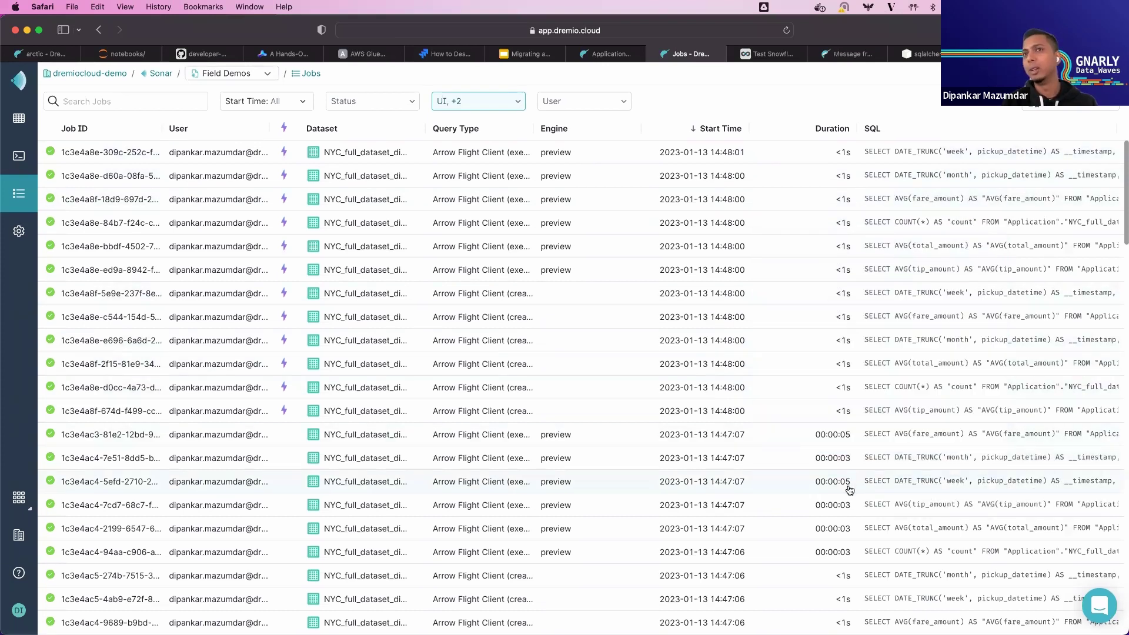
mouse_move(848, 483)
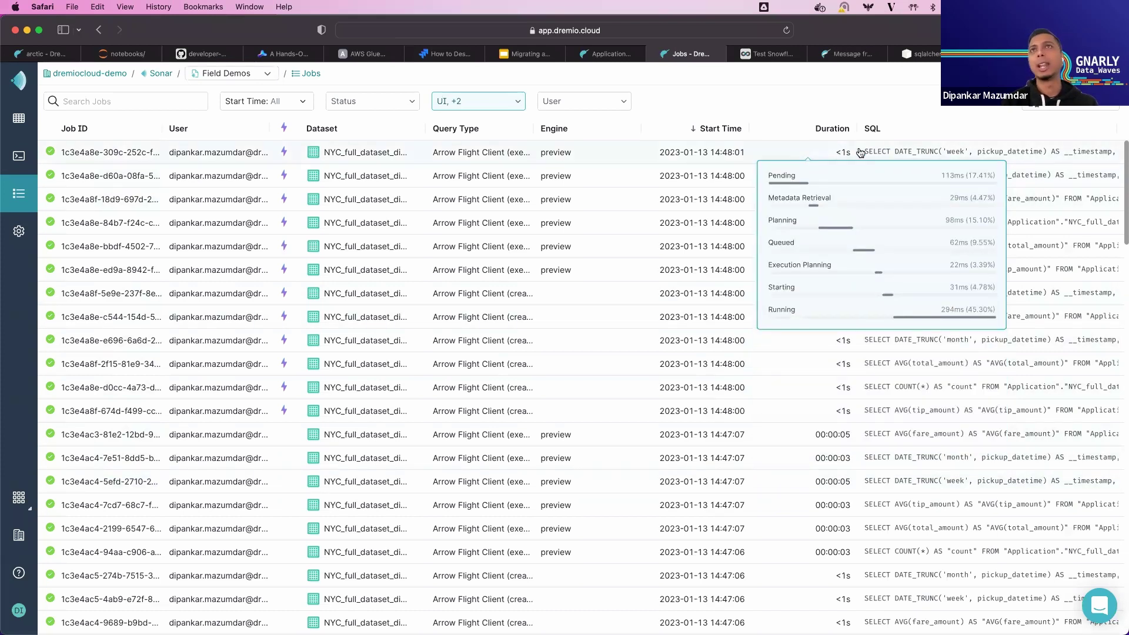
Step: Confirm the newest weekly fare and tip job used the Aggregation Reflection, then return to Jobs
click(139, 154)
drag(283, 403, 357, 403)
click(336, 401)
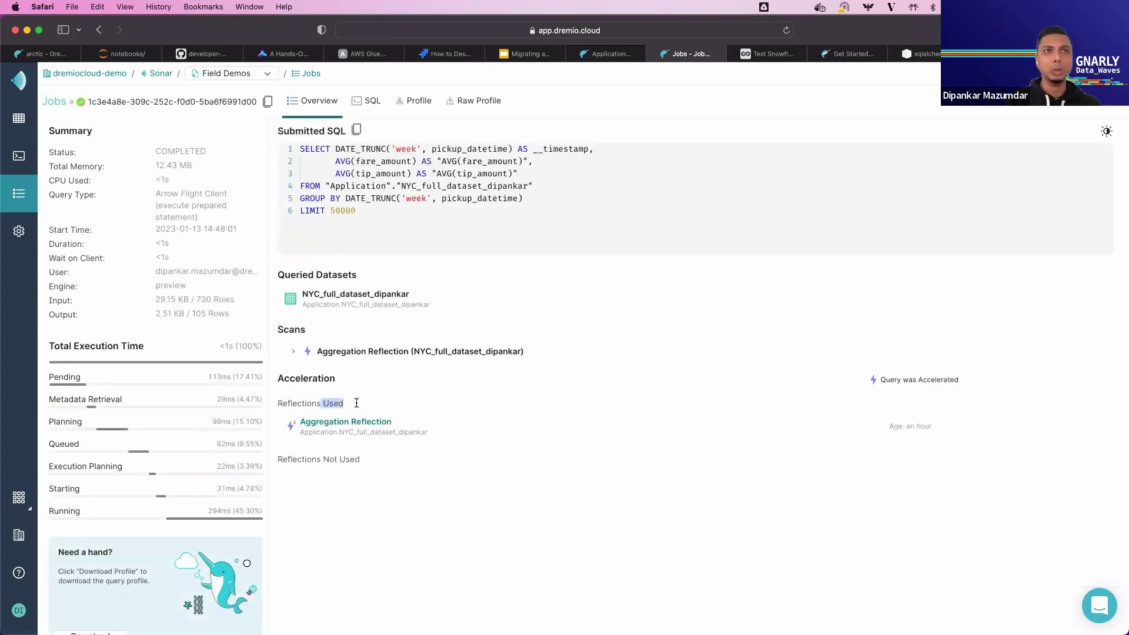
click(377, 426)
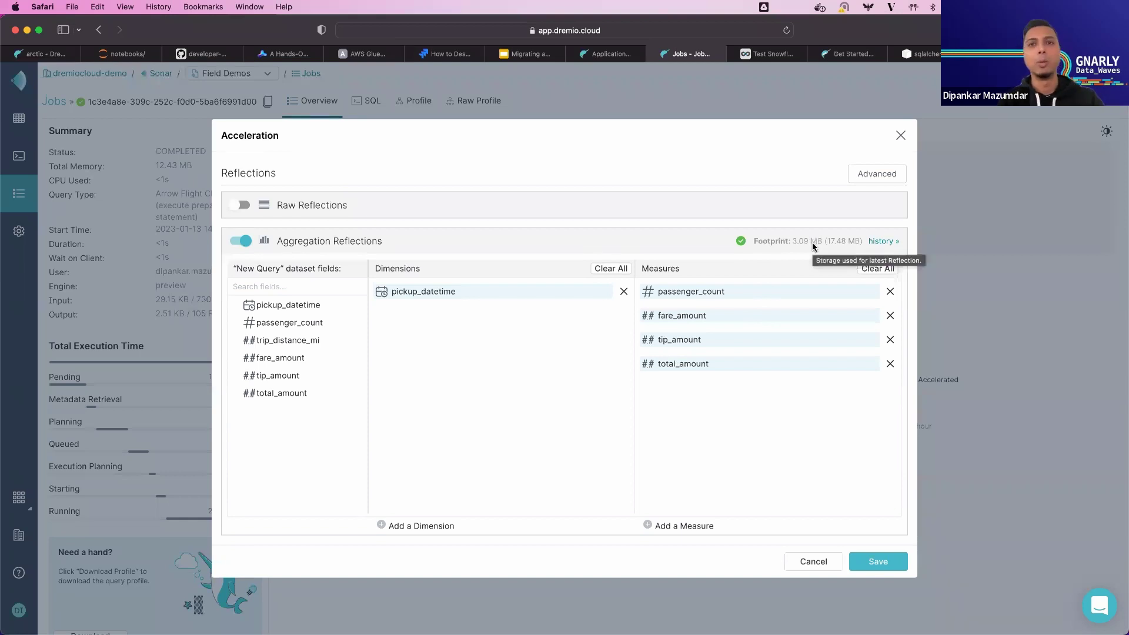
click(900, 137)
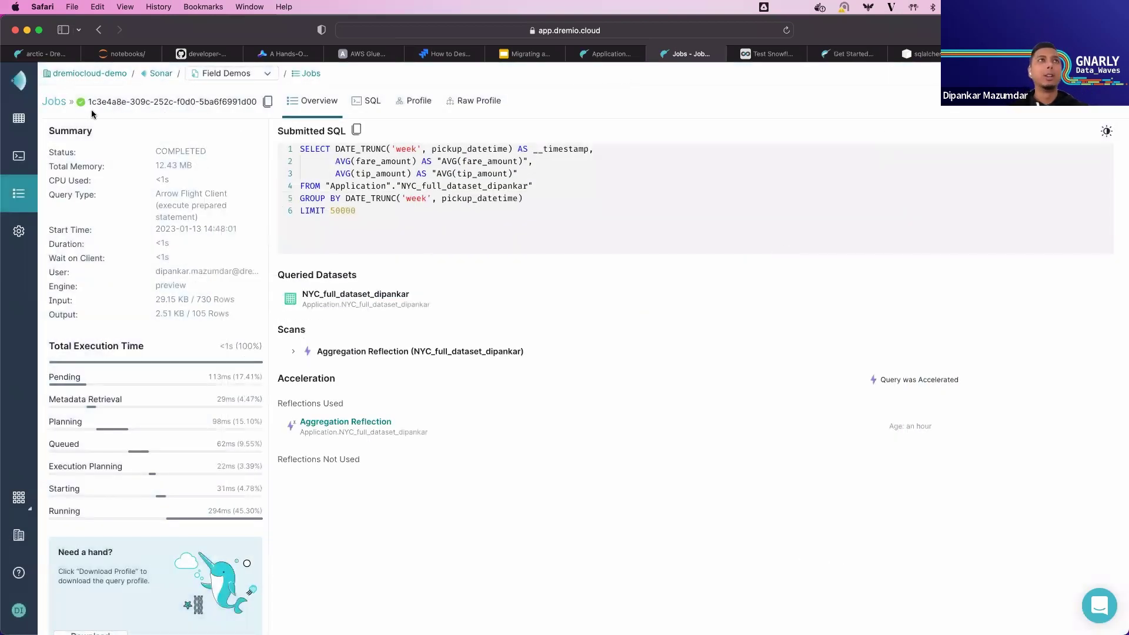
click(62, 103)
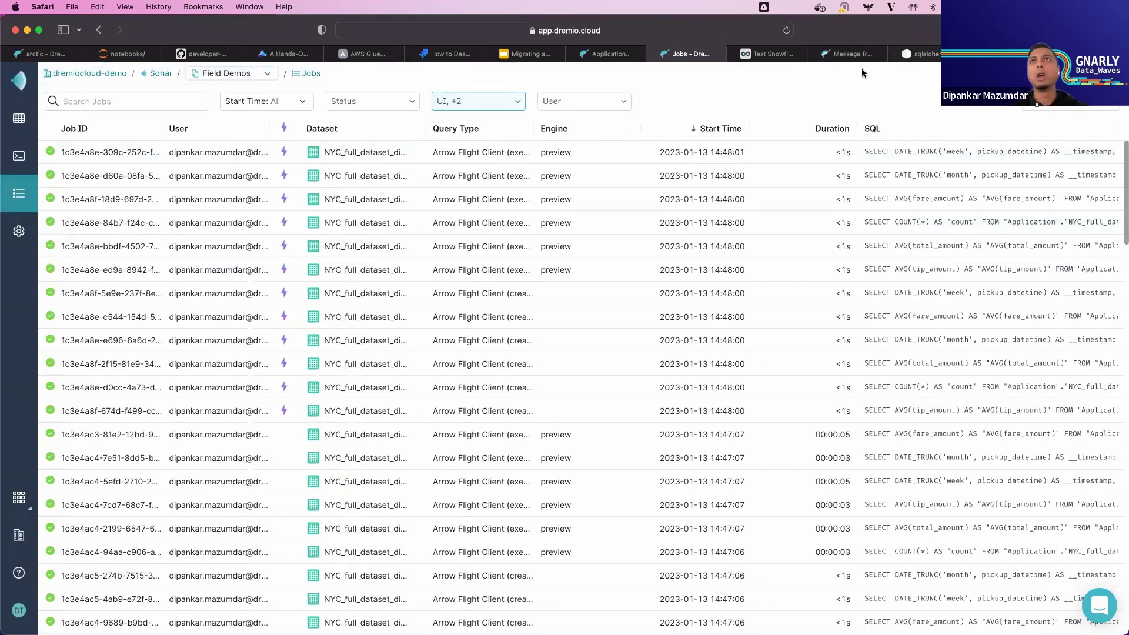
Step: Review the unfiltered Superset dashboard and the Dremio jobs list once more before returning to the slides
click(765, 53)
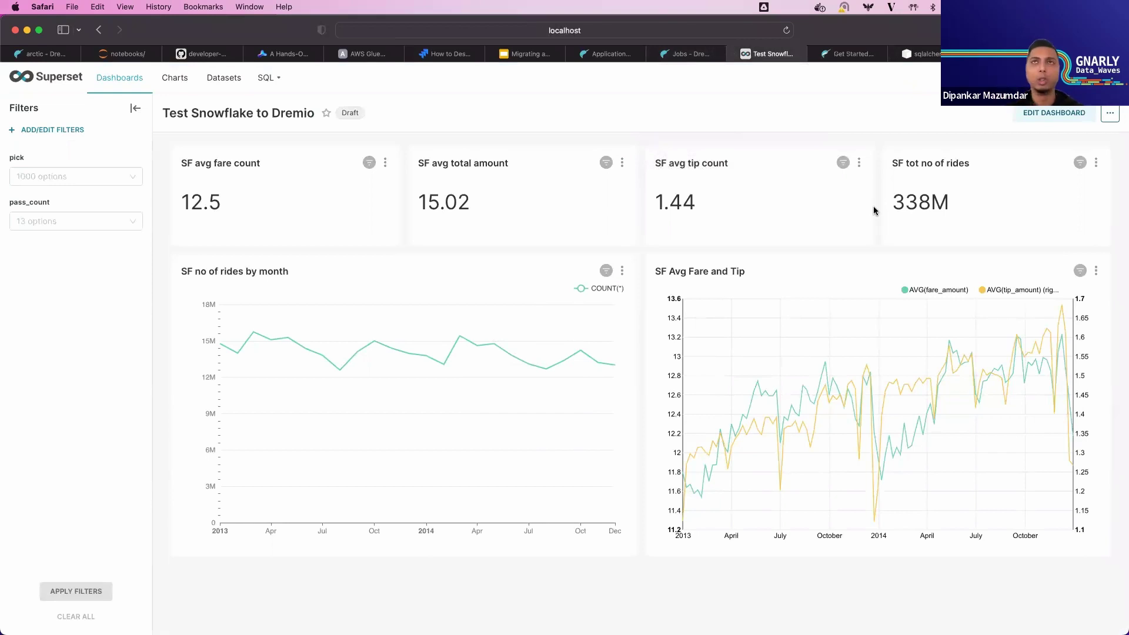
click(686, 54)
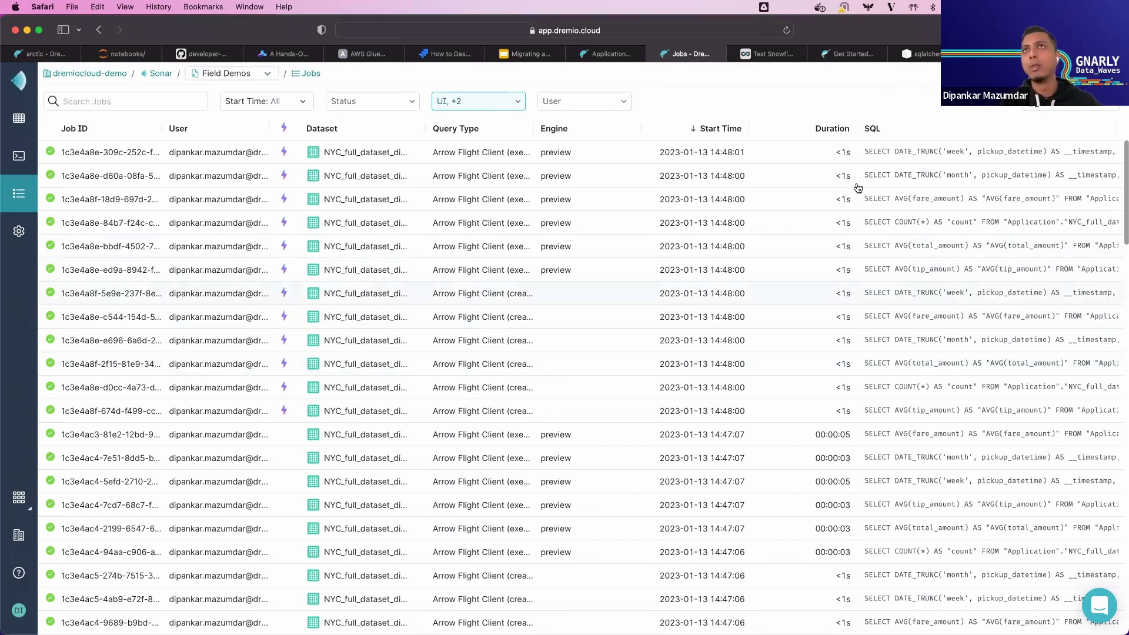
mouse_move(842, 231)
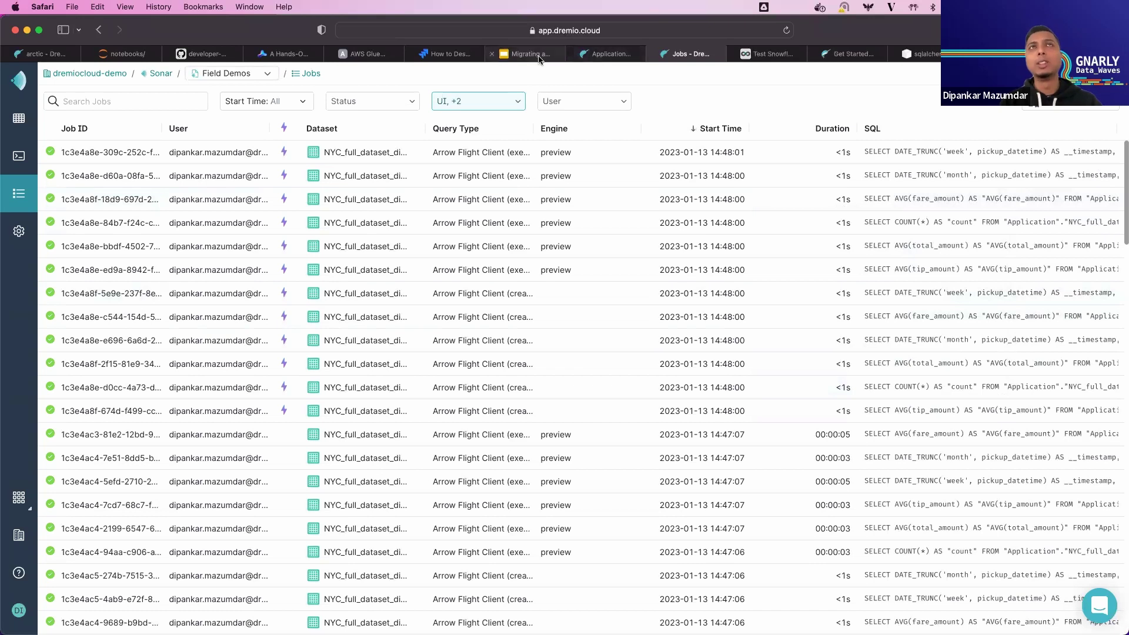
mouse_move(540, 59)
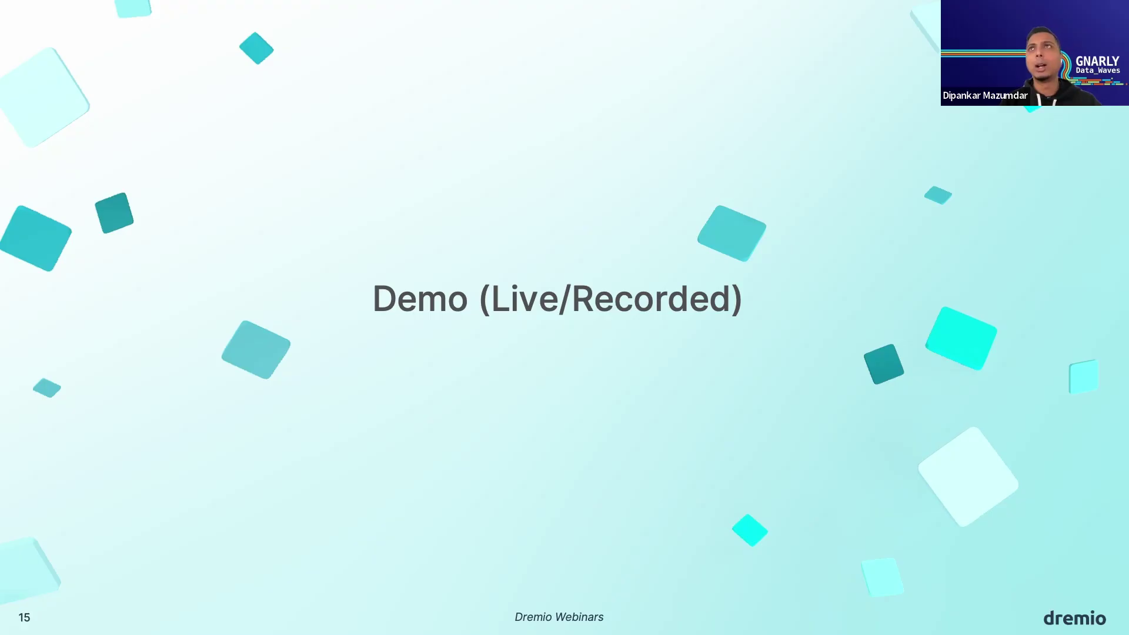